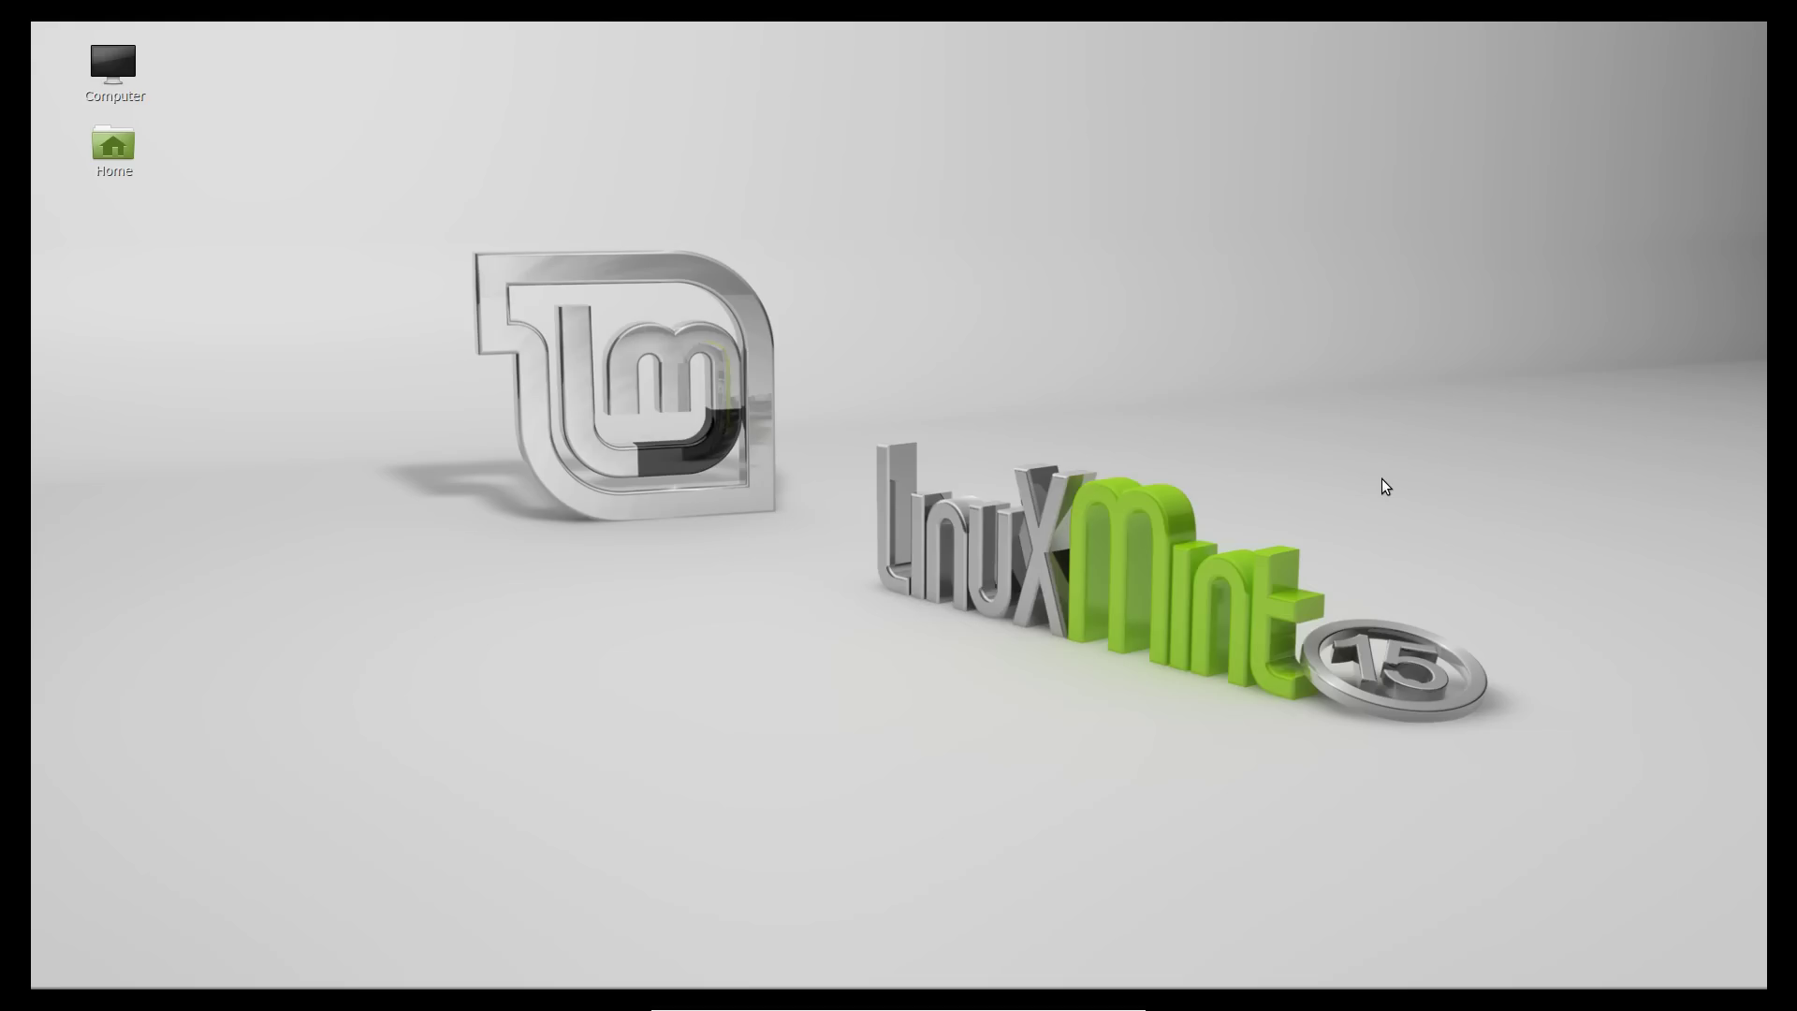
Step: Close the Linux Mint 15 Welcome Screen dialog to reveal the desktop
{"action": "left_click", "coordinate": [1185, 326]}
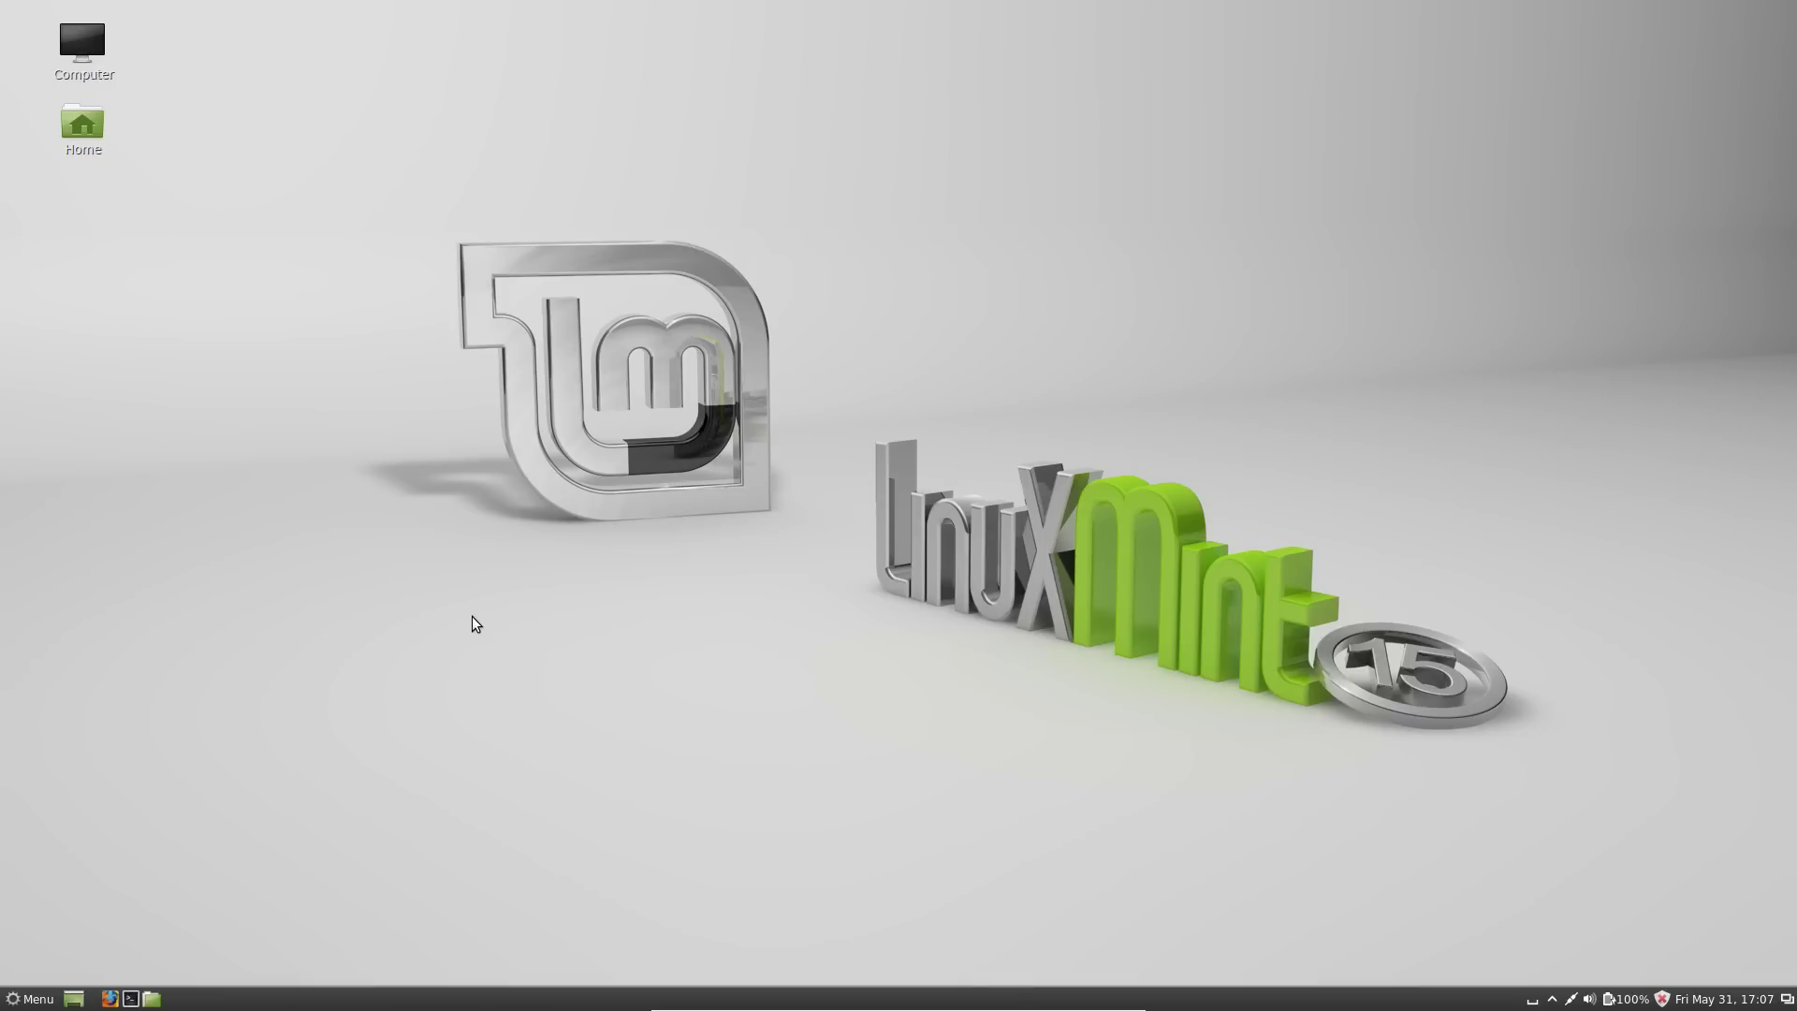
Step: Add the Clock desklet from the Desklets settings and place it at the desktop's top right
{"action": "right_click", "coordinate": [478, 411]}
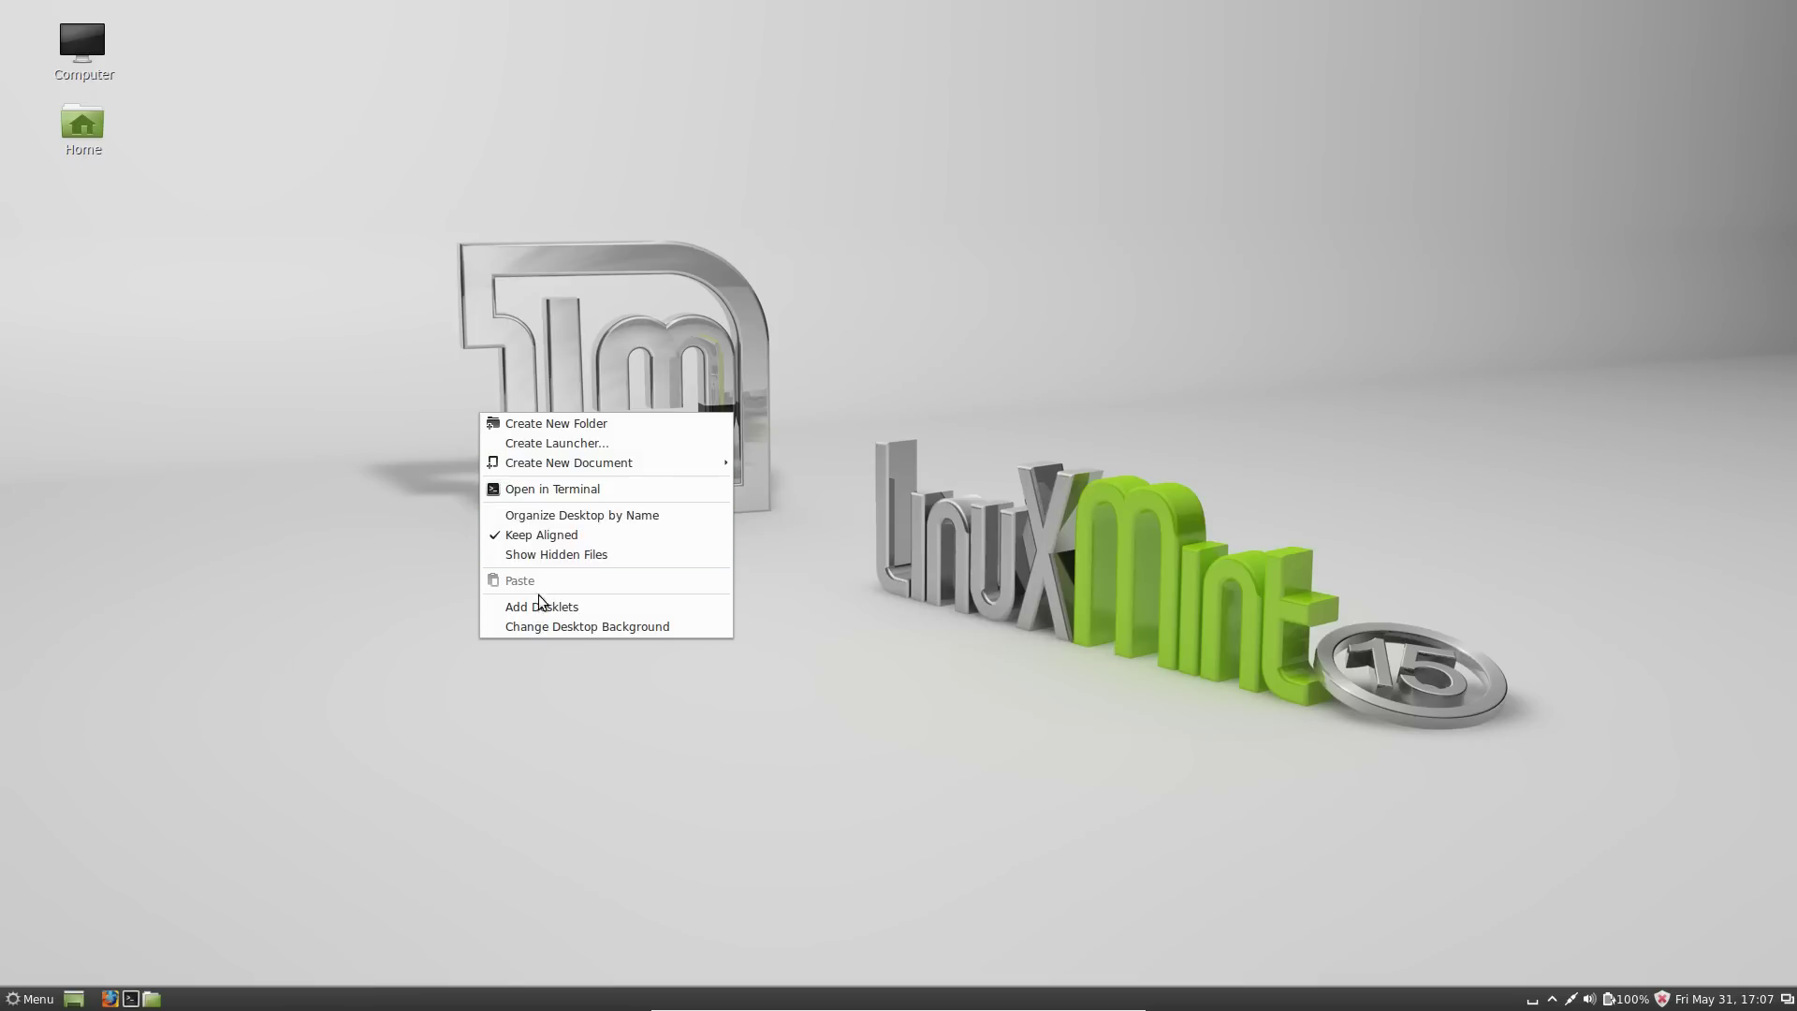
{"action": "key", "text": "Escape"}
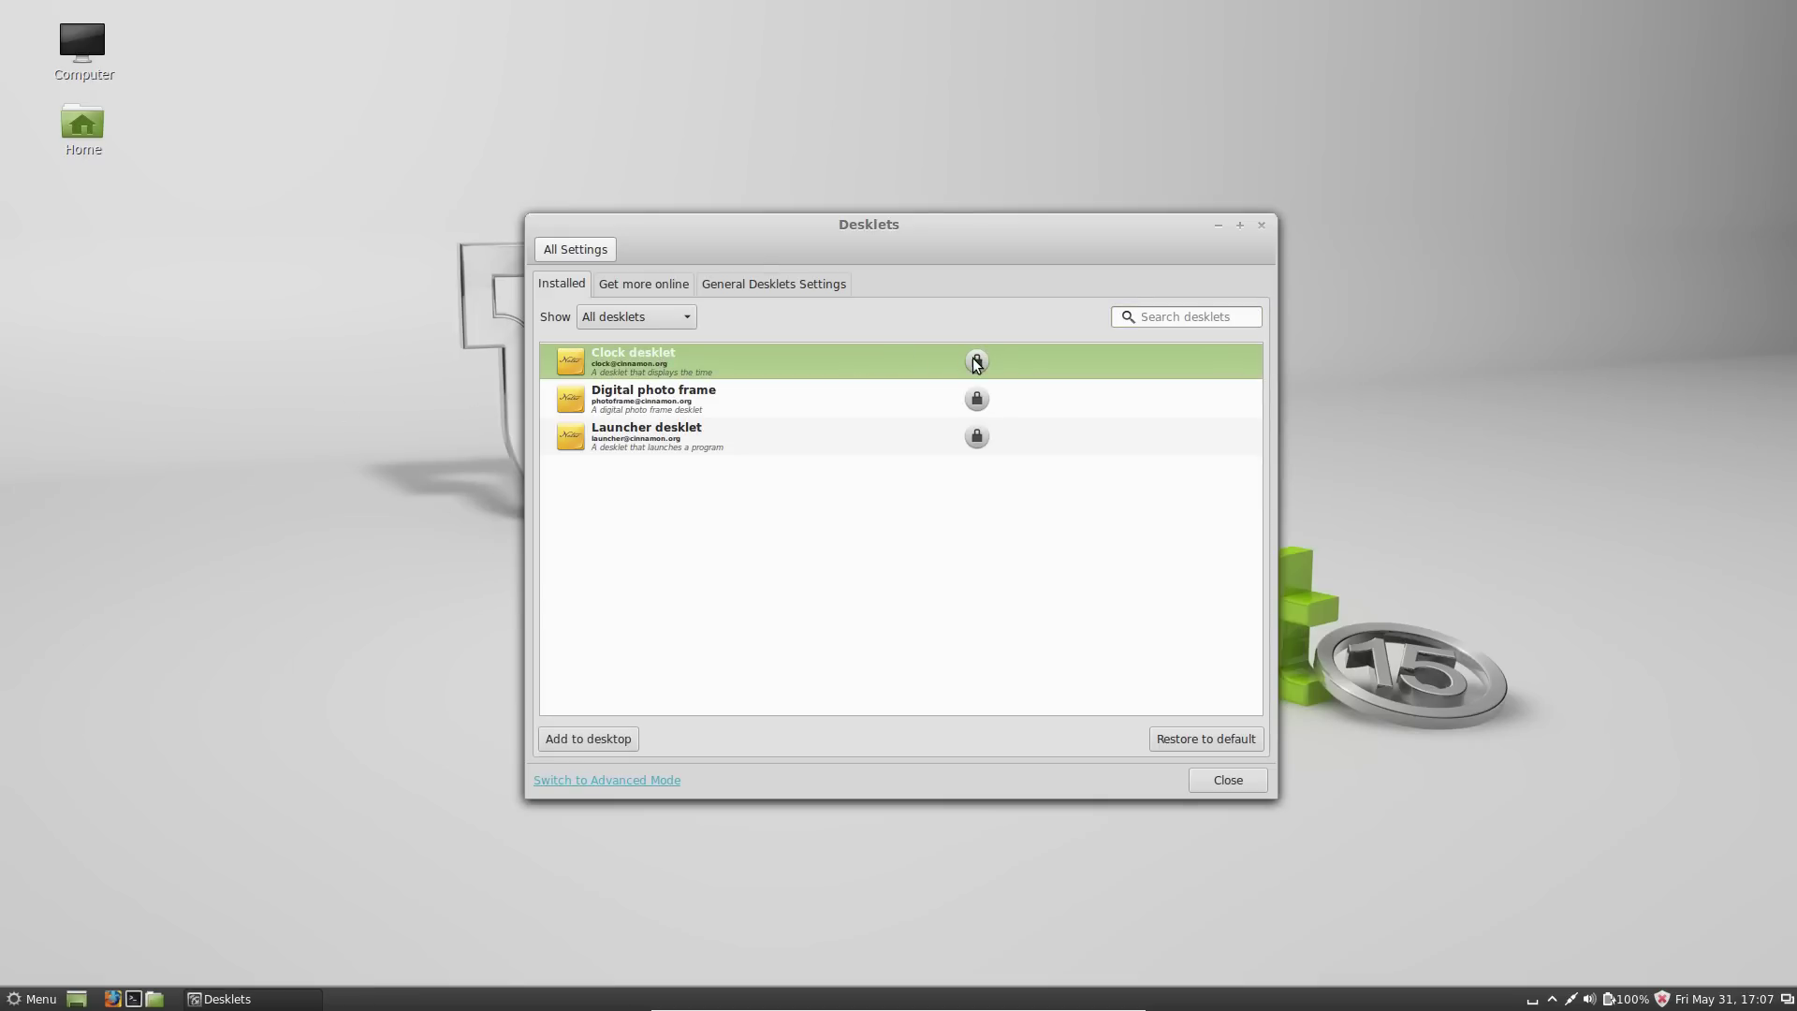
{"action": "double_click", "coordinate": [918, 372]}
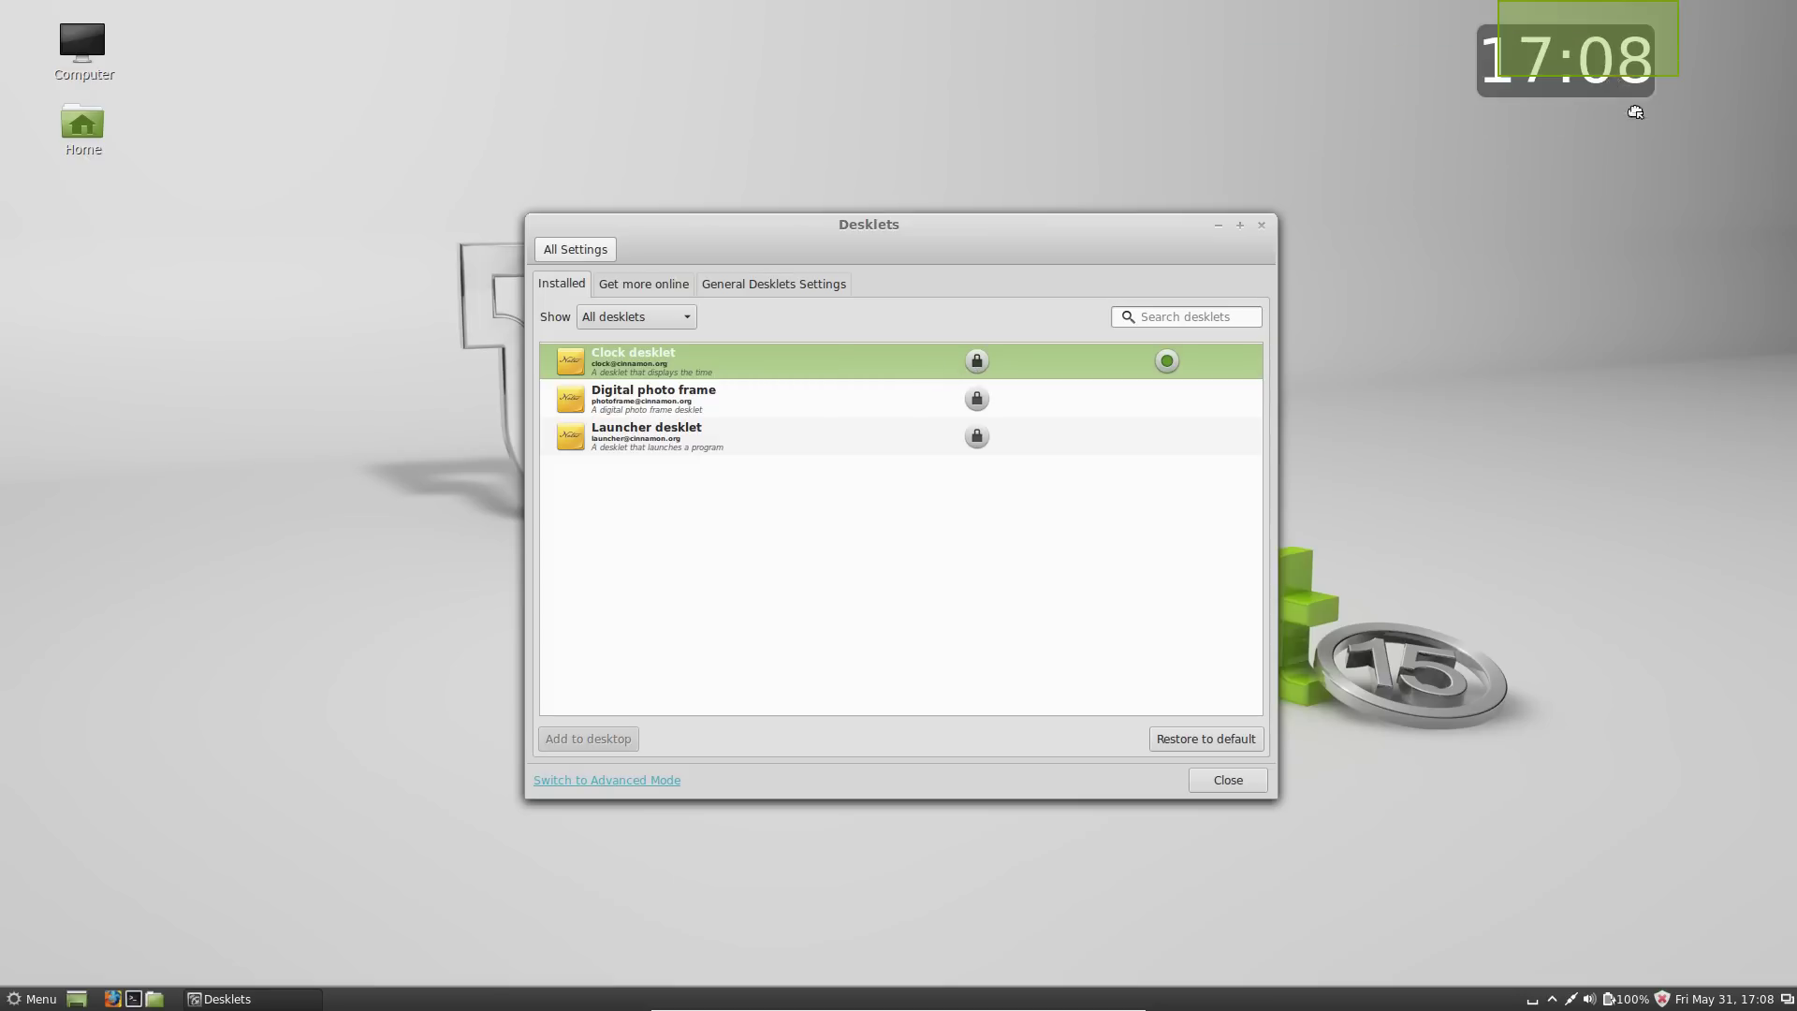
{"action": "left_click", "coordinate": [1650, 121]}
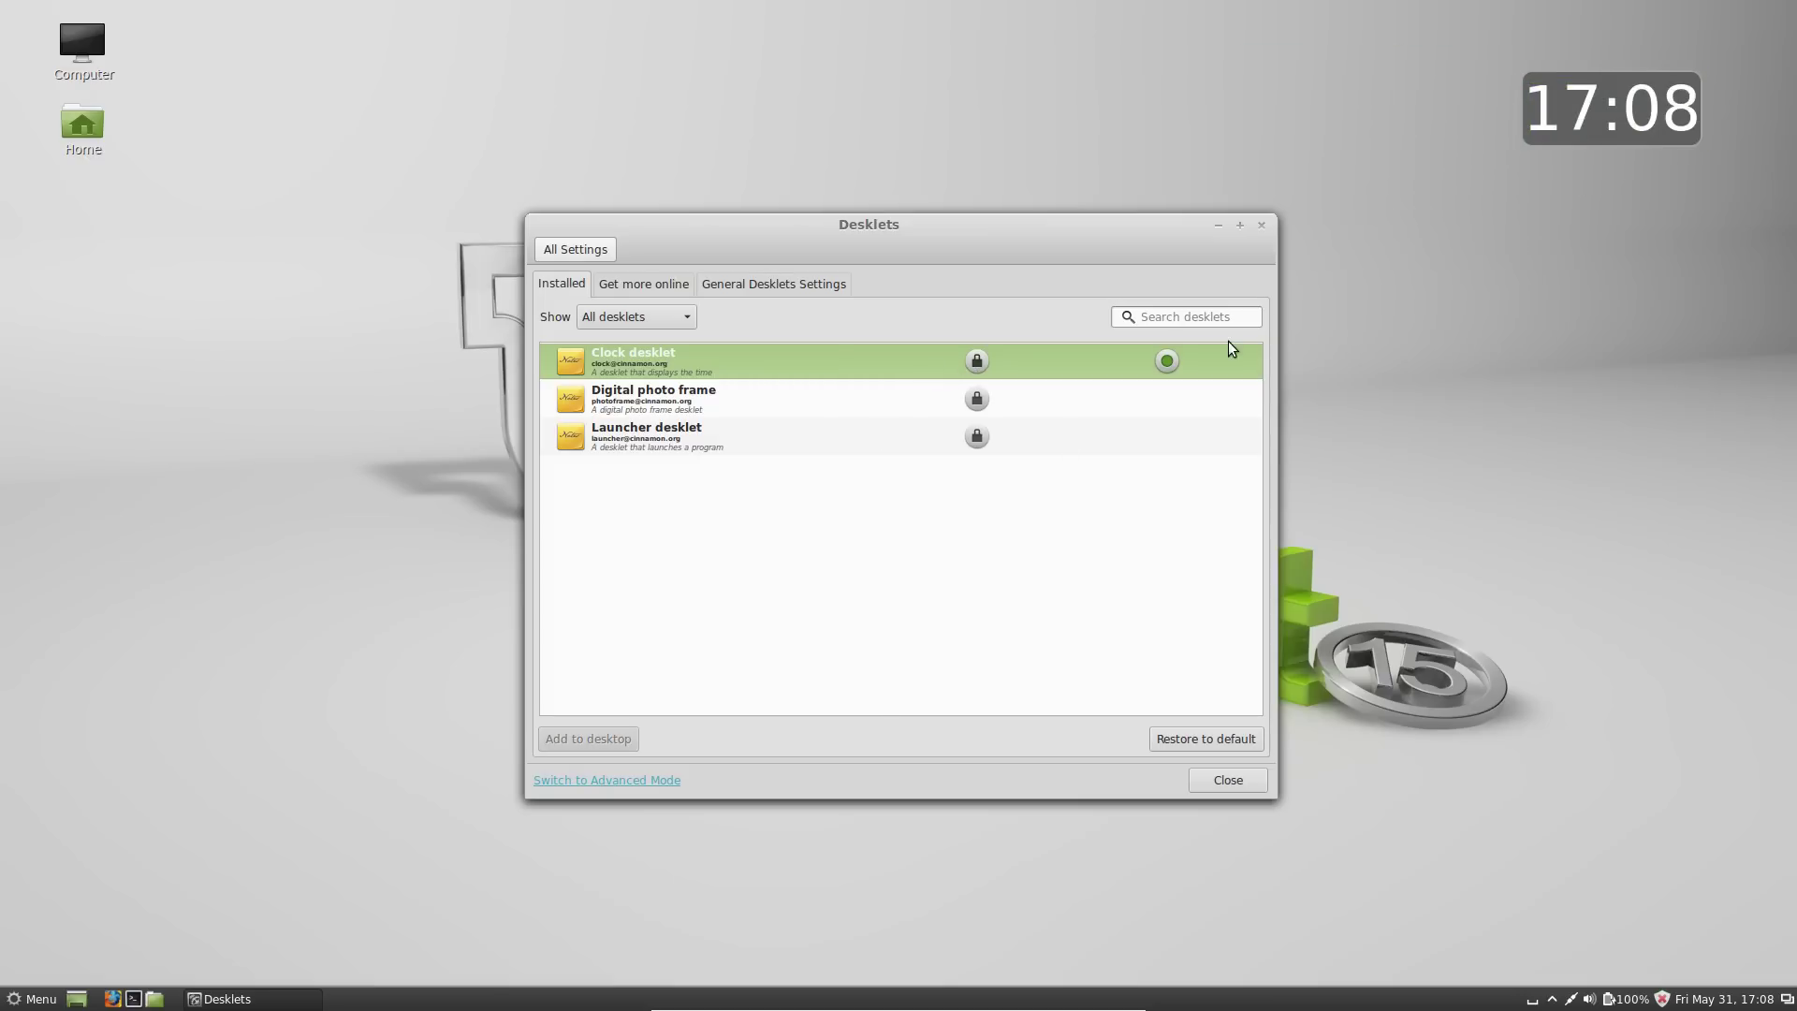
Step: Close the Desklets window and lock the screen with the away message 'I'm out for lunch'
{"action": "key", "text": "alt+F4"}
{"action": "left_click", "coordinate": [32, 998]}
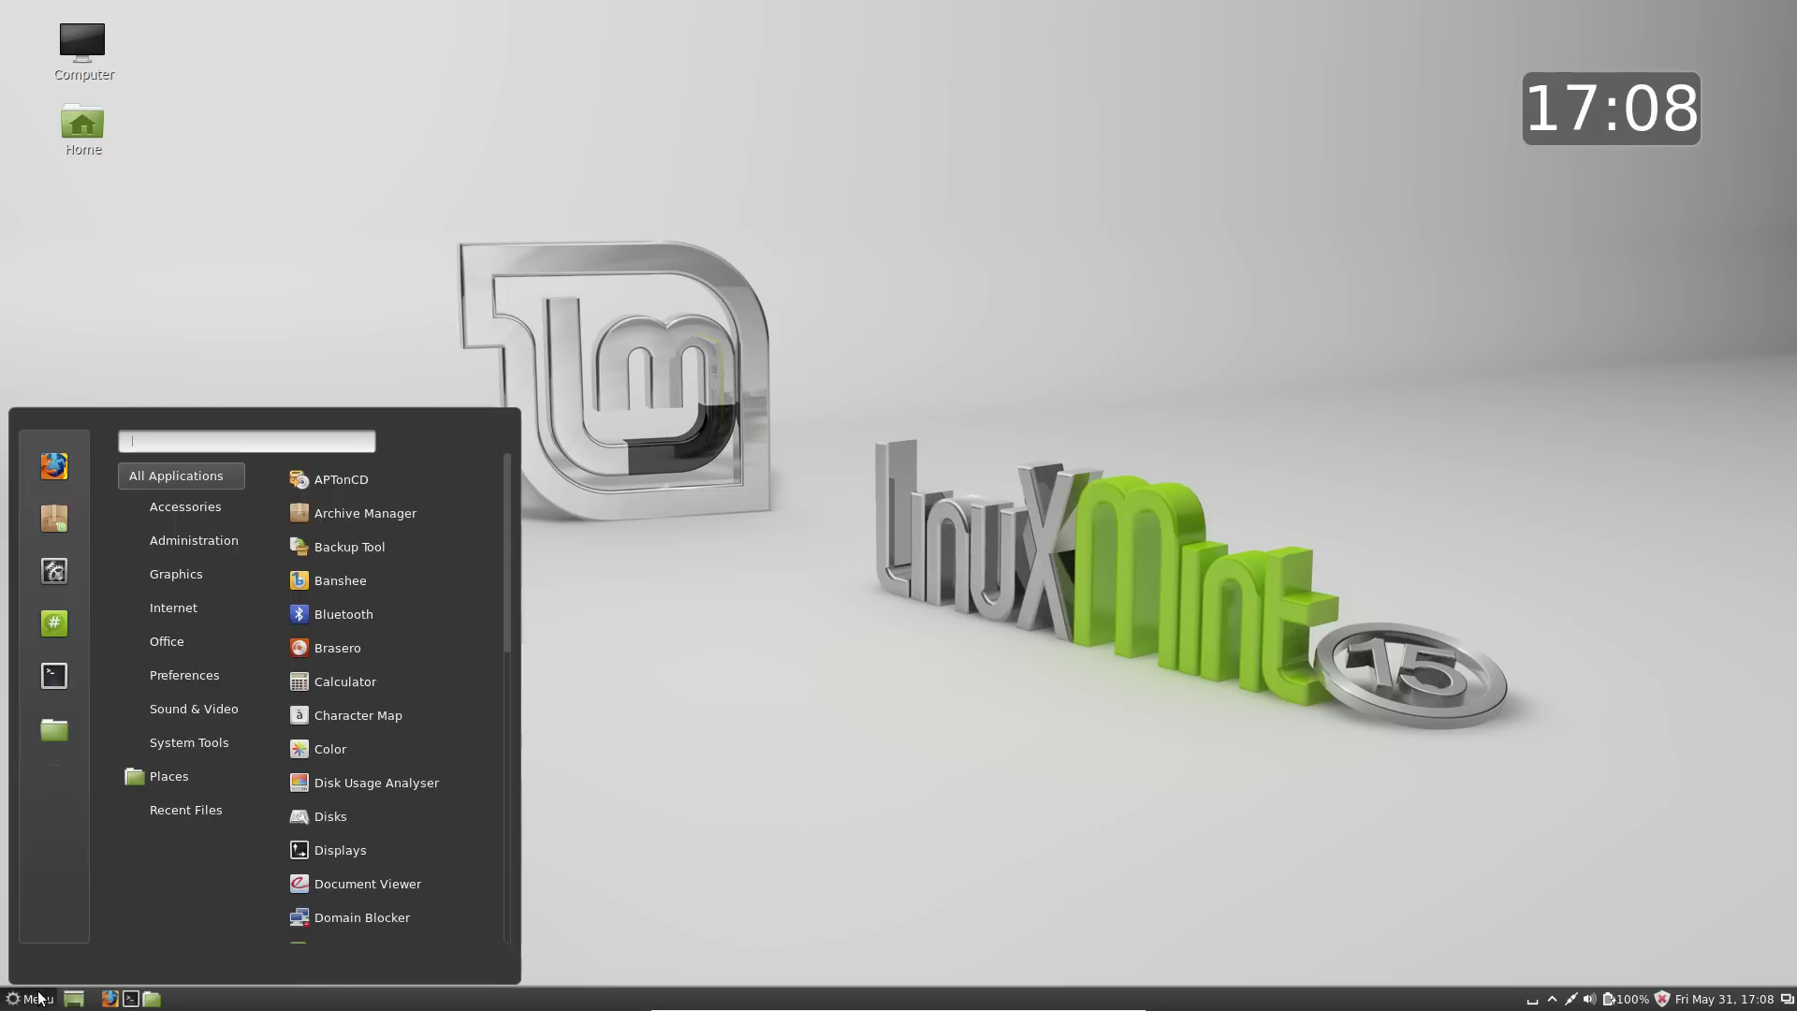
{"action": "left_click", "coordinate": [54, 803]}
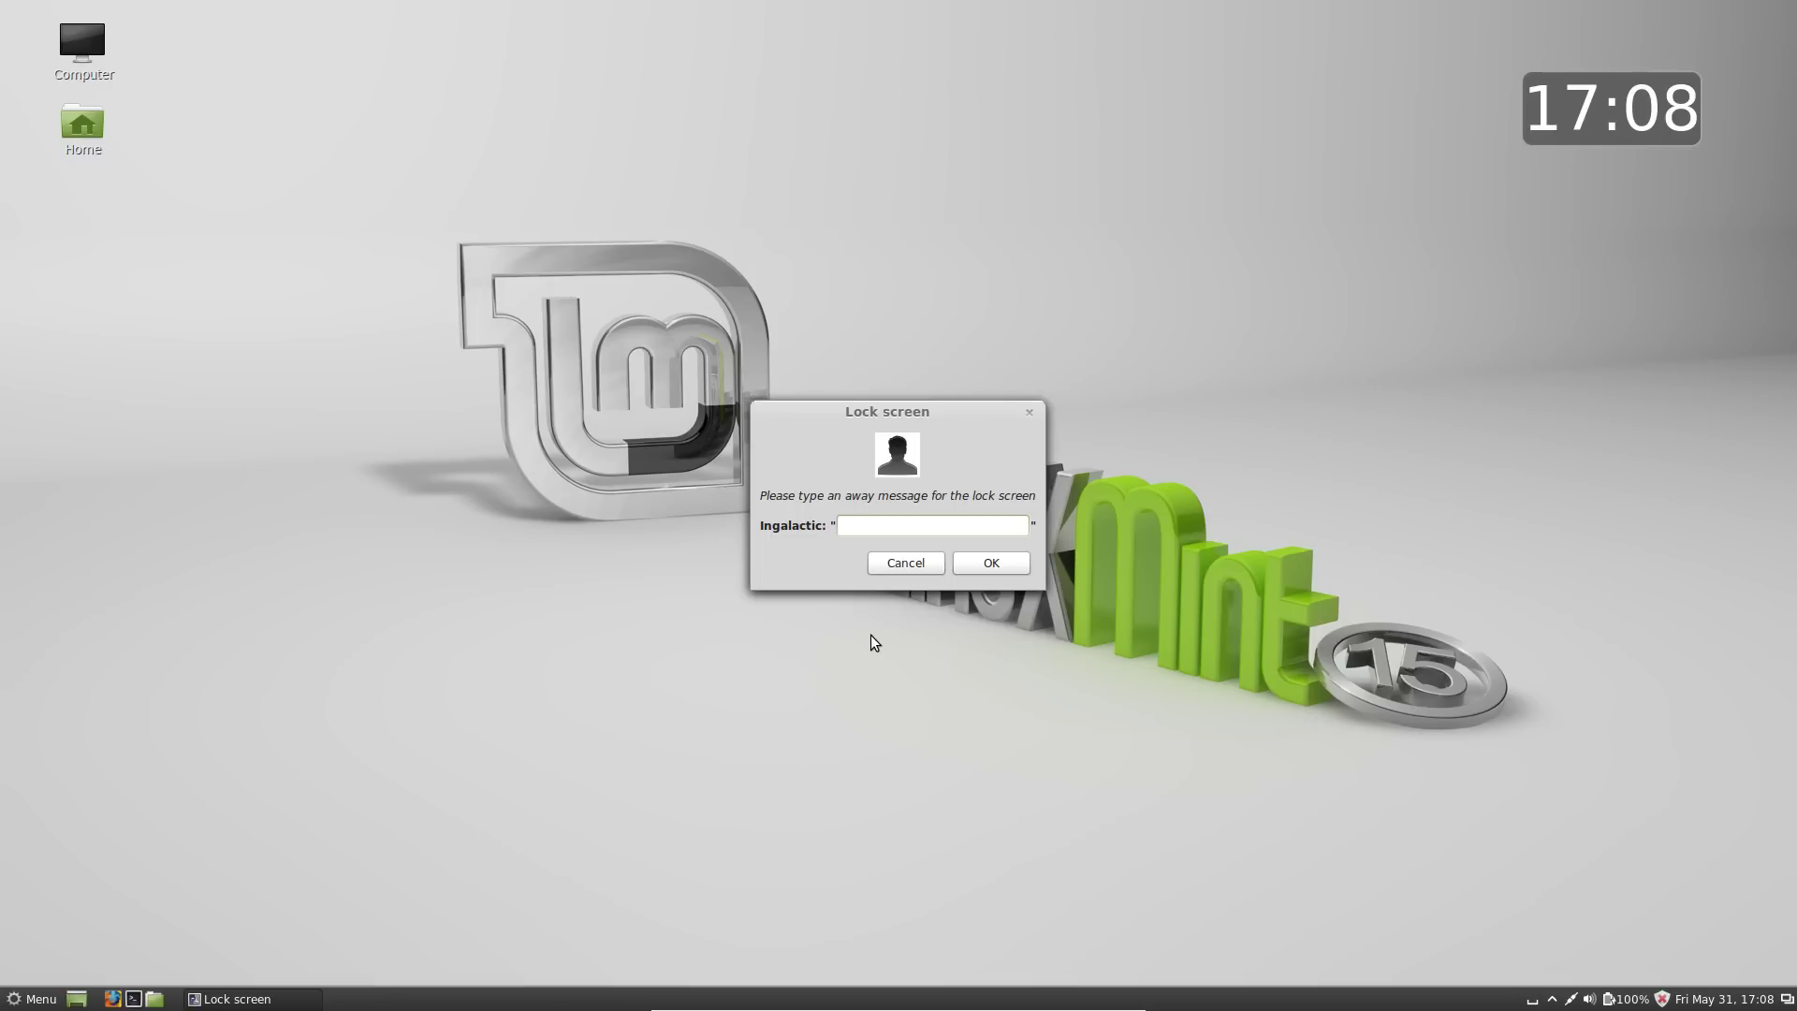
{"action": "type", "text": "I'm out for lucn"}
{"action": "key", "text": "Return"}
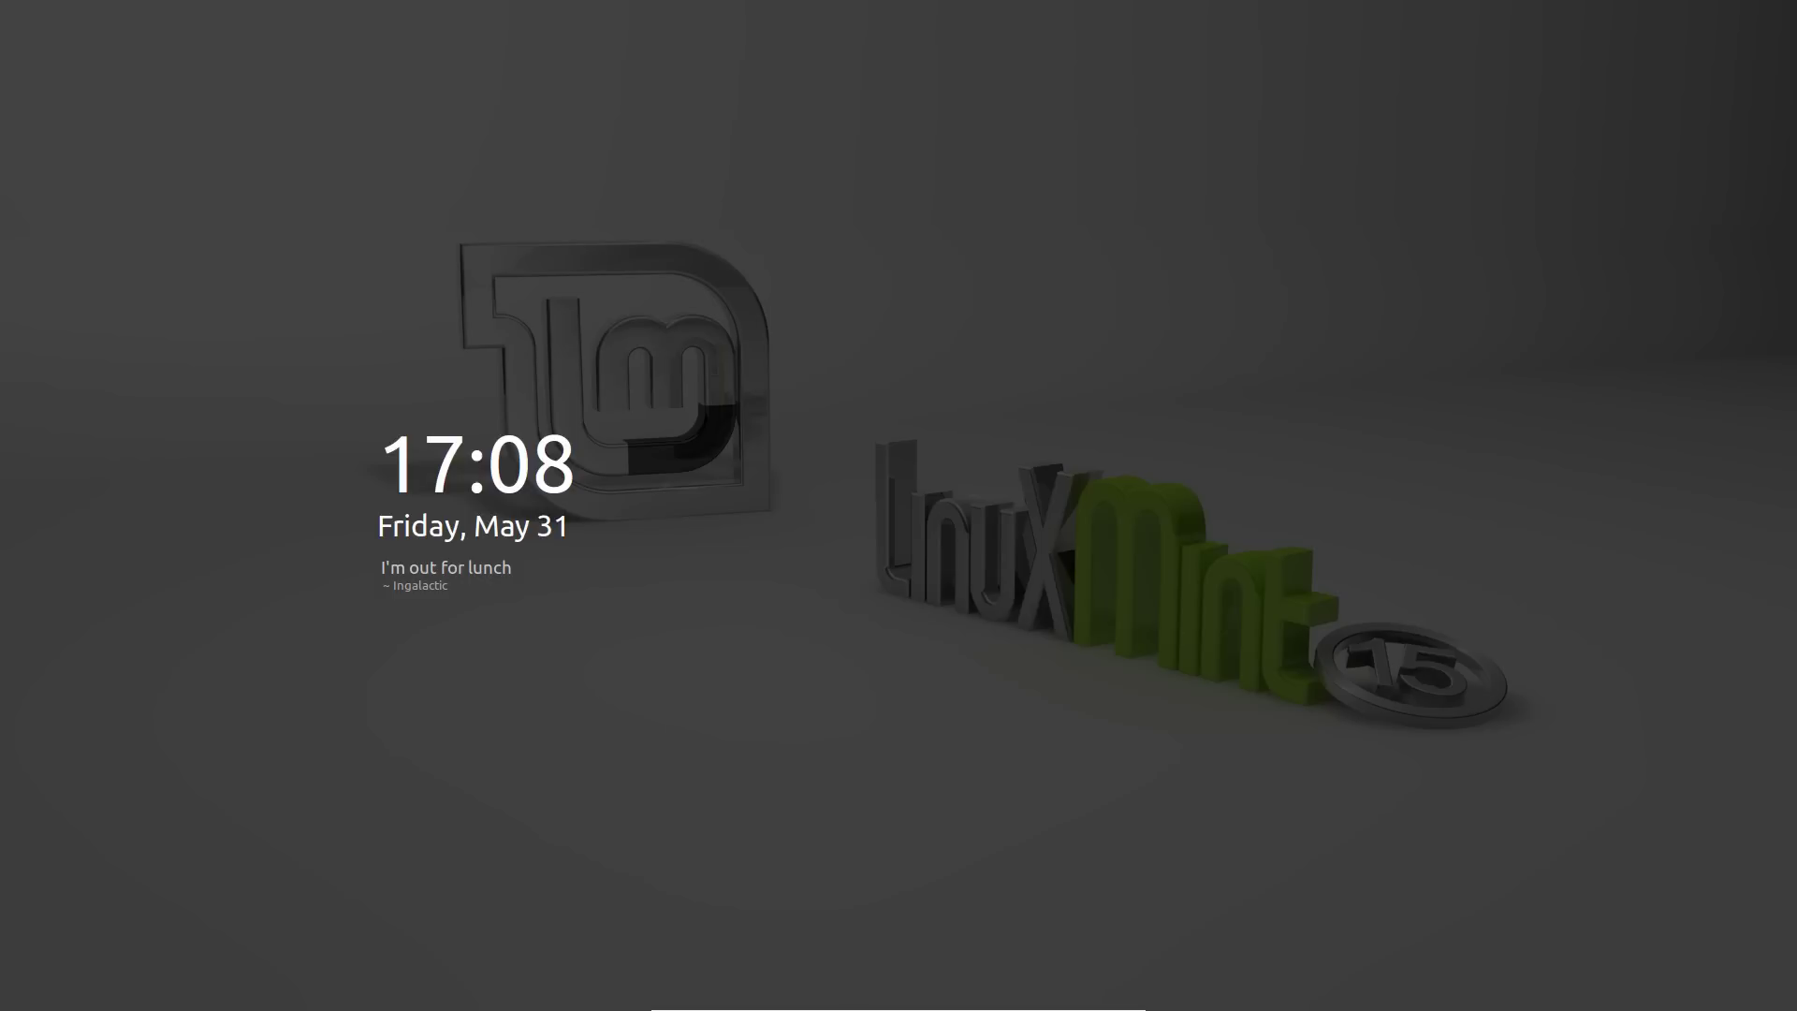
Step: Enter the account password to unlock the session and return to the desktop
{"action": "mouse_move", "coordinate": [597, 791]}
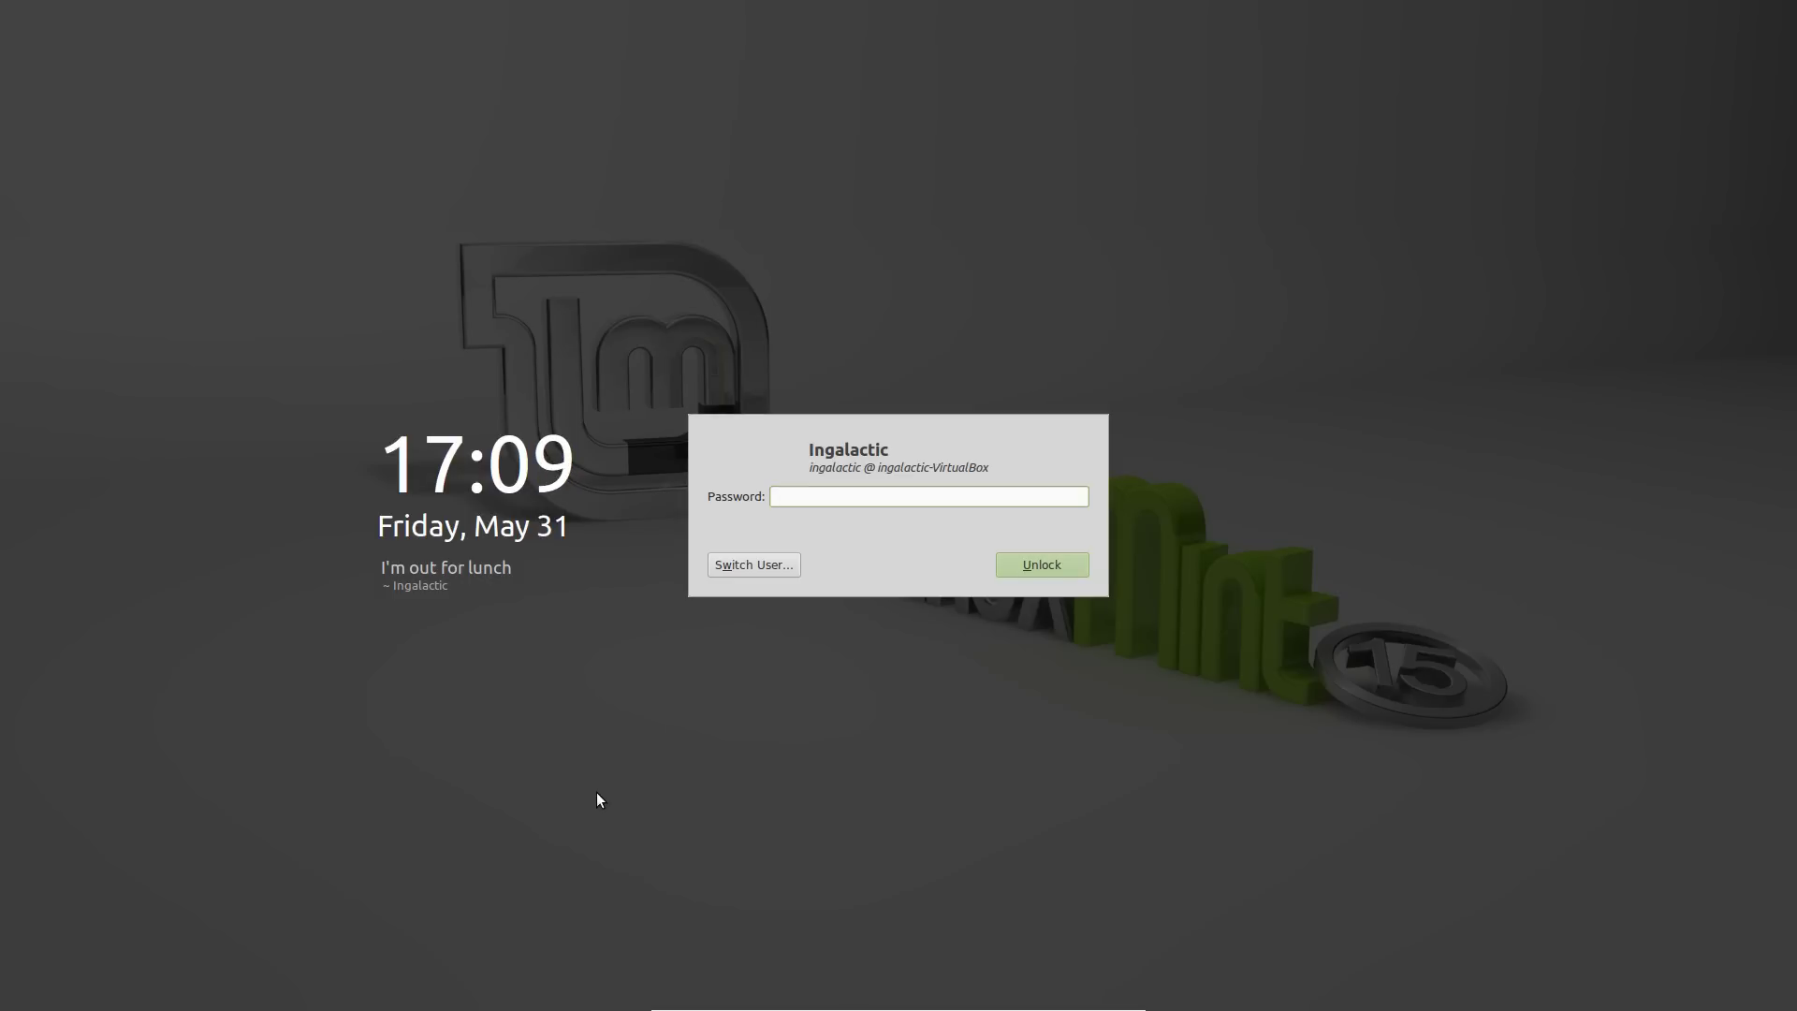
{"action": "key", "text": "Return"}
{"action": "left_click", "coordinate": [28, 998]}
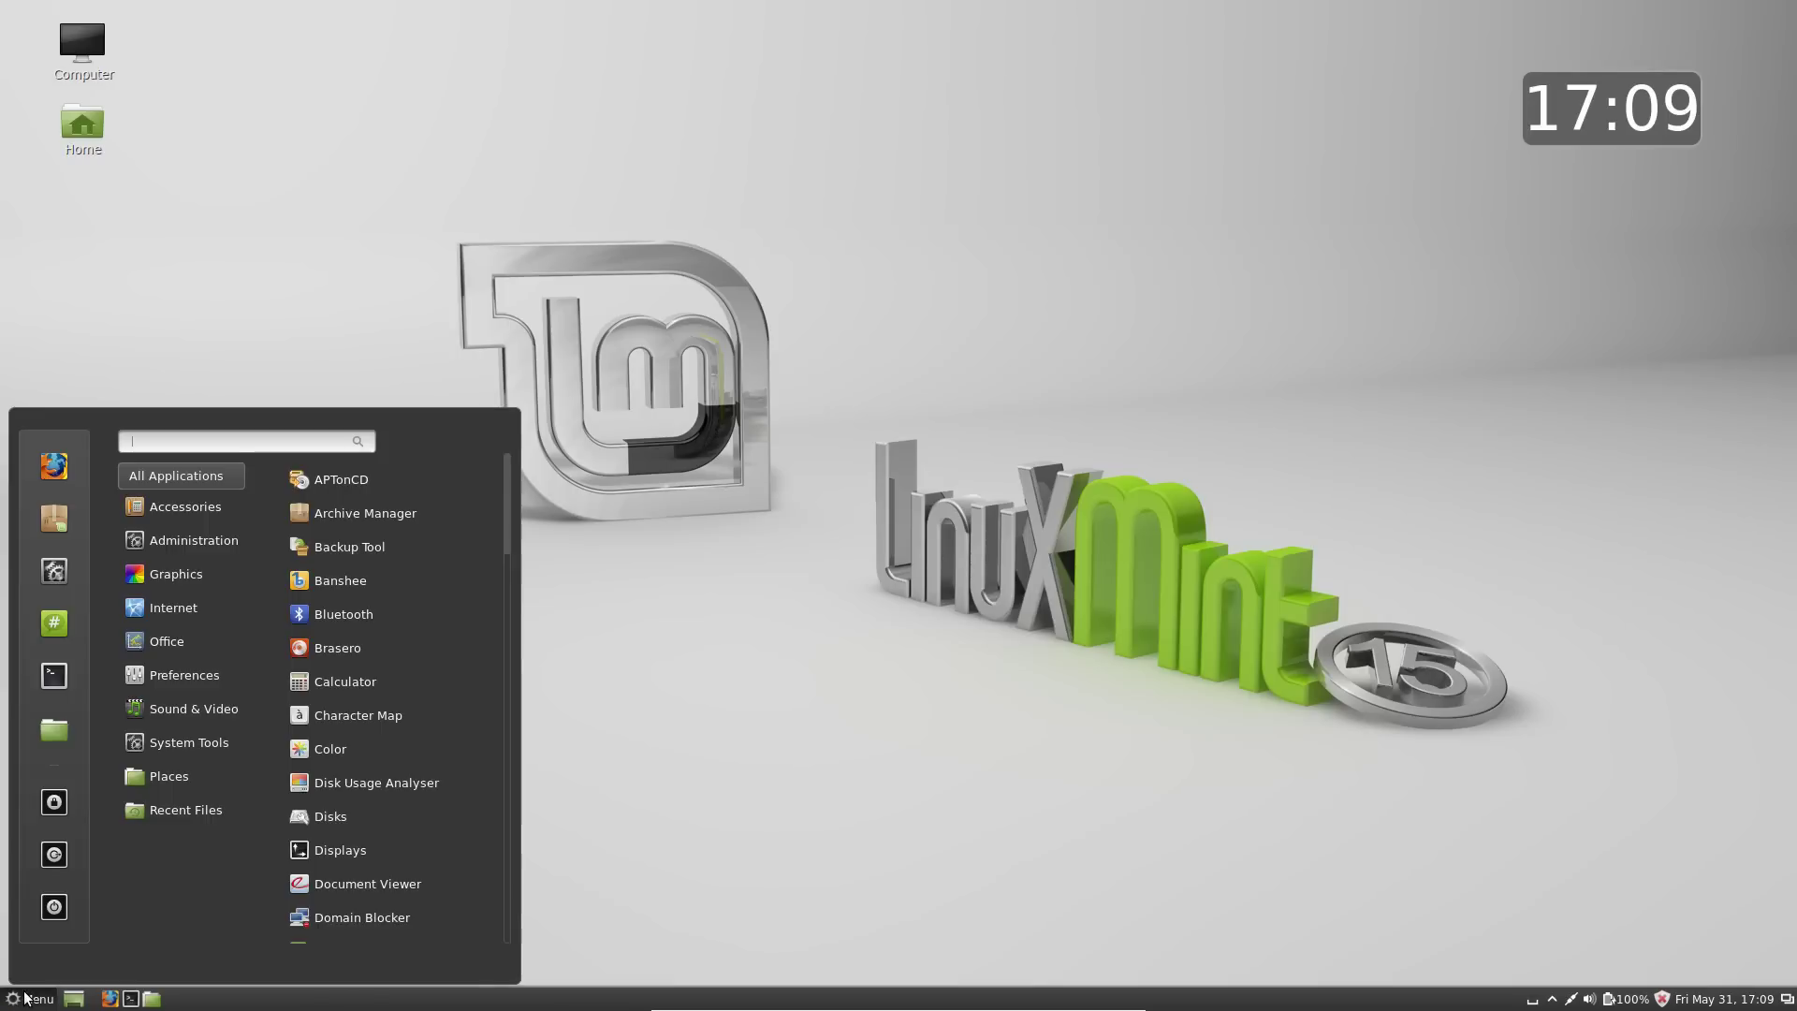
Step: Open System Settings from the Menu favourites and scroll through its modules
{"action": "left_click", "coordinate": [58, 571]}
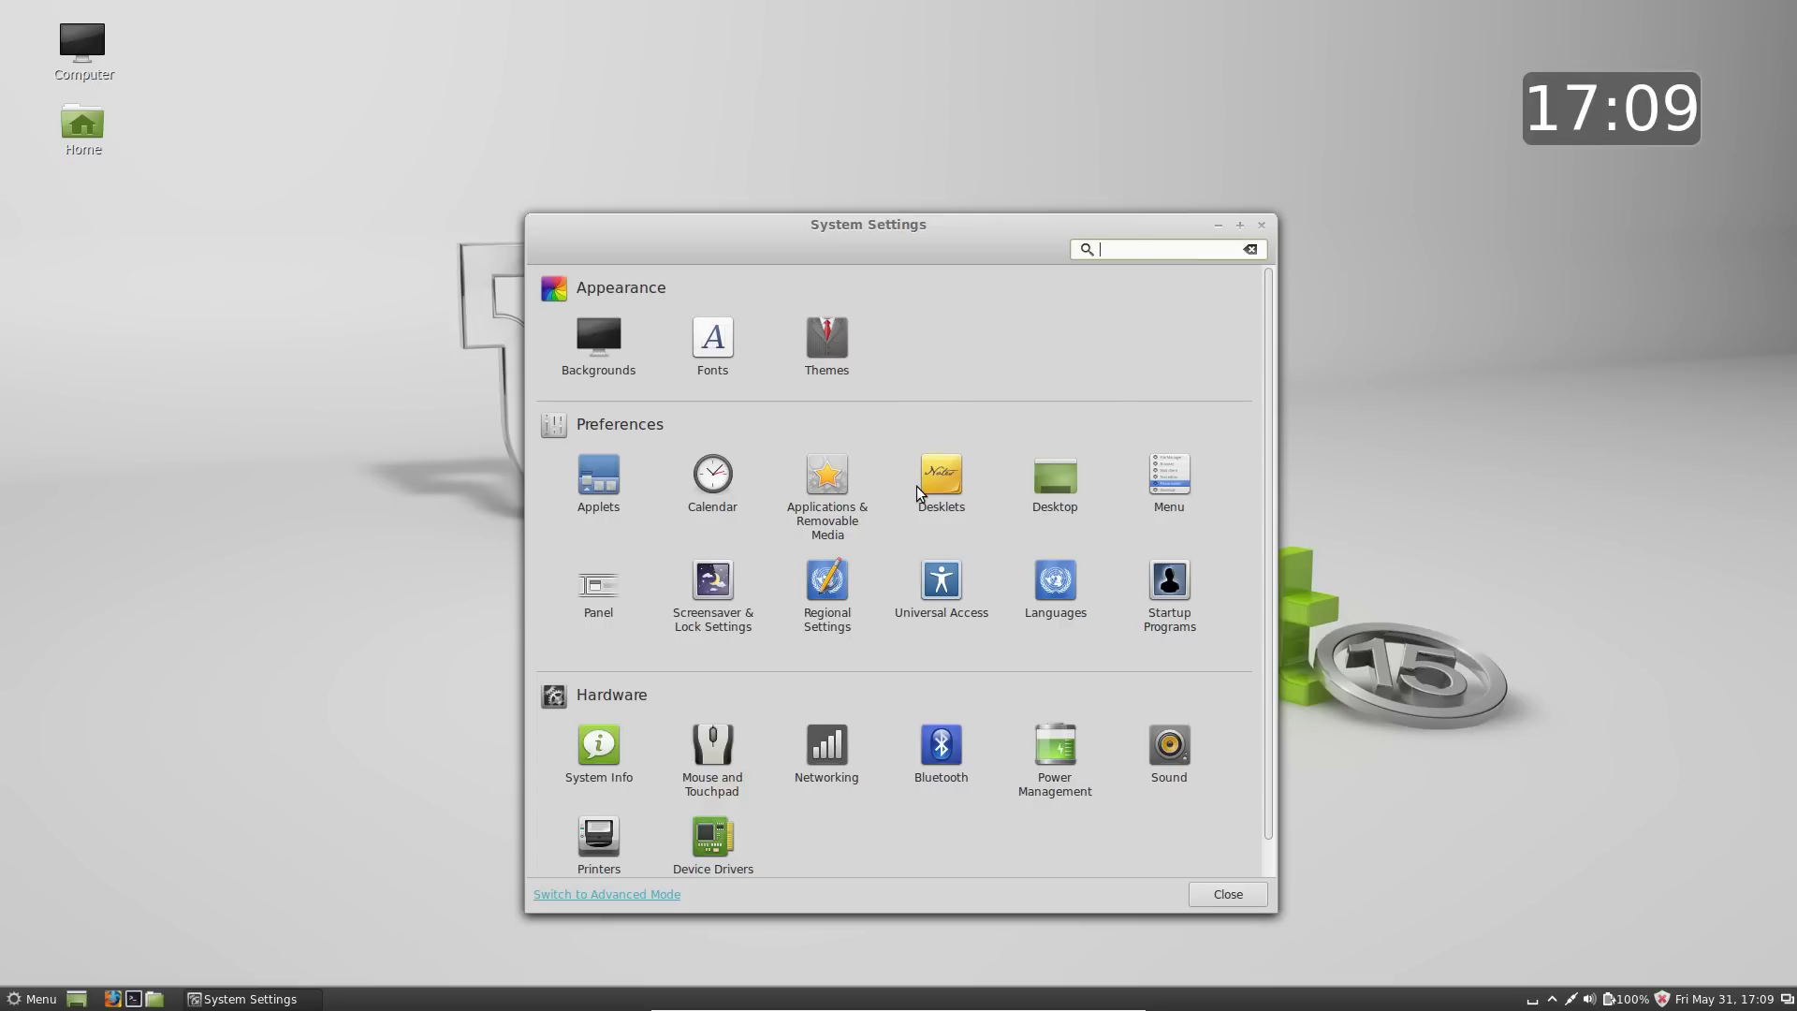
{"action": "scroll", "coordinate": [924, 493], "scroll_direction": "down", "scroll_amount": 1}
{"action": "scroll", "coordinate": [922, 492], "scroll_direction": "up", "scroll_amount": 1}
{"action": "scroll", "coordinate": [721, 706], "scroll_direction": "down", "scroll_amount": 1}
{"action": "scroll", "coordinate": [725, 711], "scroll_direction": "up", "scroll_amount": 1}
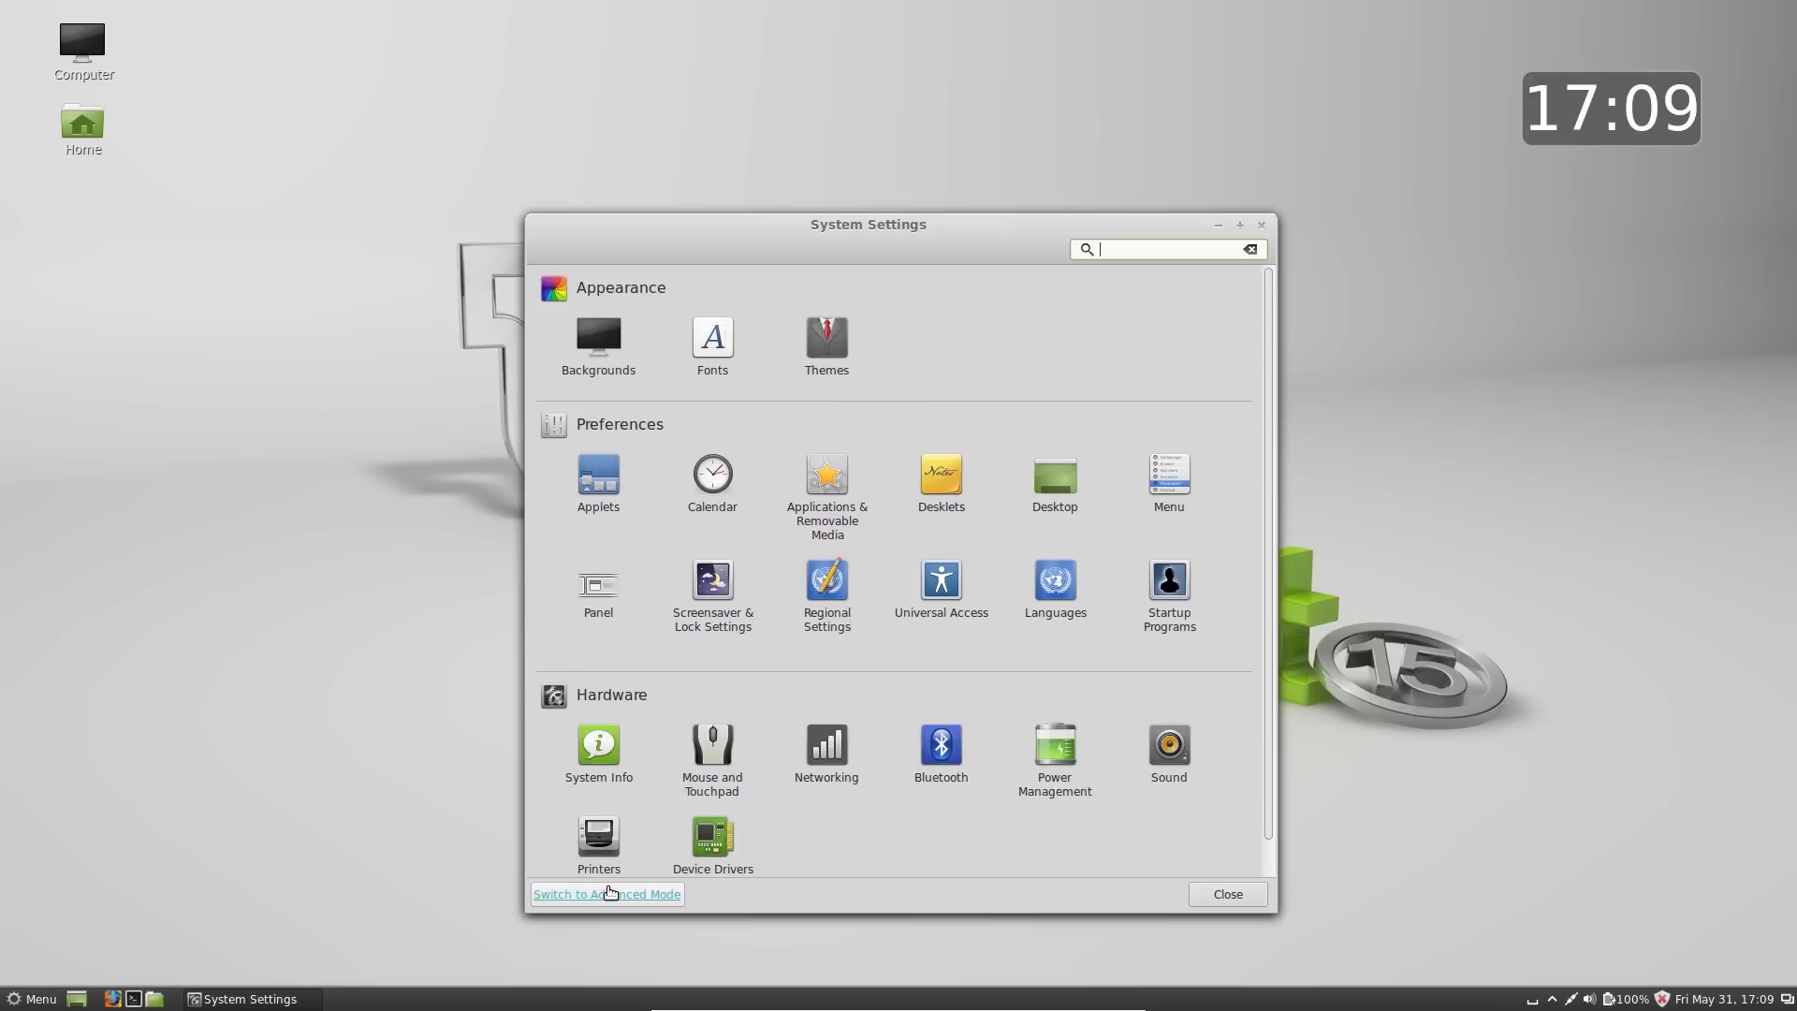
Step: Preview the extra Advanced Mode categories, then switch back to Normal Mode
{"action": "left_click", "coordinate": [610, 892]}
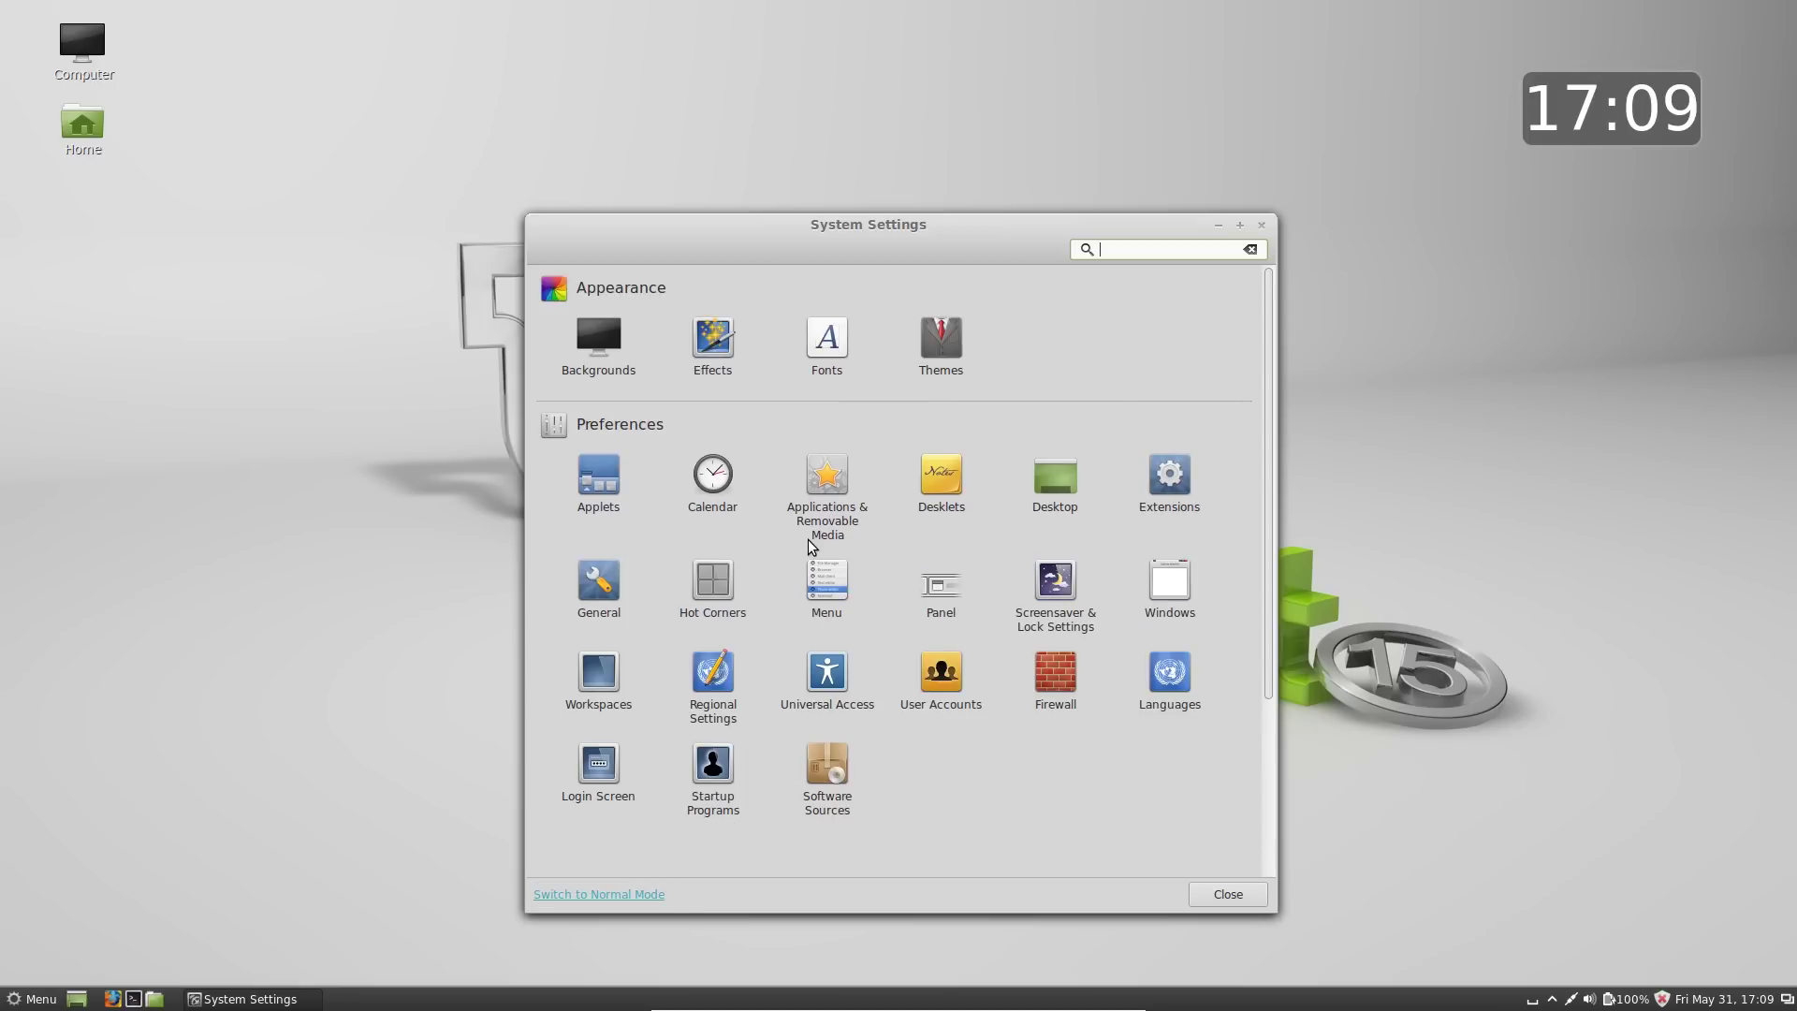
{"action": "scroll", "coordinate": [811, 547], "scroll_direction": "down", "scroll_amount": 2}
{"action": "scroll", "coordinate": [810, 546], "scroll_direction": "up", "scroll_amount": 3}
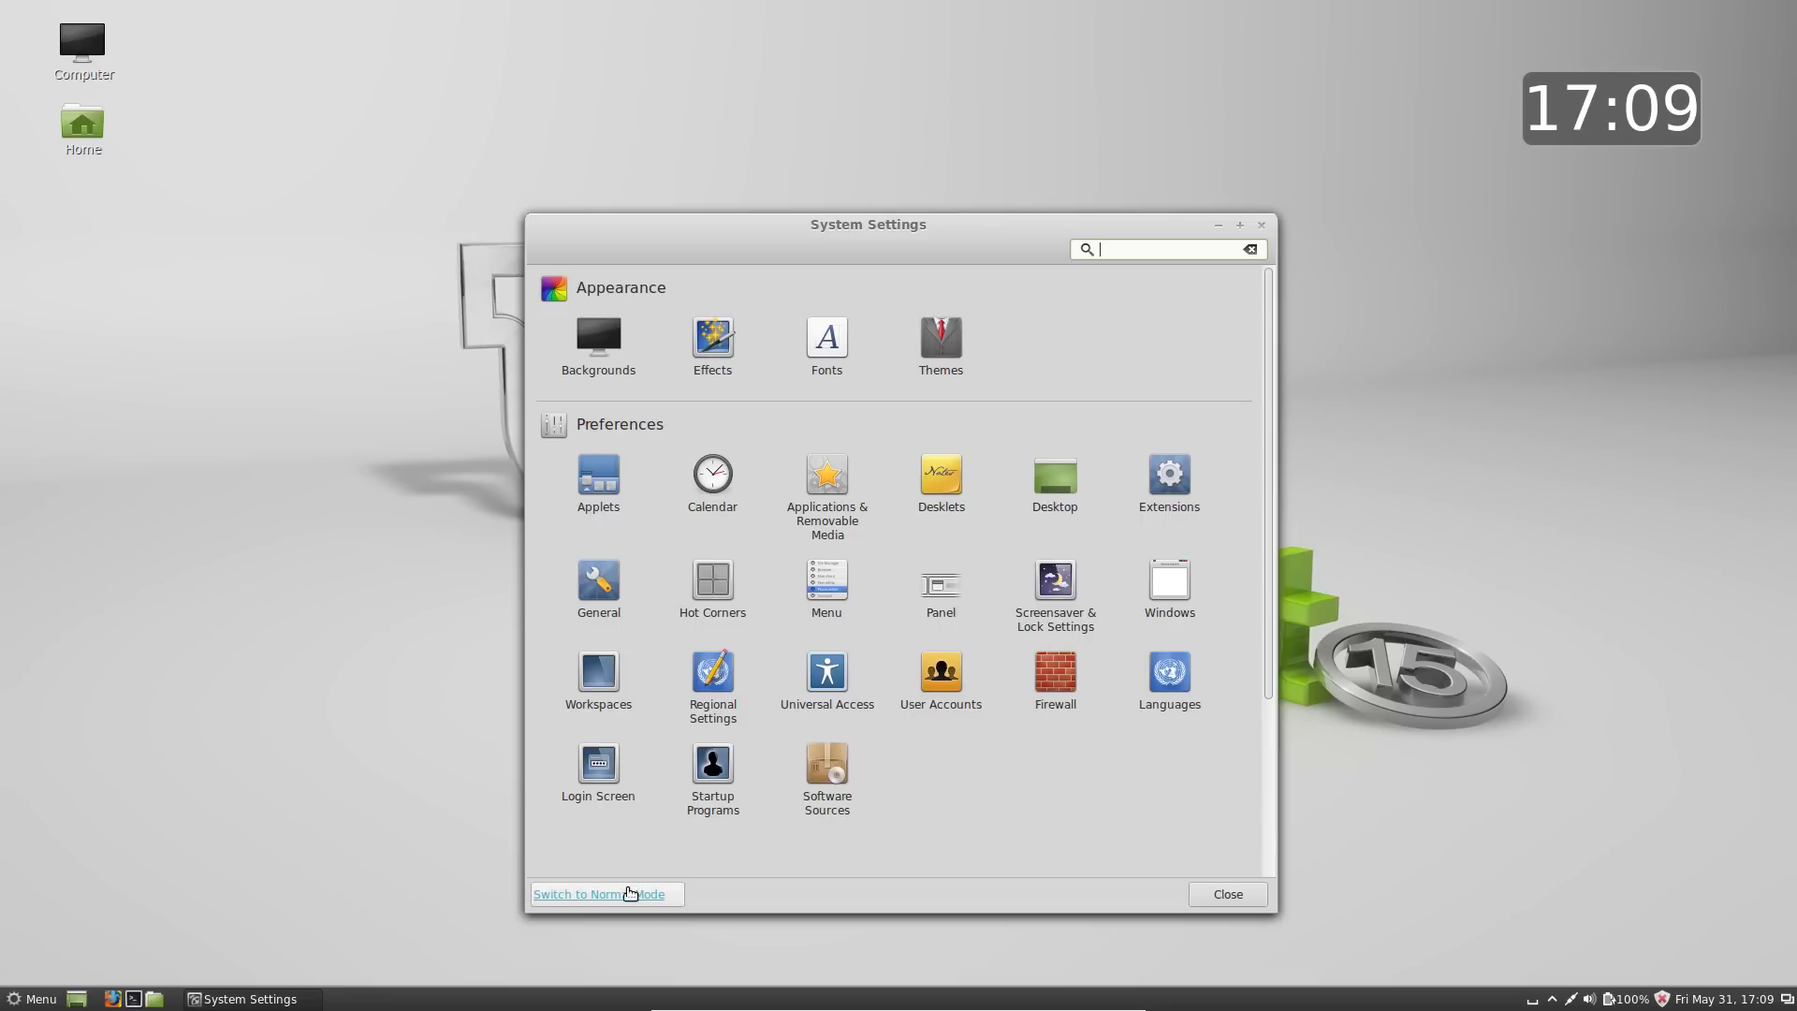
{"action": "left_click", "coordinate": [630, 894]}
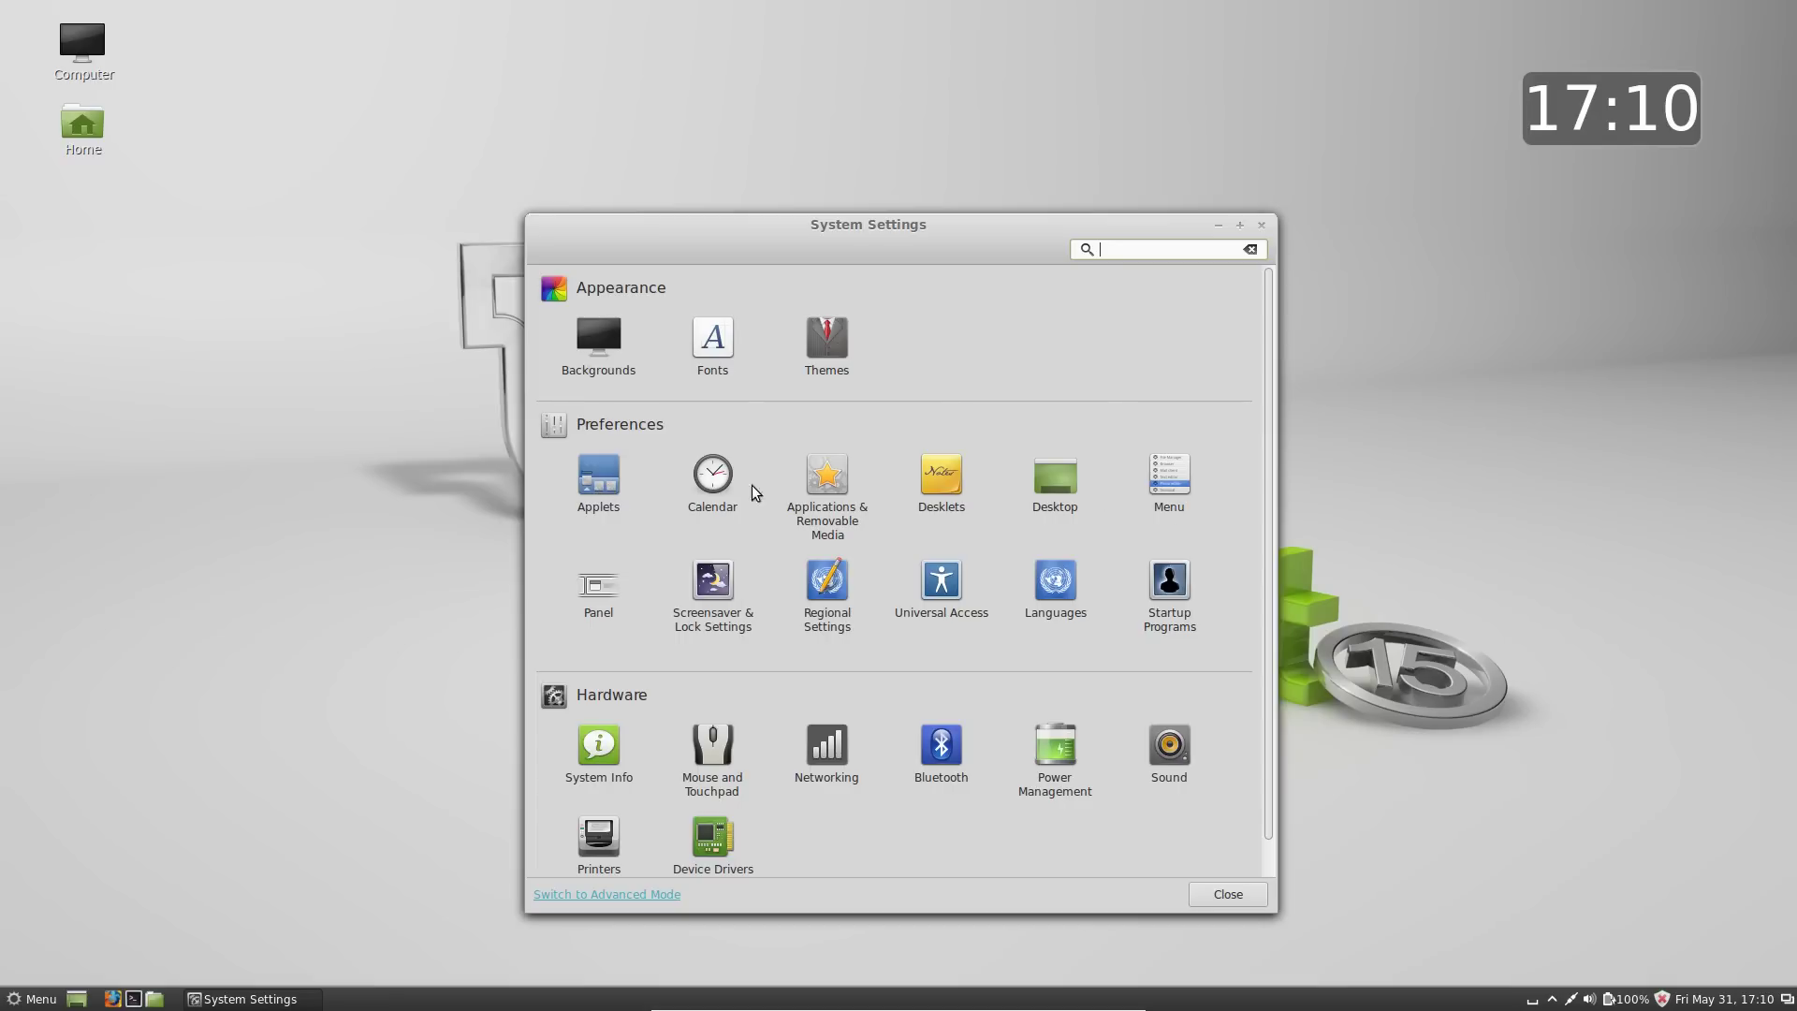
{"action": "scroll", "coordinate": [622, 618], "scroll_direction": "down", "scroll_amount": 1}
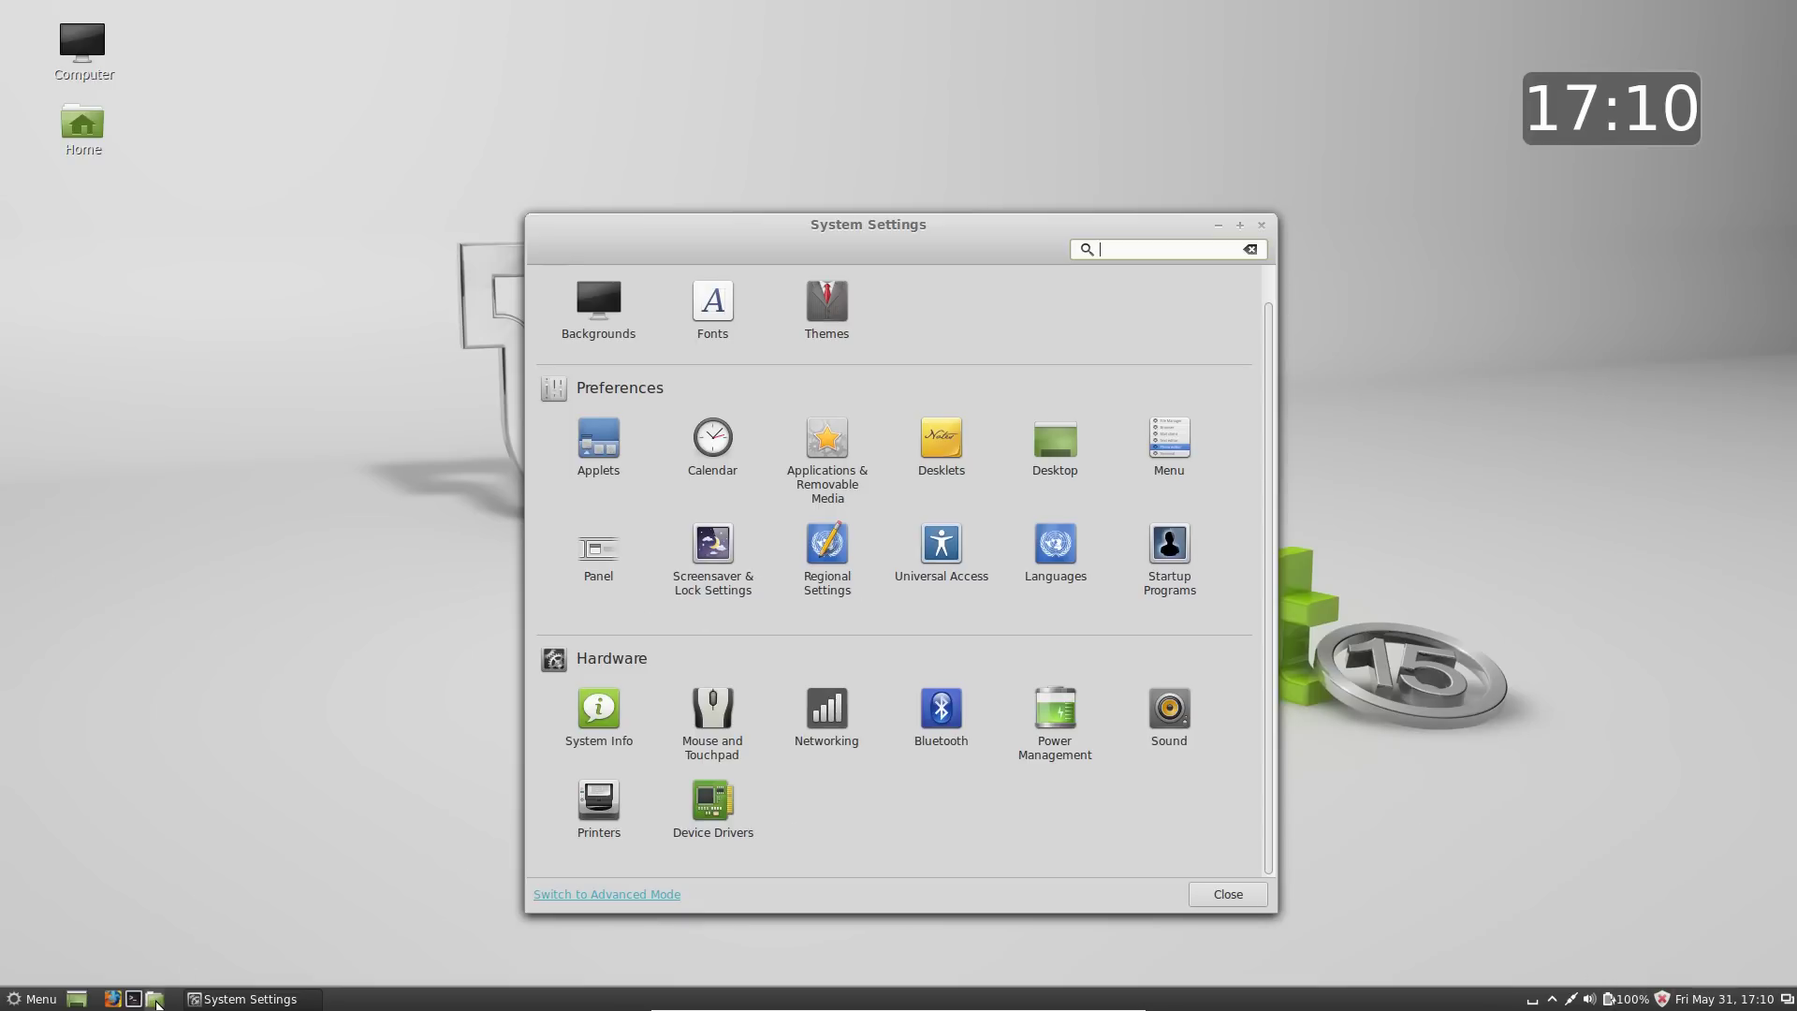
{"action": "left_click", "coordinate": [154, 999]}
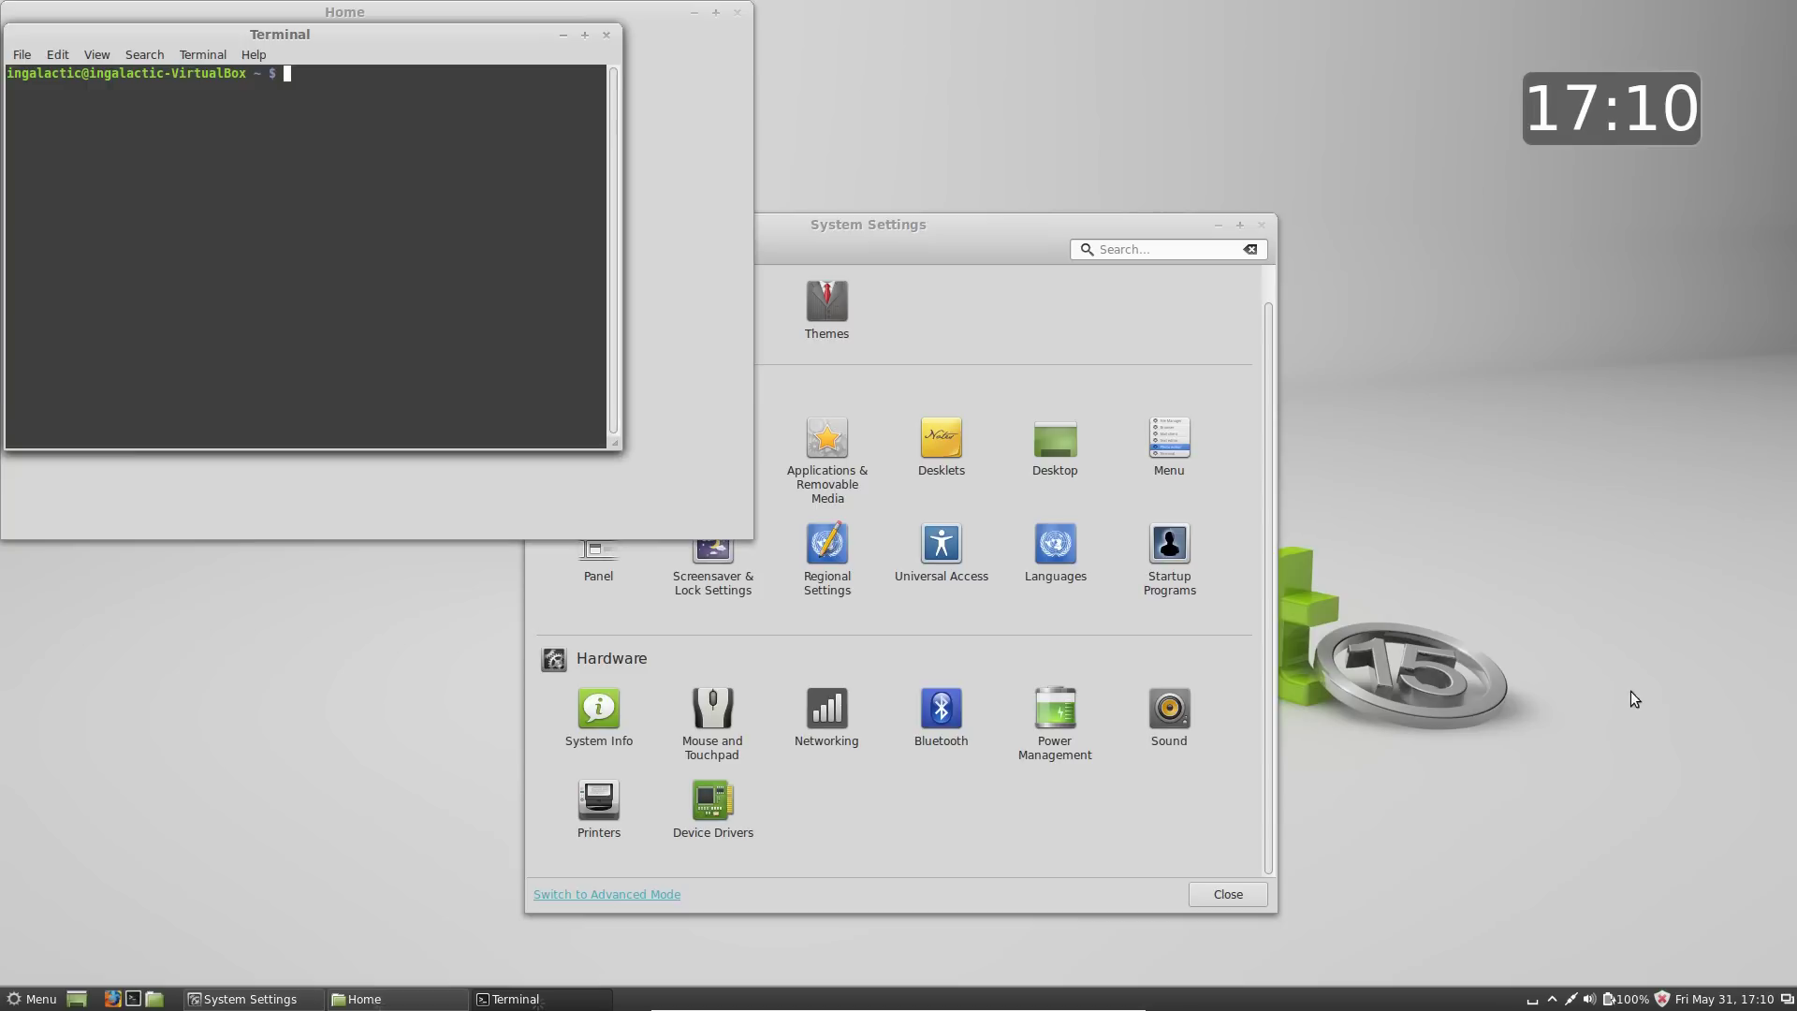
{"action": "left_click", "coordinate": [1788, 1004]}
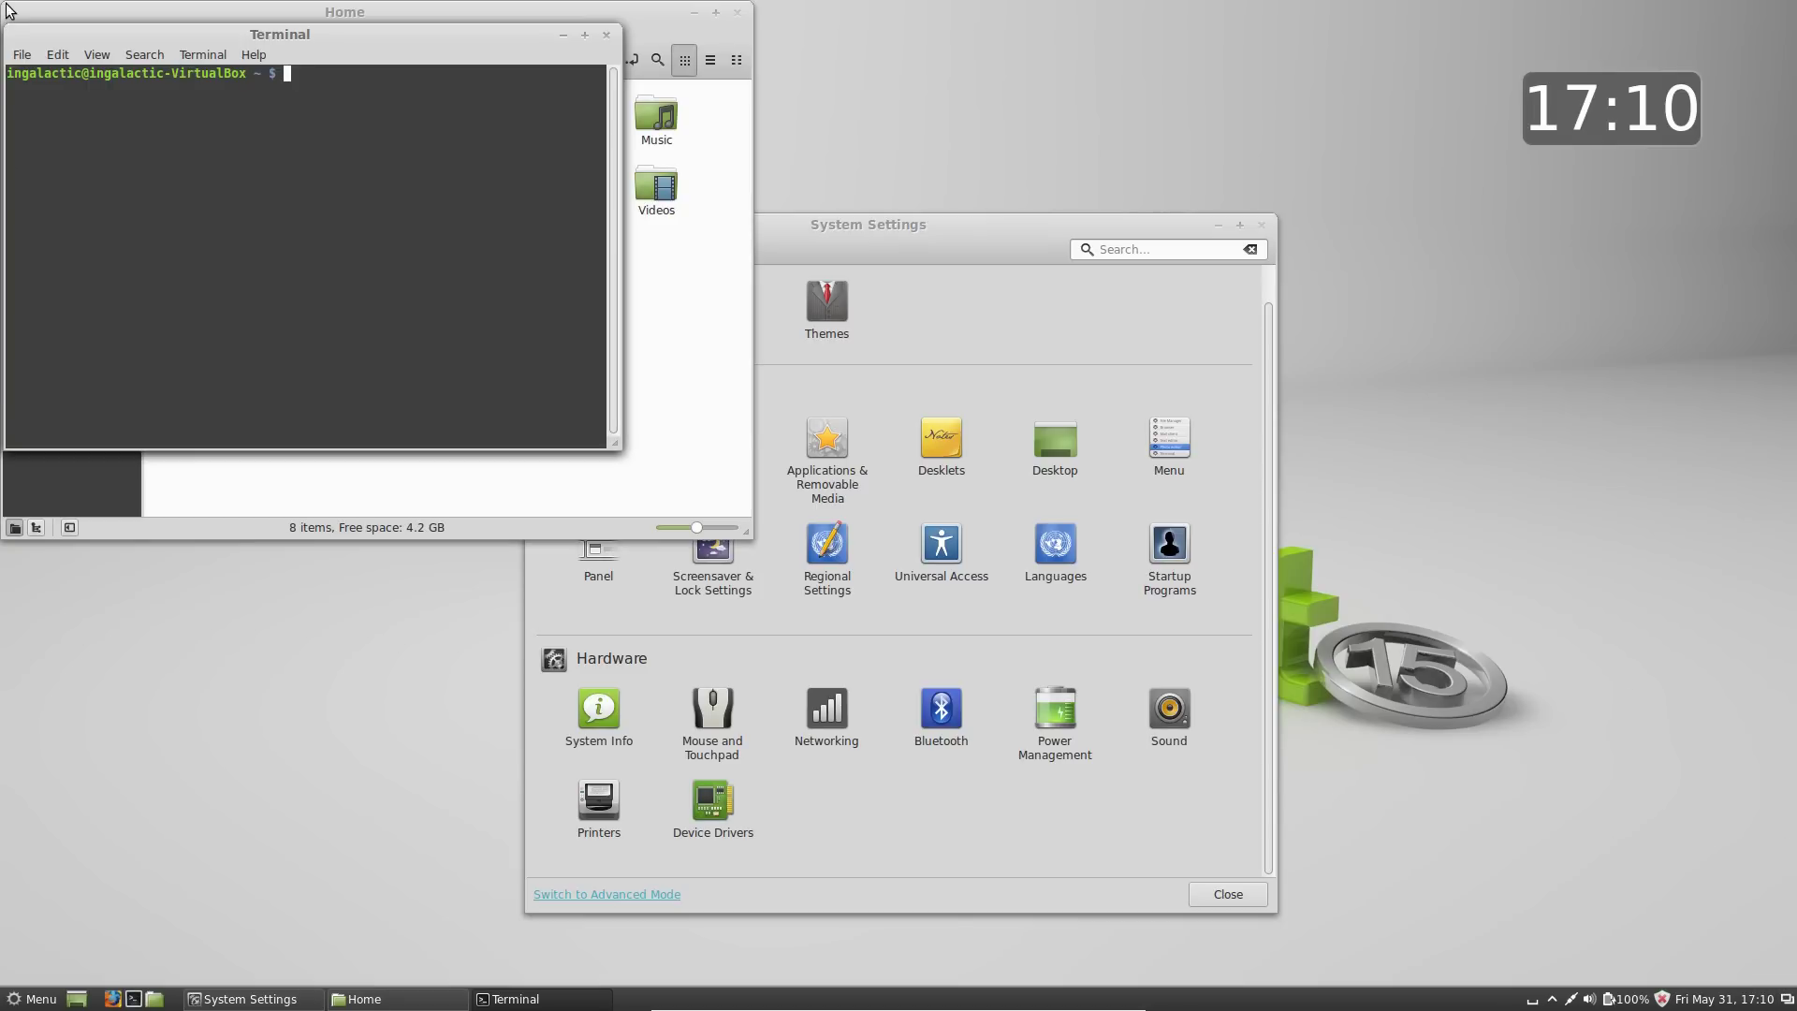
{"action": "mouse_move", "coordinate": [1, 1]}
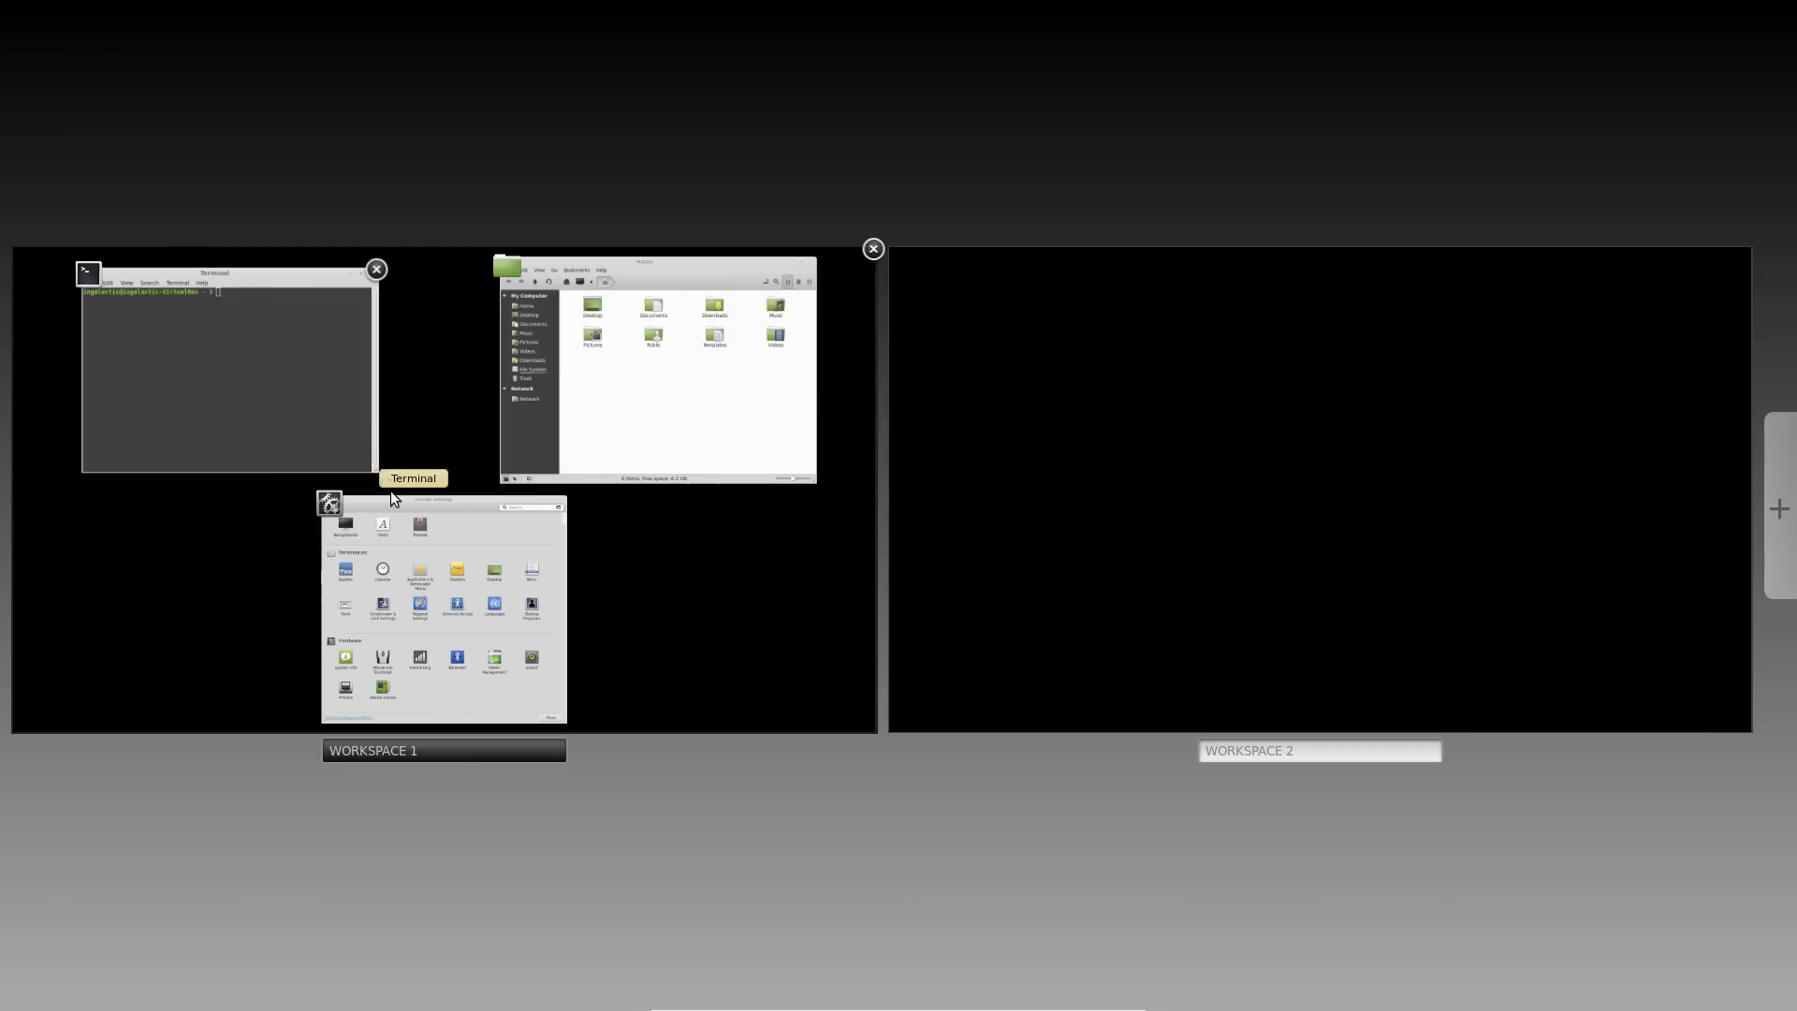
{"action": "left_click", "coordinate": [290, 372]}
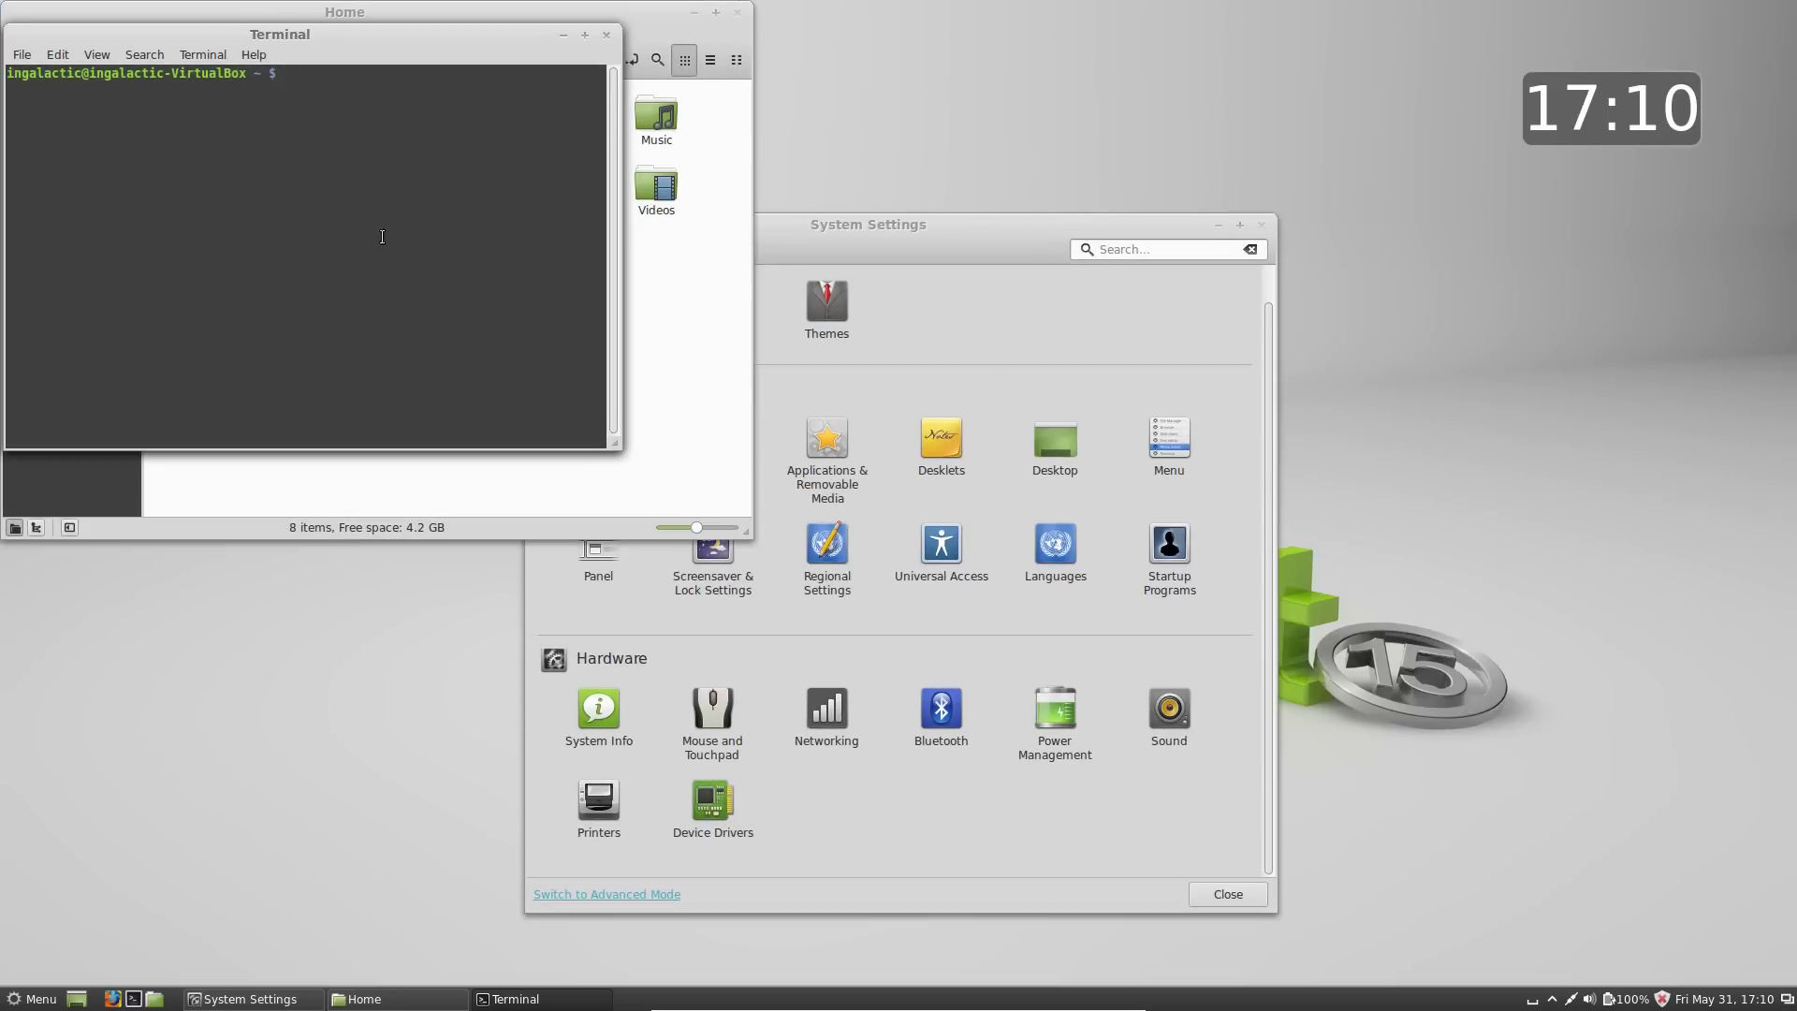
{"action": "mouse_move", "coordinate": [2, 2]}
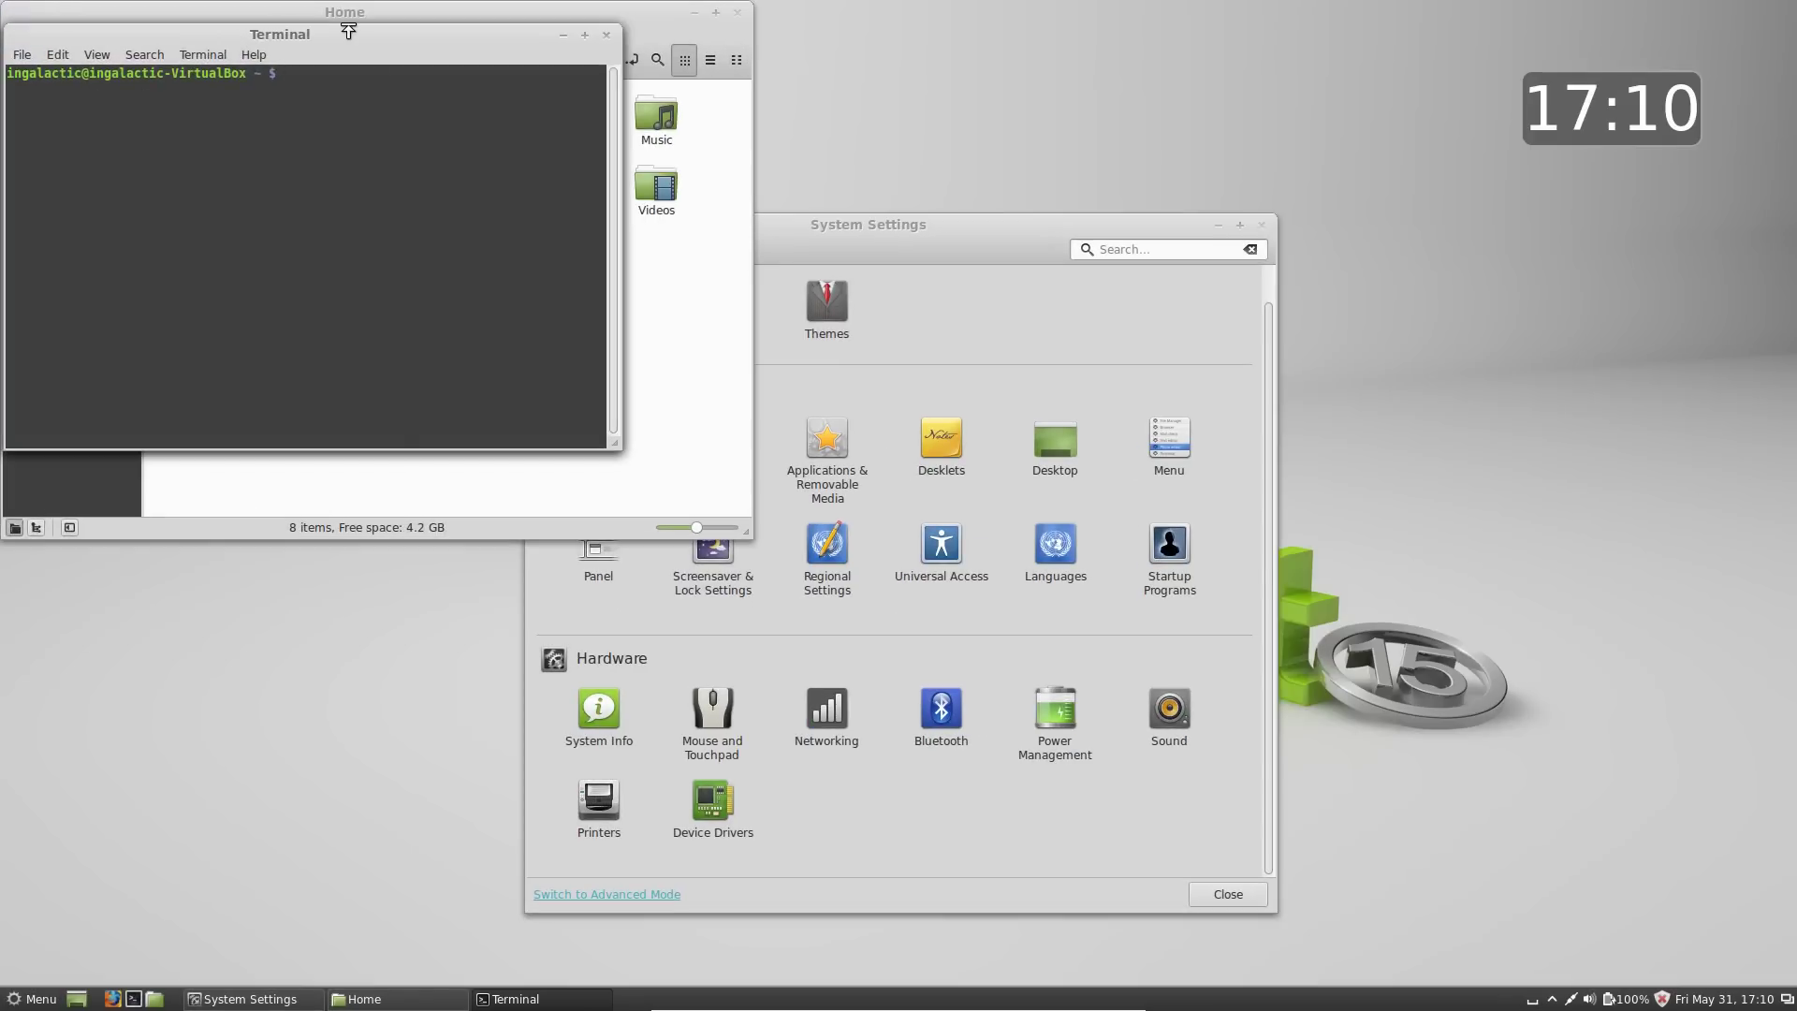
{"action": "left_click_drag", "start_coordinate": [349, 31], "coordinate": [1316, 90]}
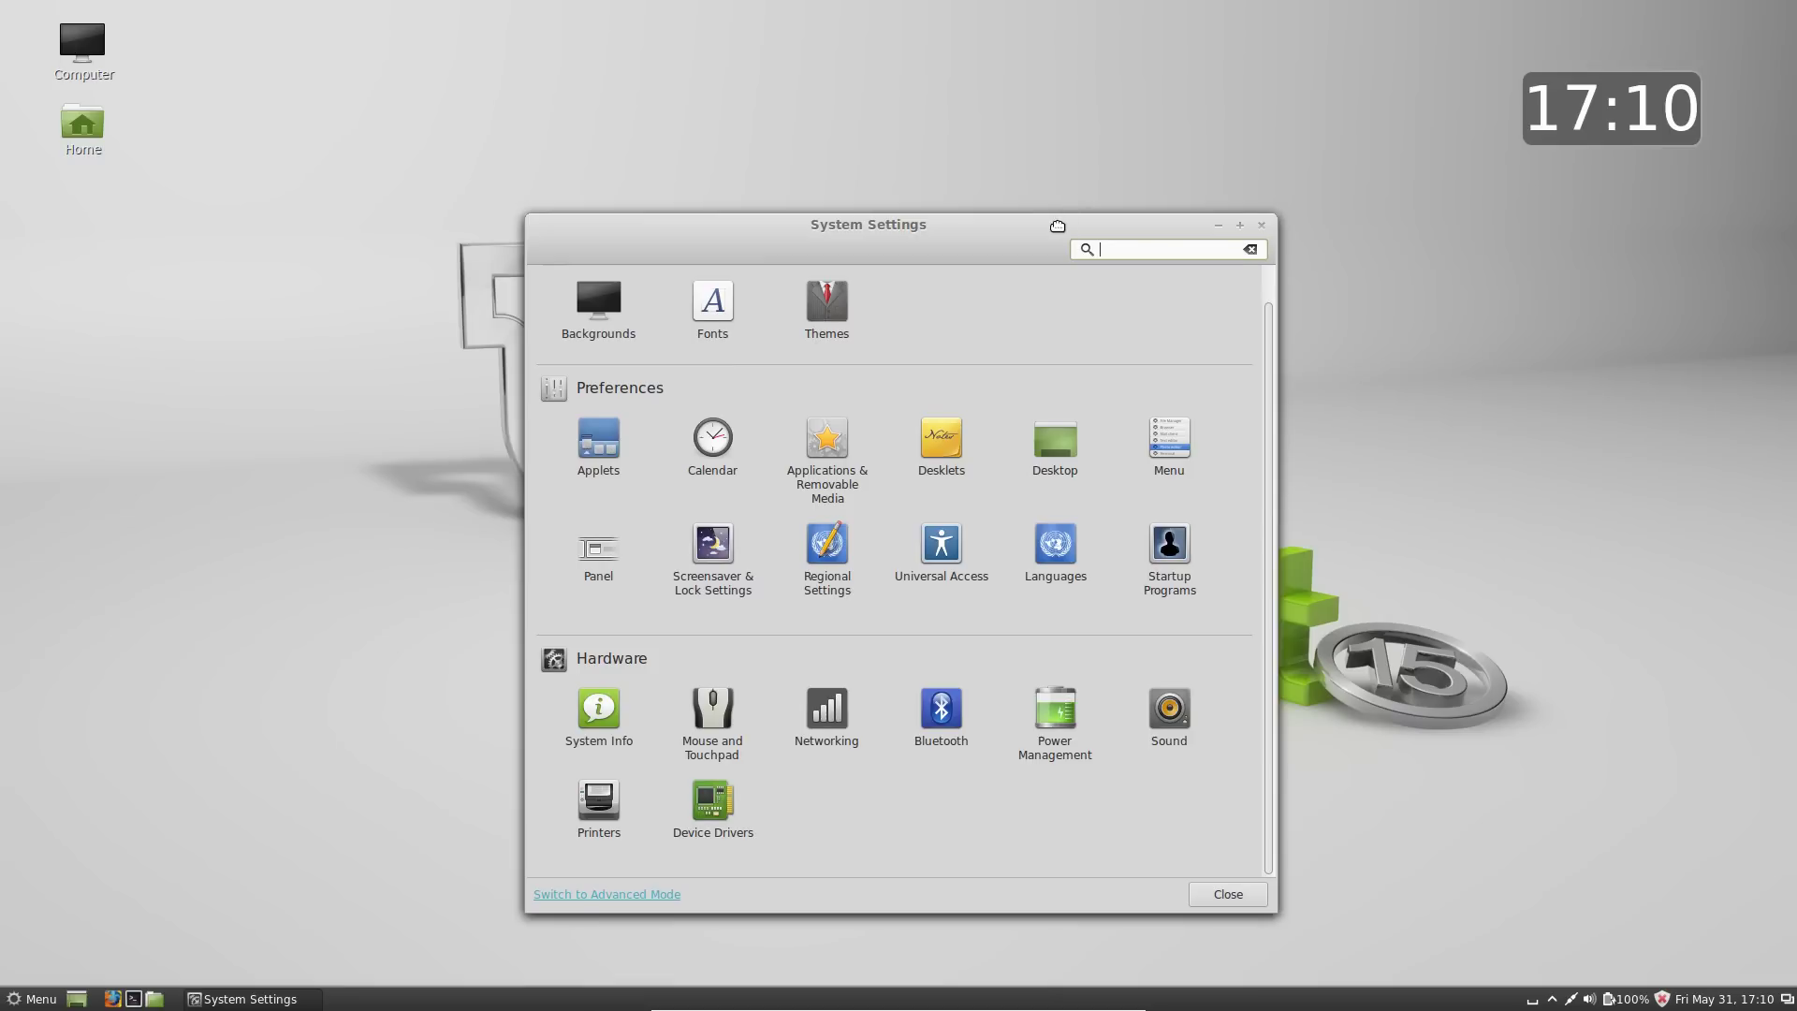
{"action": "left_click_drag", "start_coordinate": [1235, 214], "coordinate": [1234, 170]}
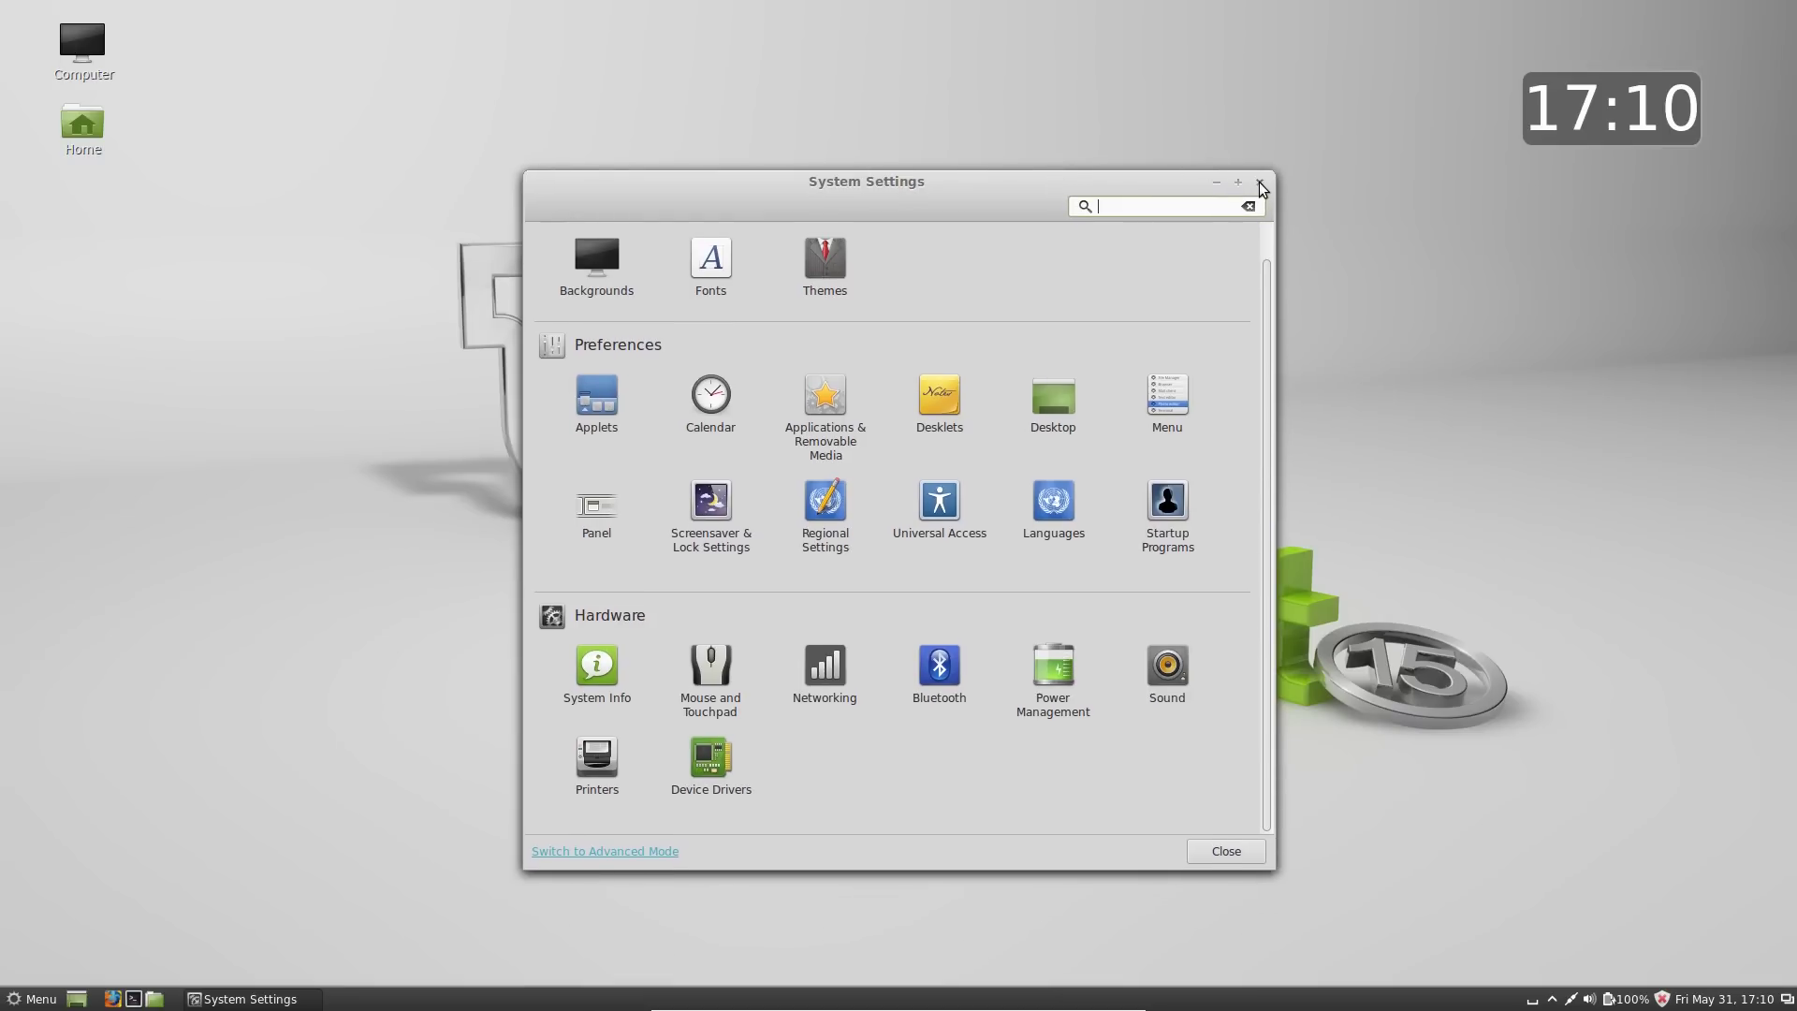
Step: Close System Settings and launch Driver Manager from a menu search for 'driver'
{"action": "left_click", "coordinate": [1260, 184]}
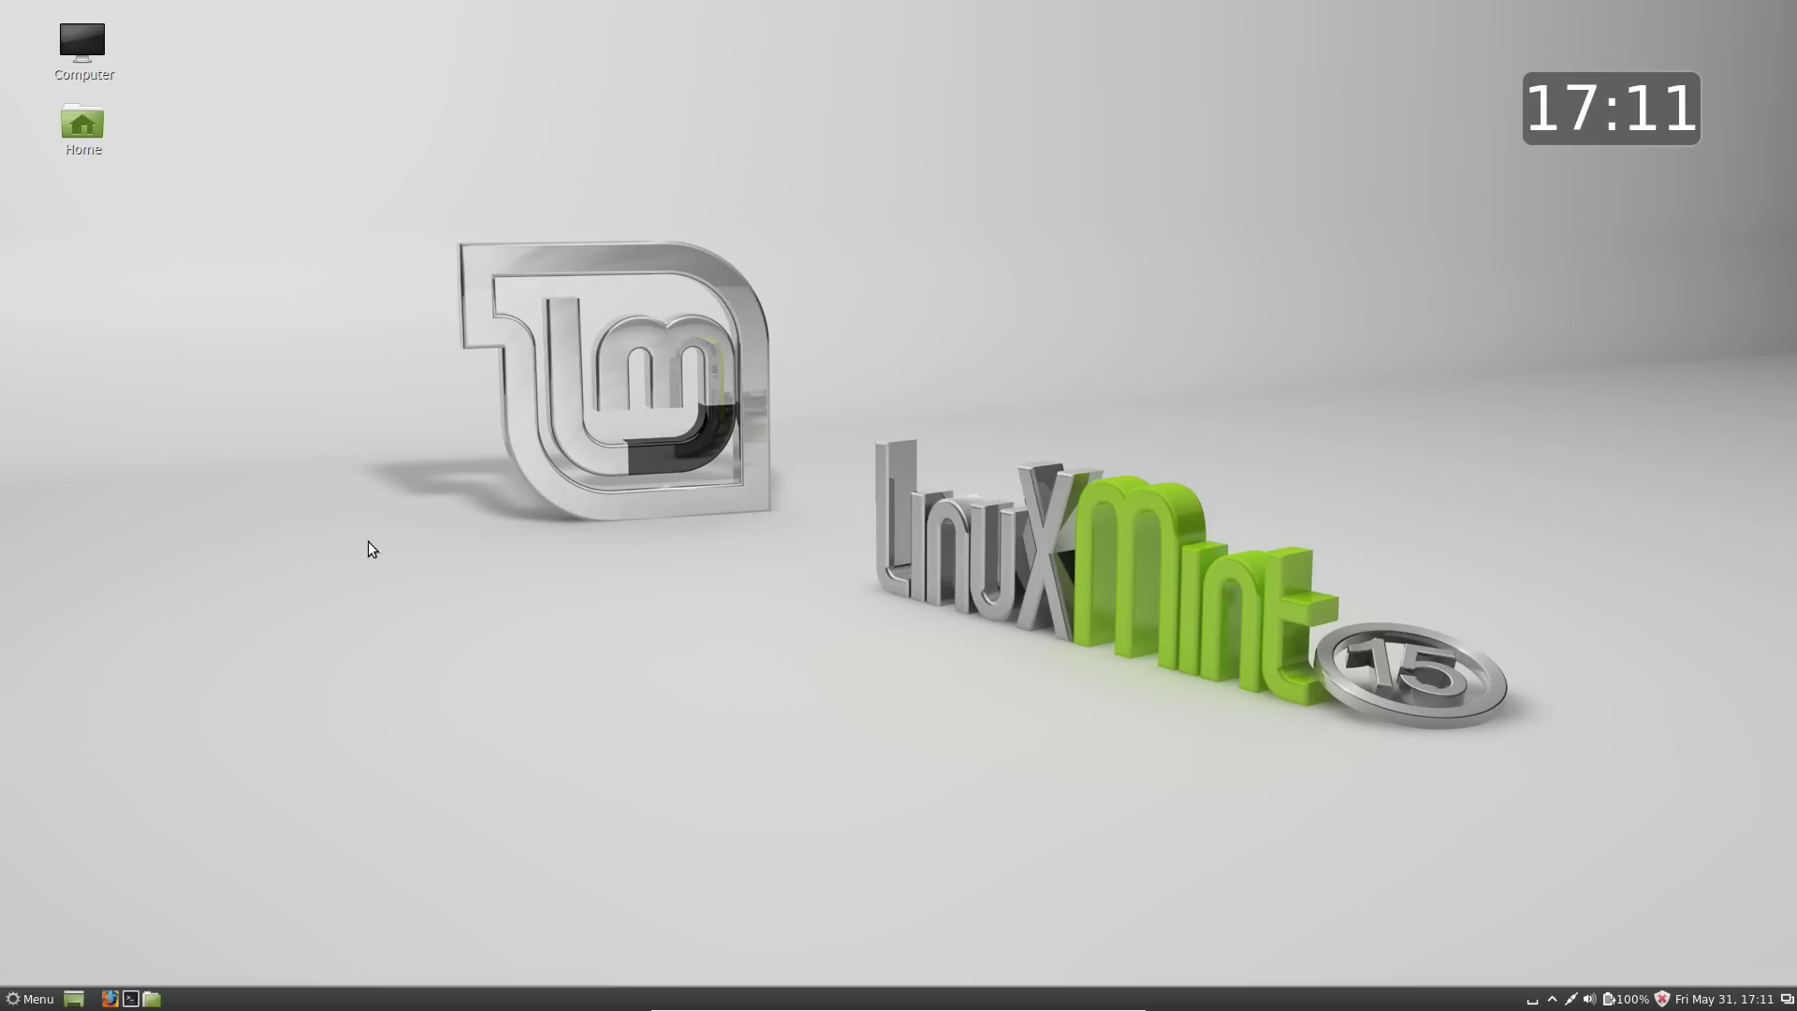
{"action": "left_click", "coordinate": [36, 999]}
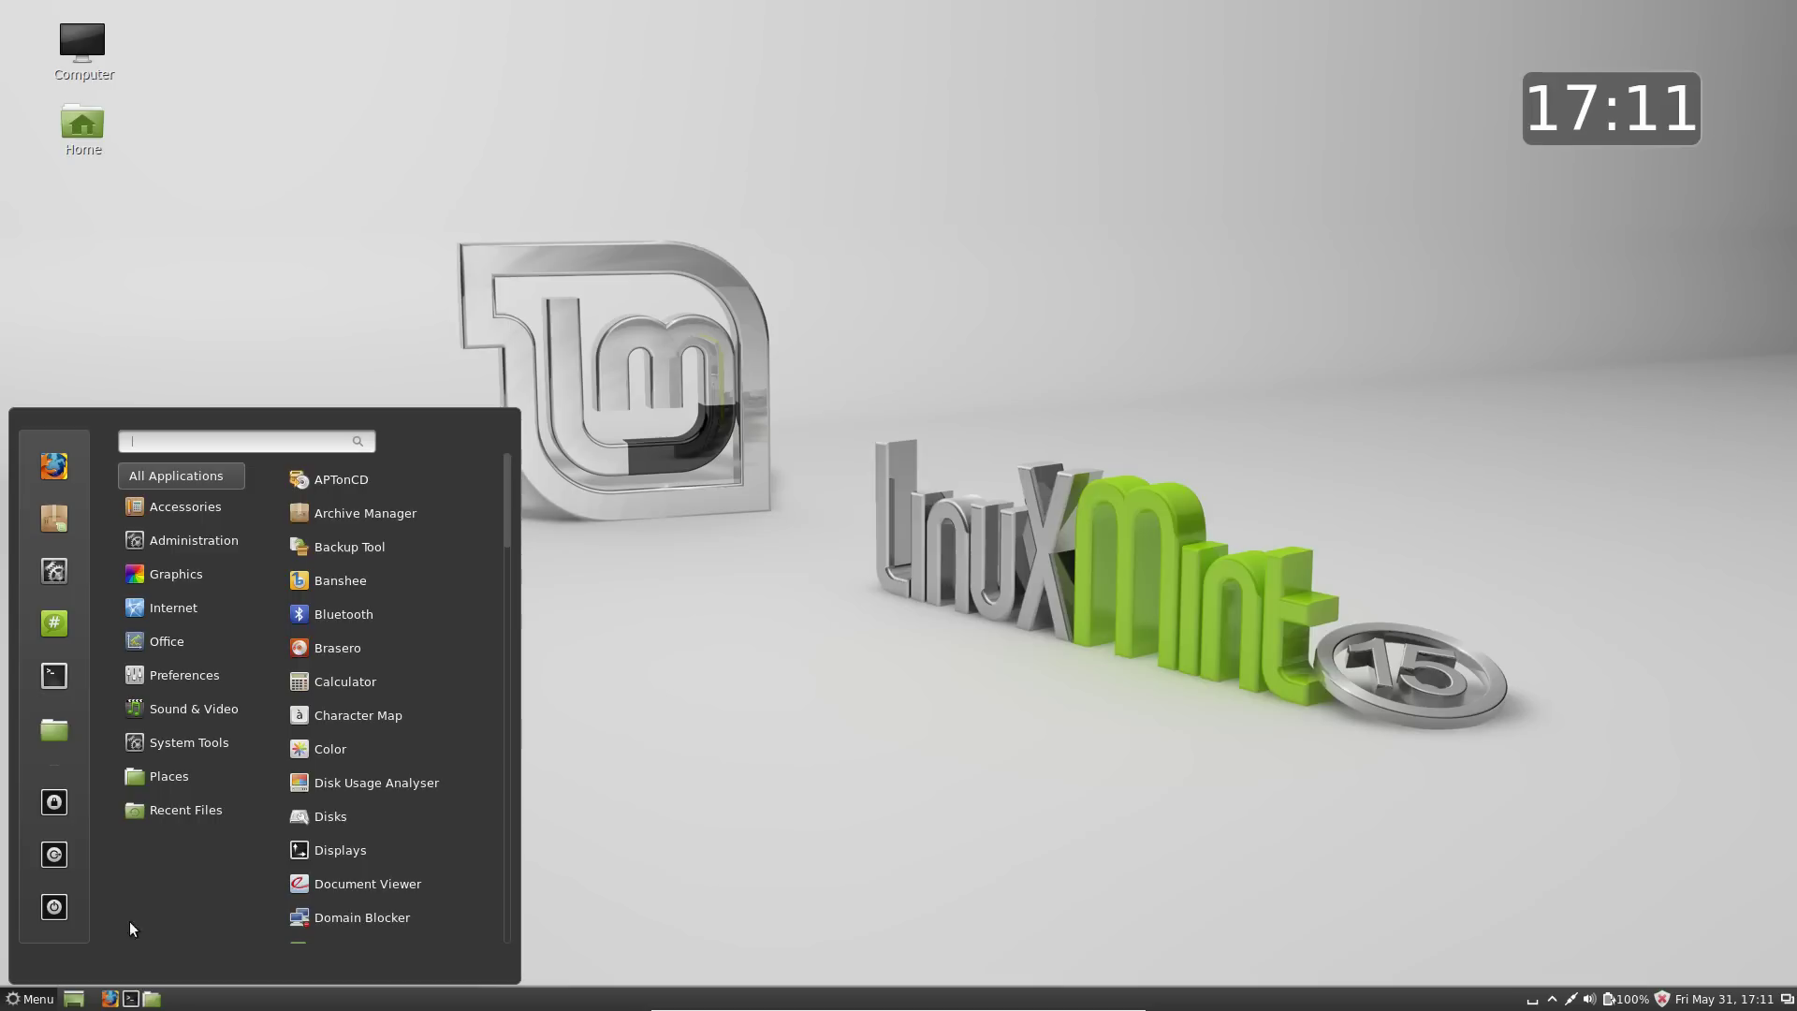
{"action": "type", "text": "drv"}
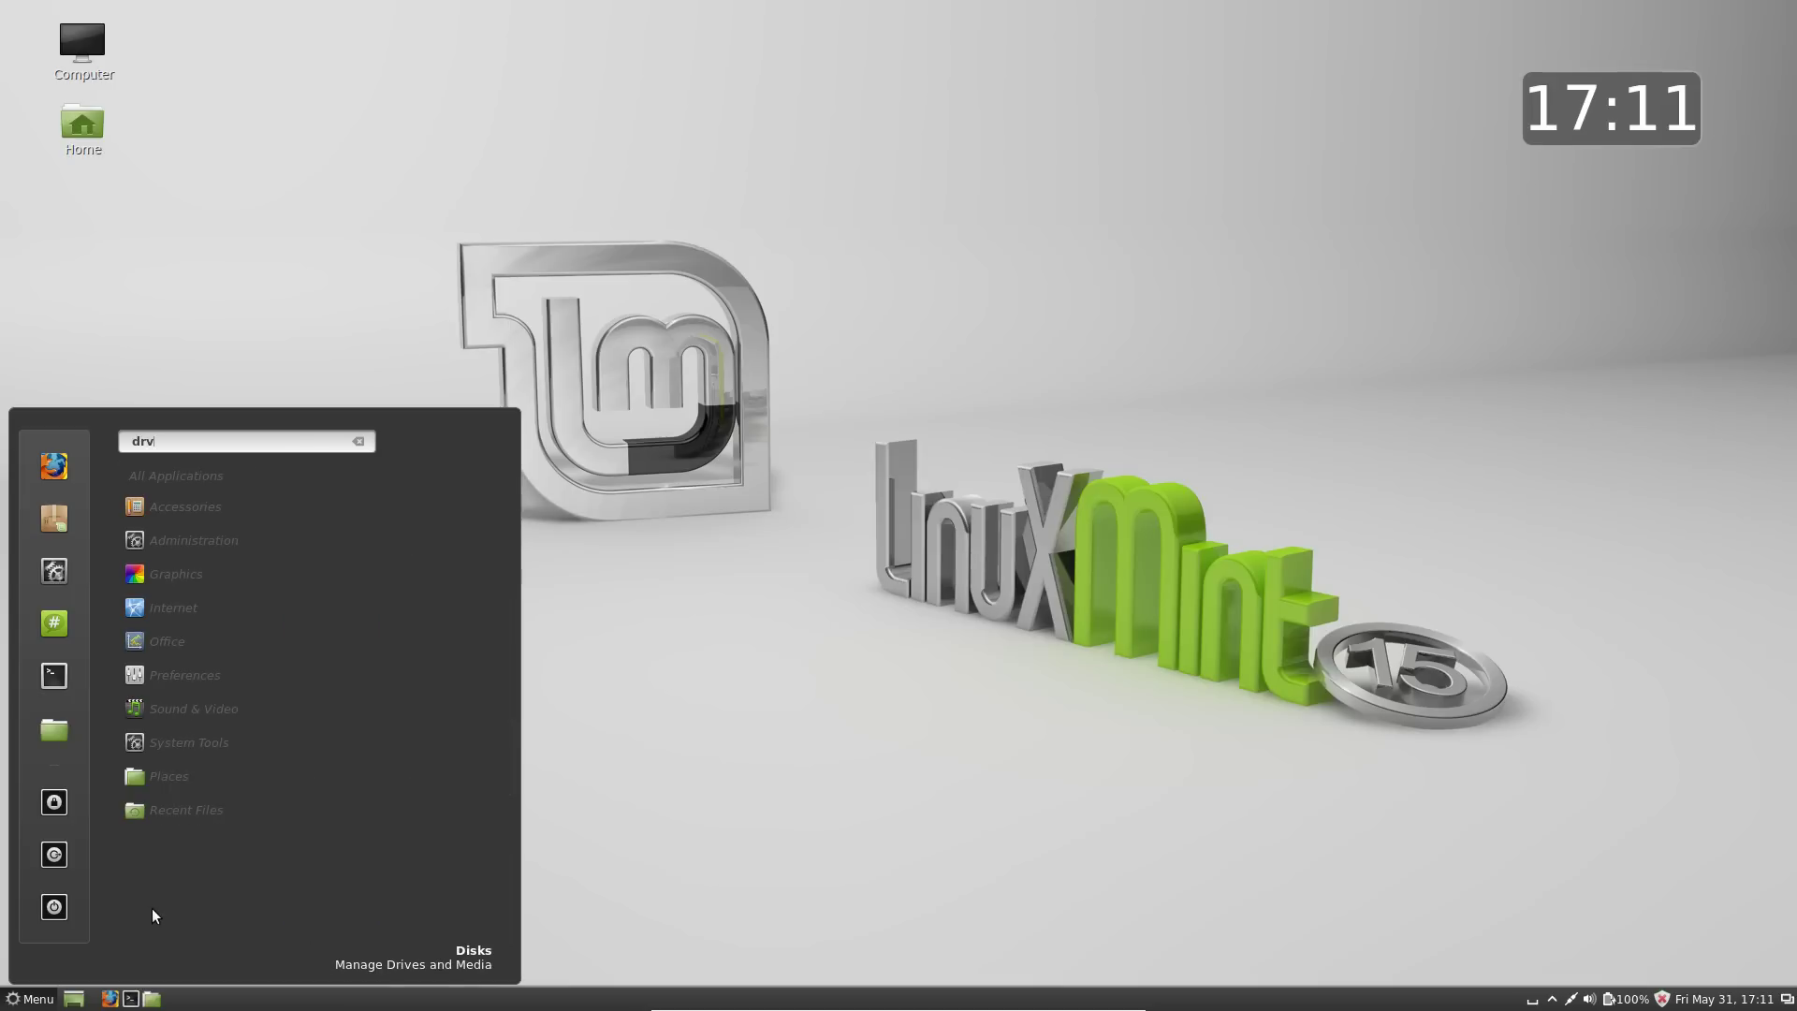
{"action": "key", "text": "BackSpace"}
{"action": "key", "text": "BackSpace"}
{"action": "type", "text": "iver"}
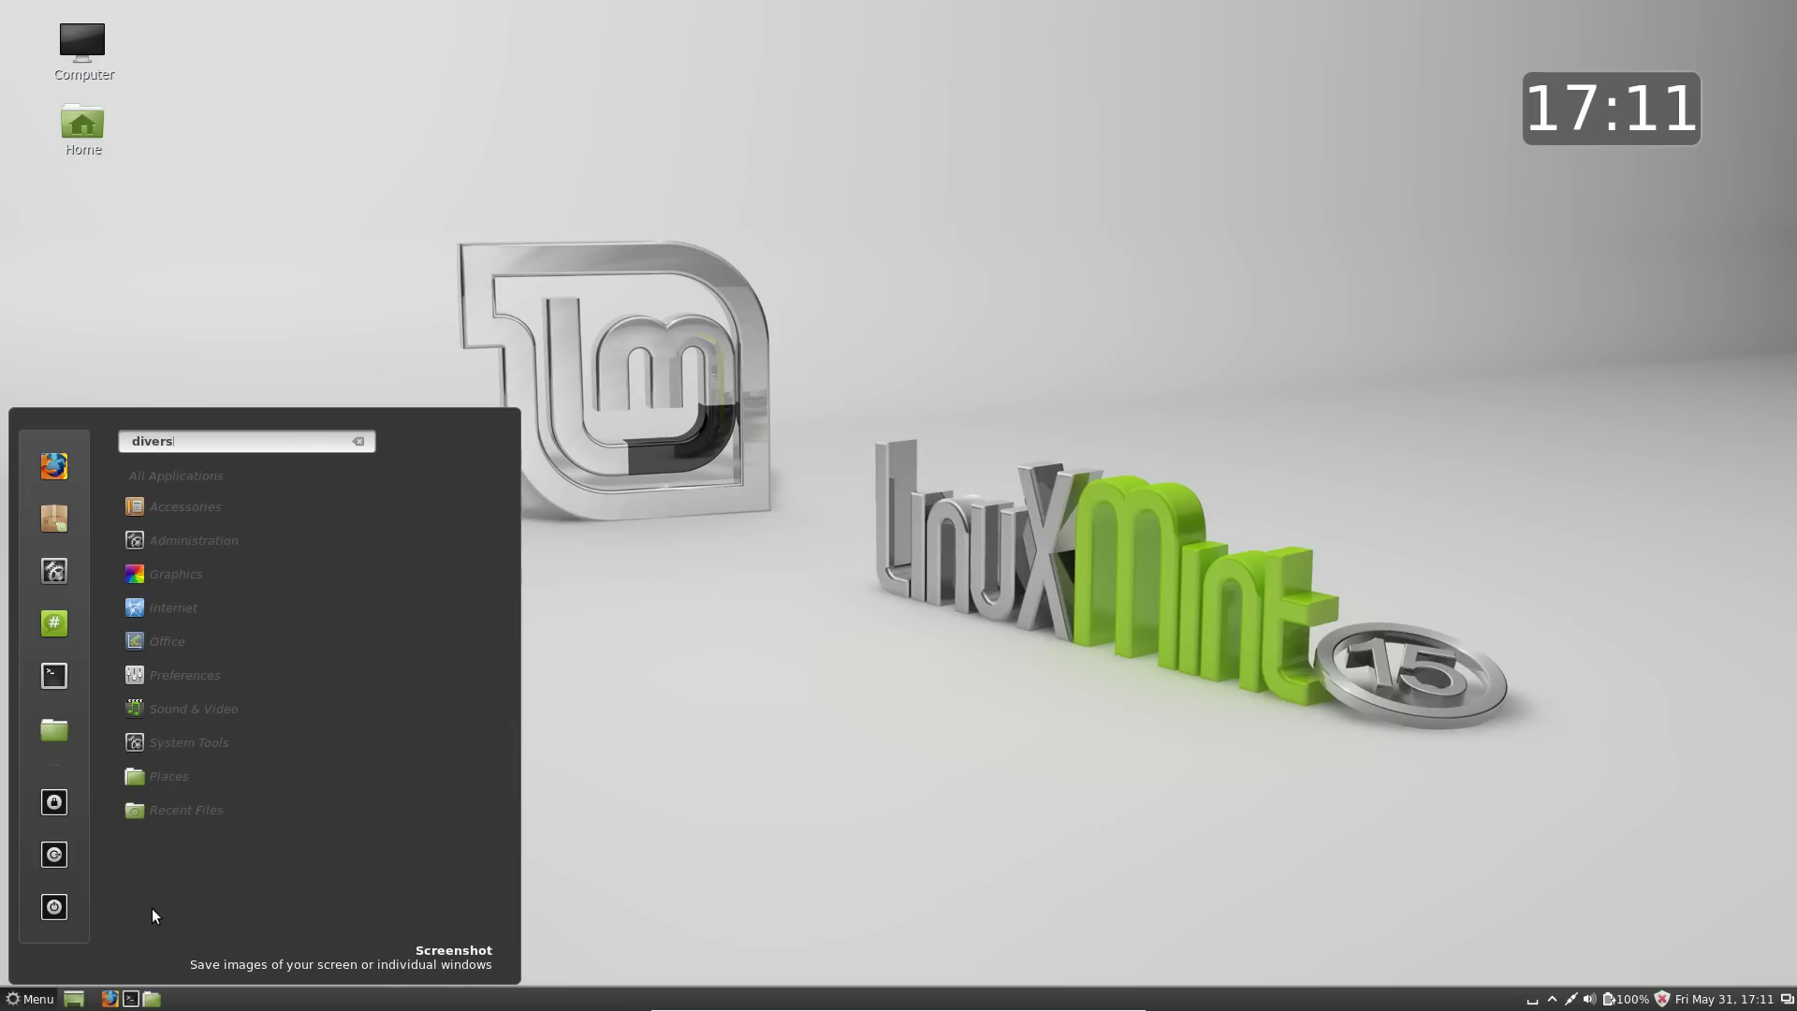
{"action": "left_click", "coordinate": [386, 502]}
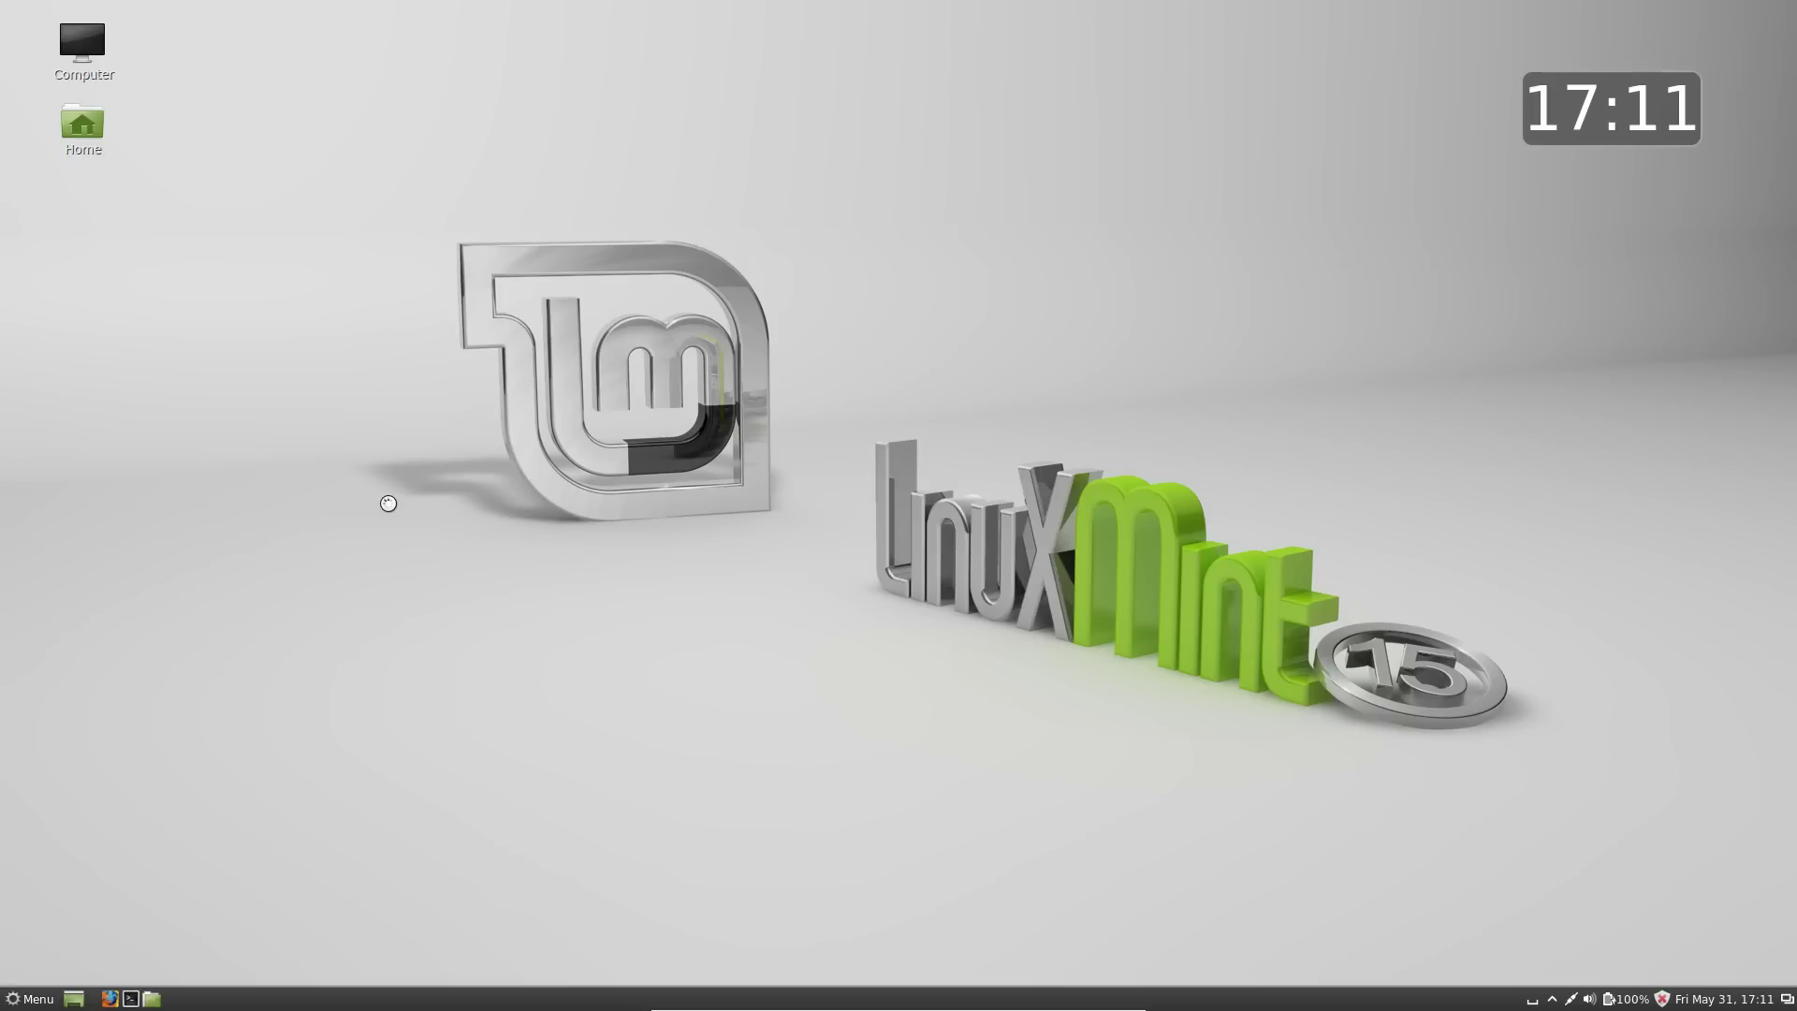
Step: Authenticate with the password, centre the Driver Manager window, then close it
{"action": "type", "text": "********"}
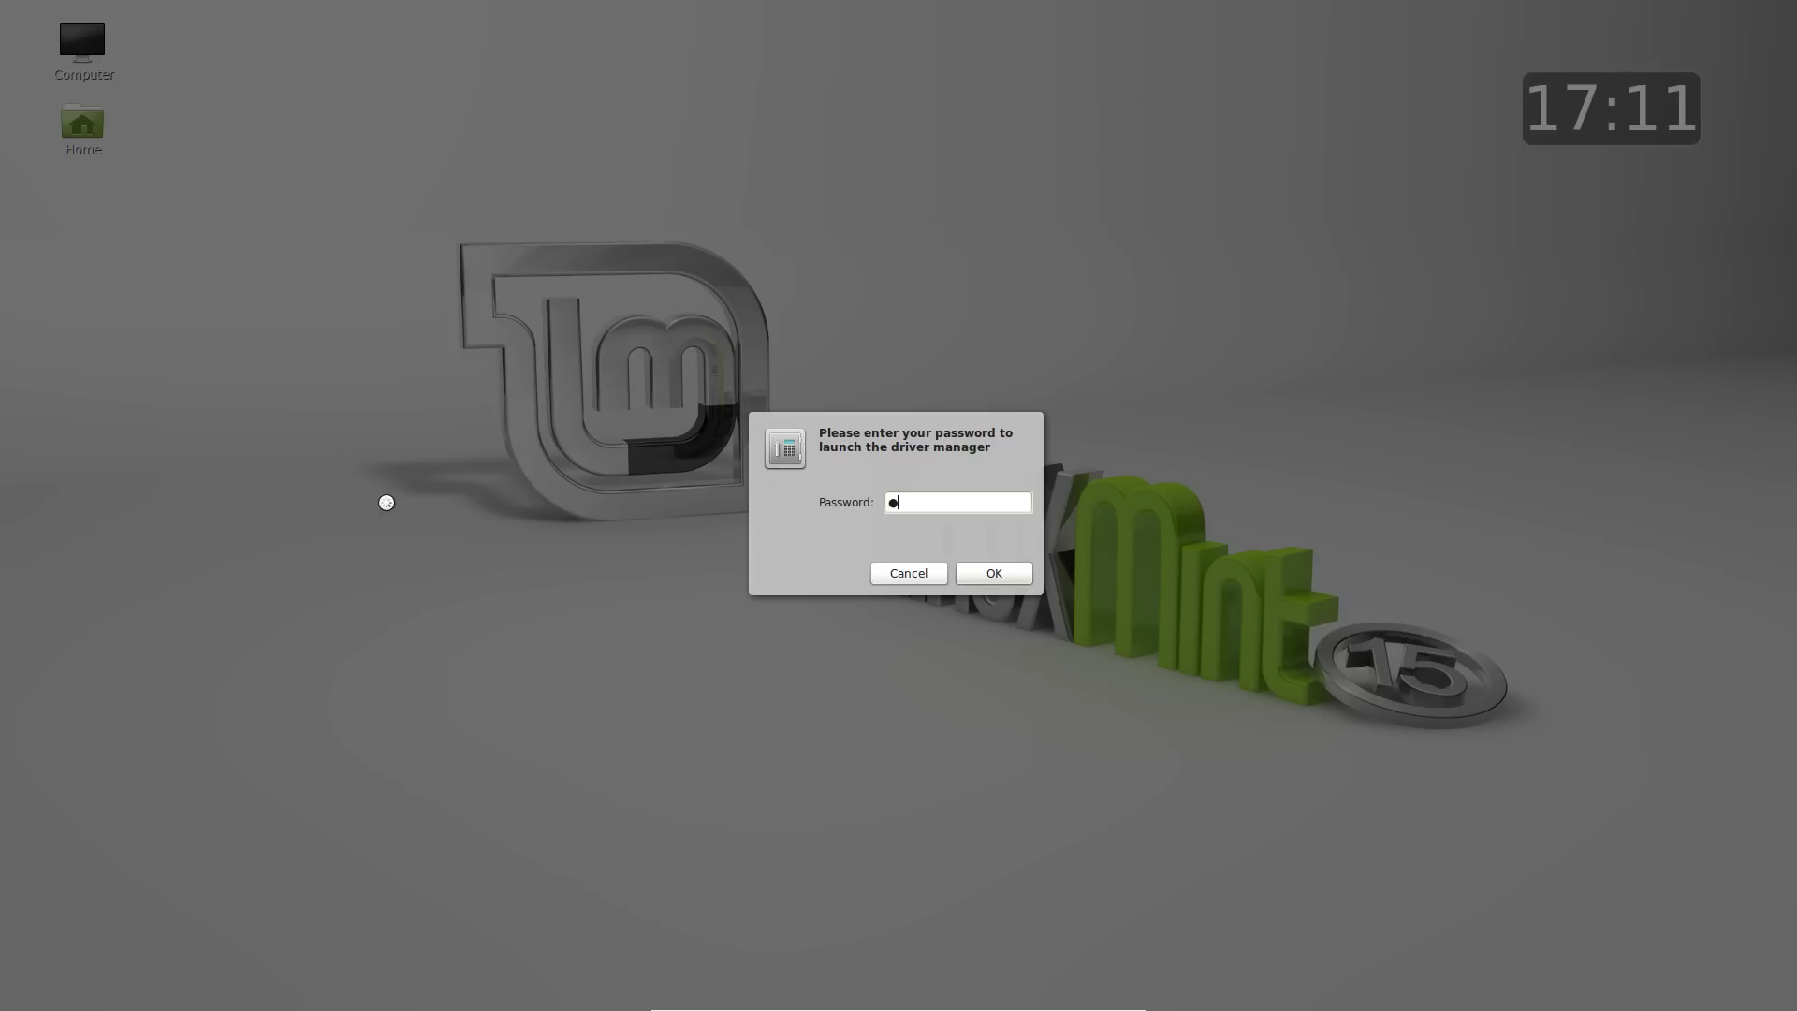
{"action": "key", "text": "Return"}
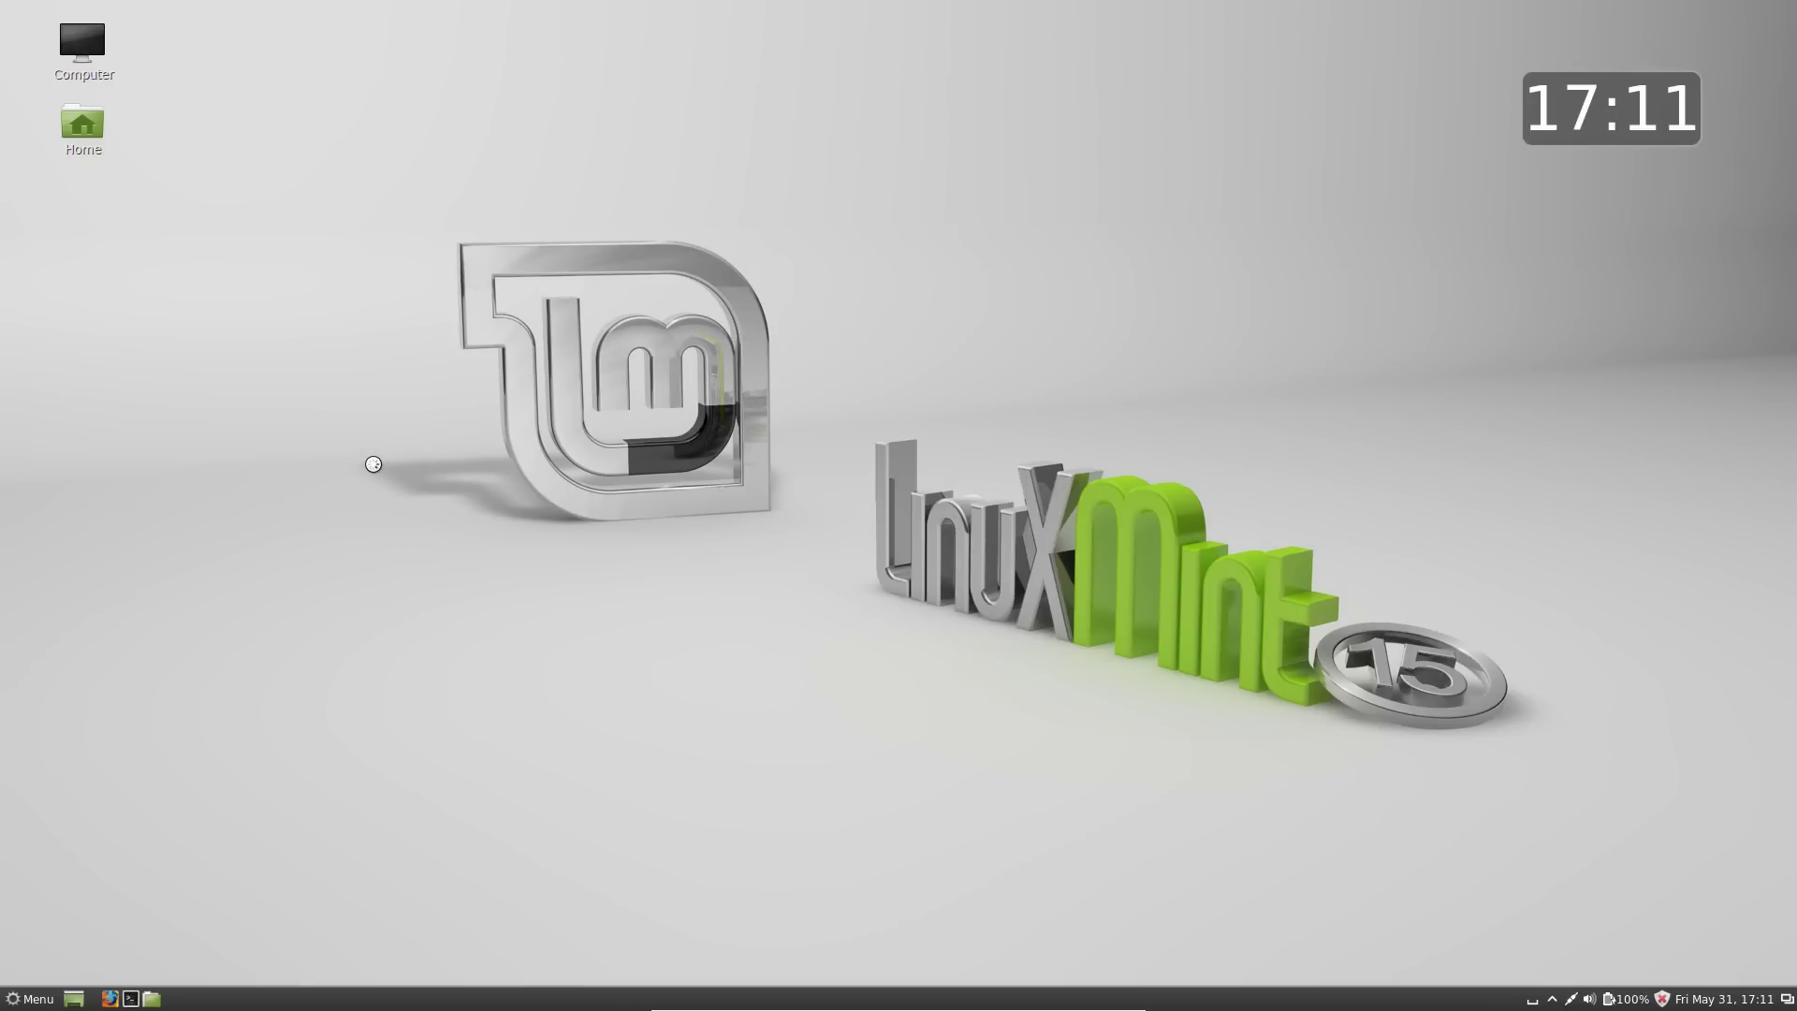
{"action": "left_click_drag", "start_coordinate": [611, 31], "coordinate": [907, 412]}
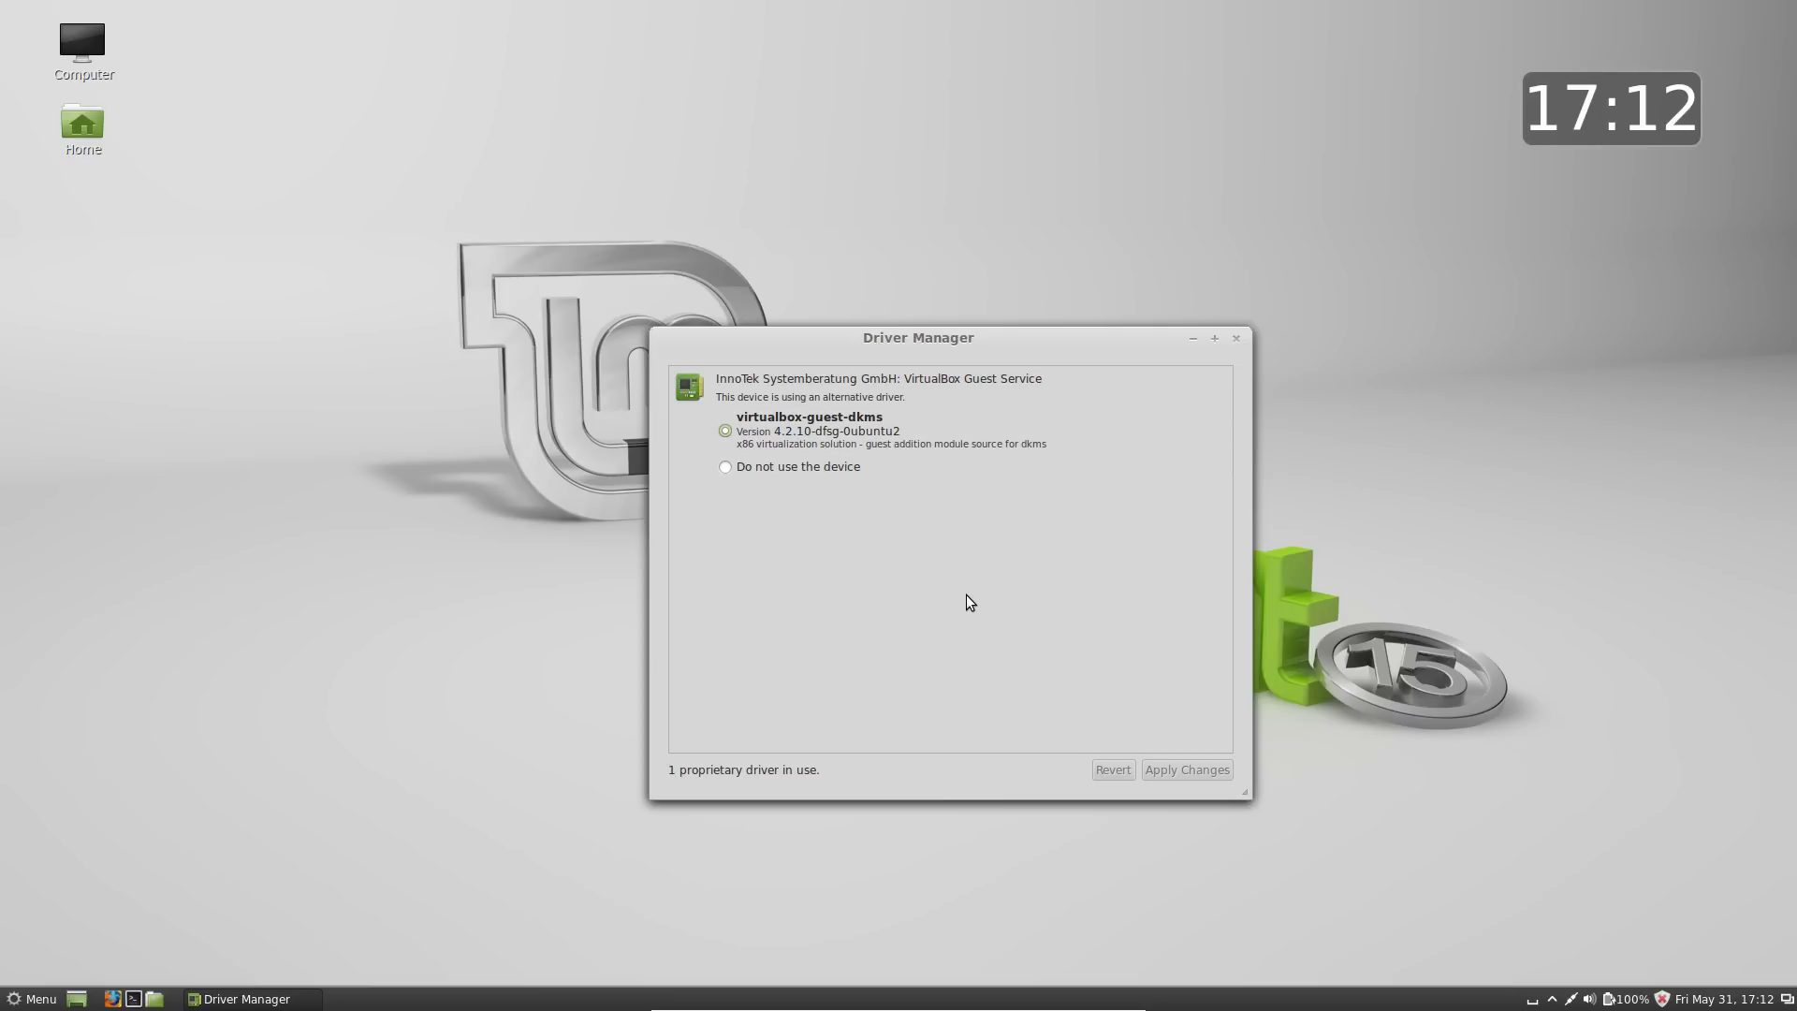
{"action": "left_click", "coordinate": [1238, 341]}
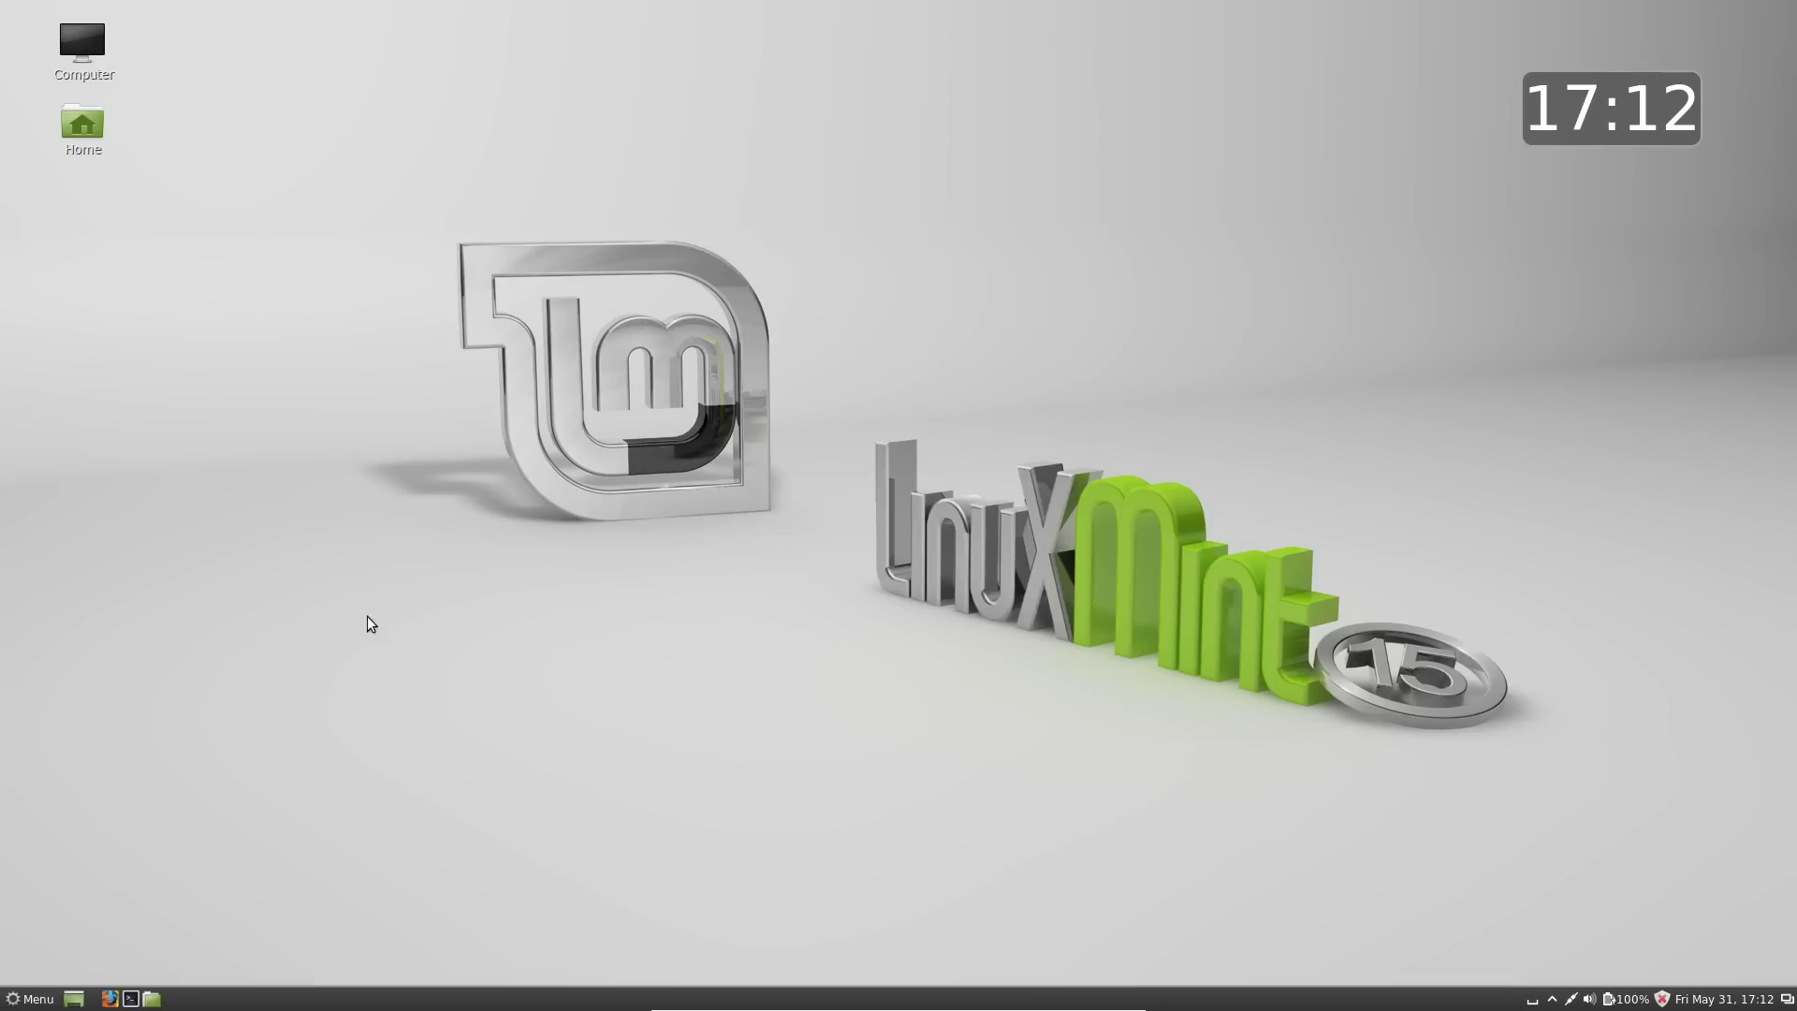
{"action": "left_click", "coordinate": [31, 999]}
{"action": "left_click", "coordinate": [52, 573]}
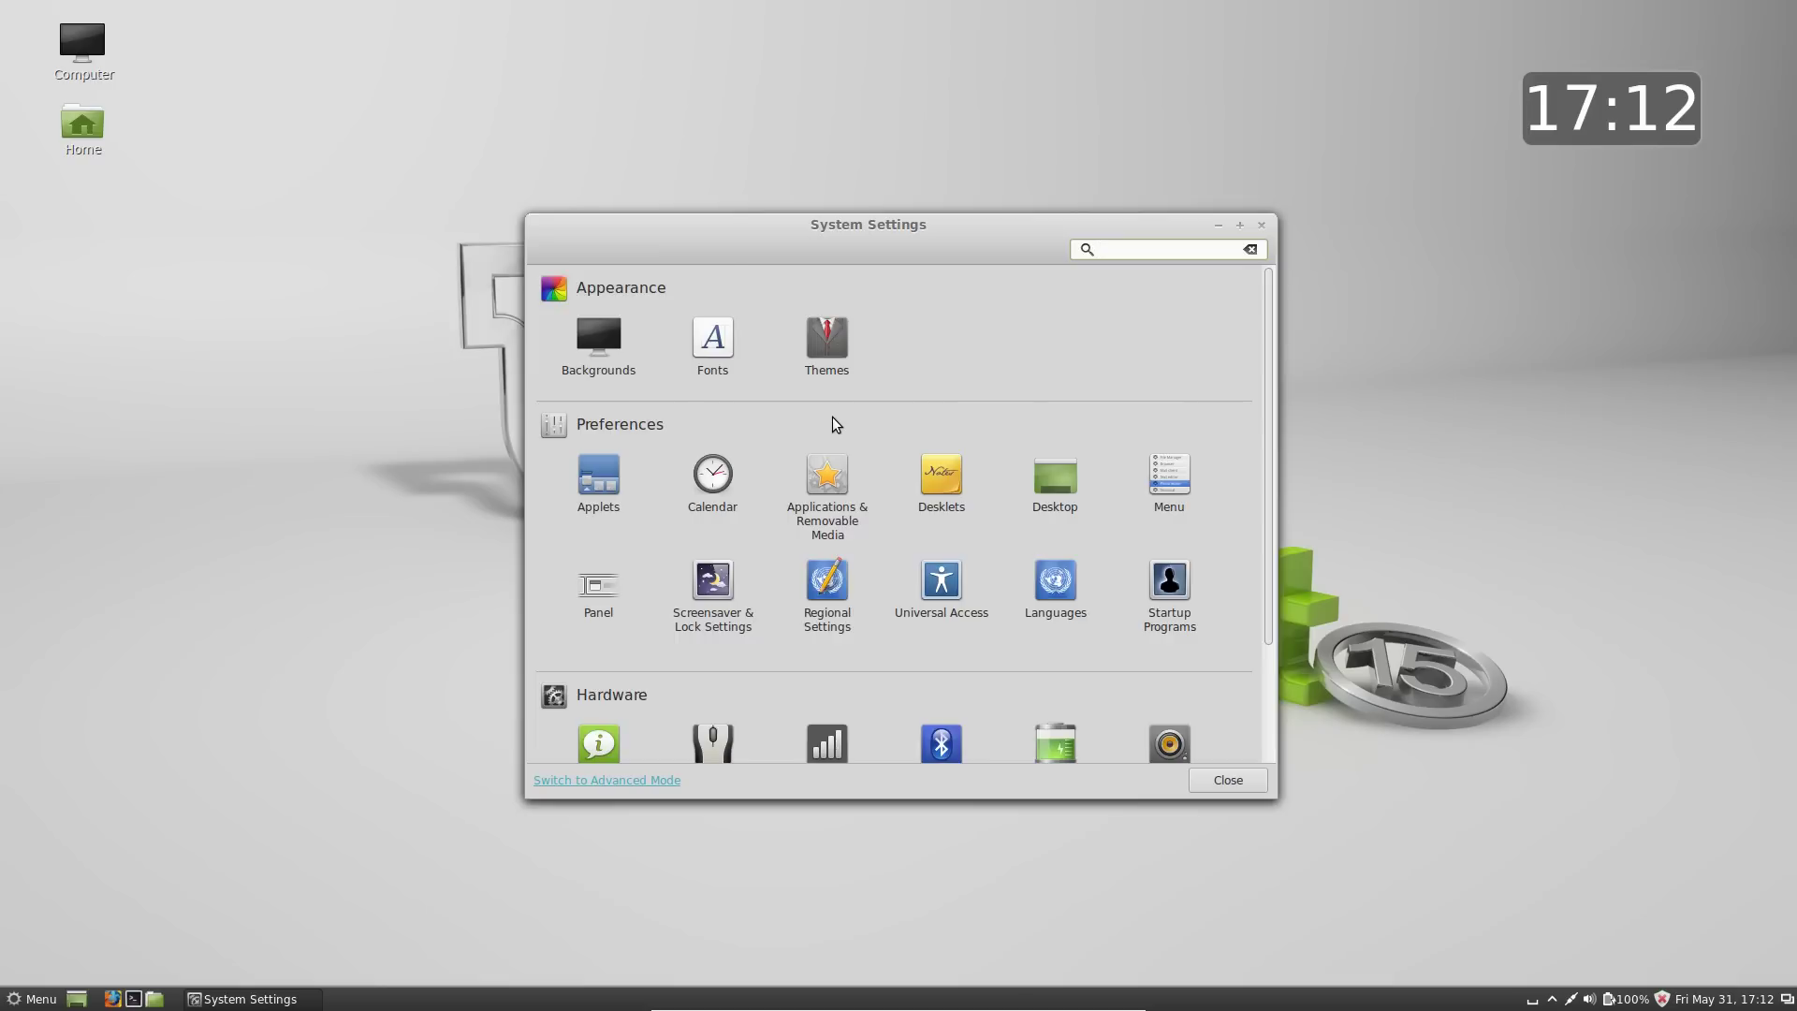
{"action": "scroll", "coordinate": [833, 418], "scroll_direction": "down", "scroll_amount": 3}
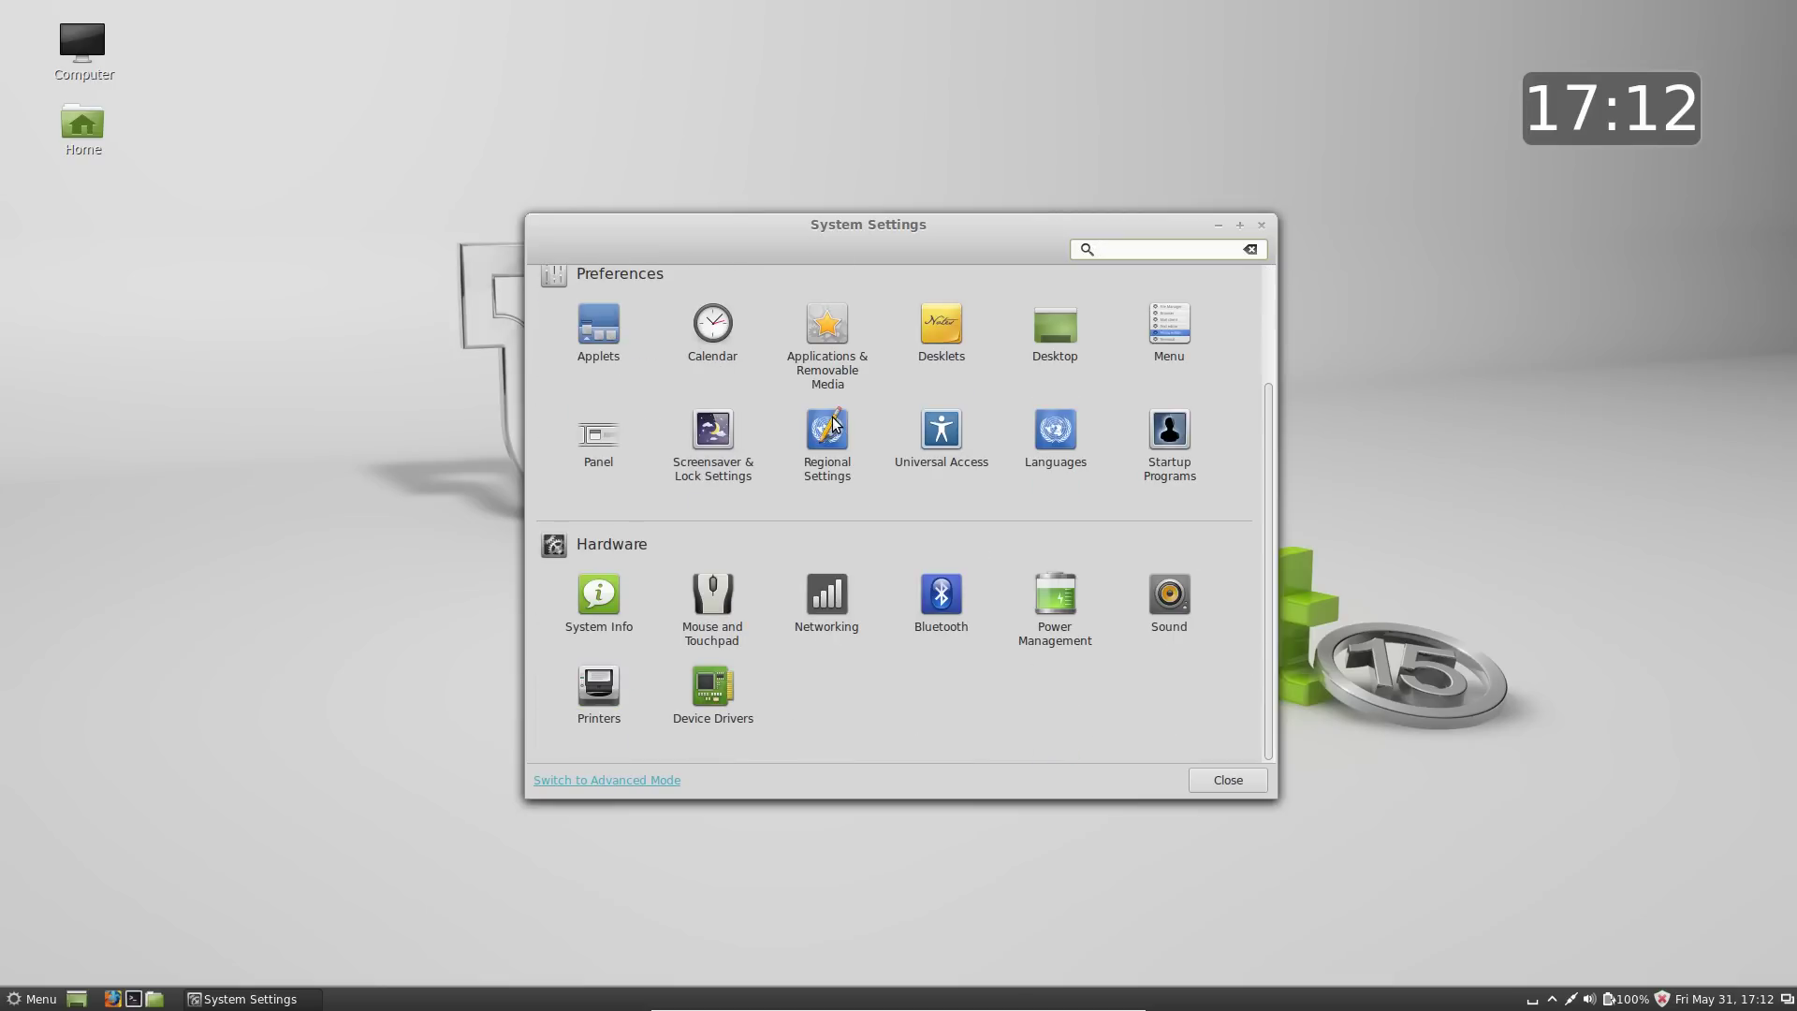
{"action": "key", "text": "Return"}
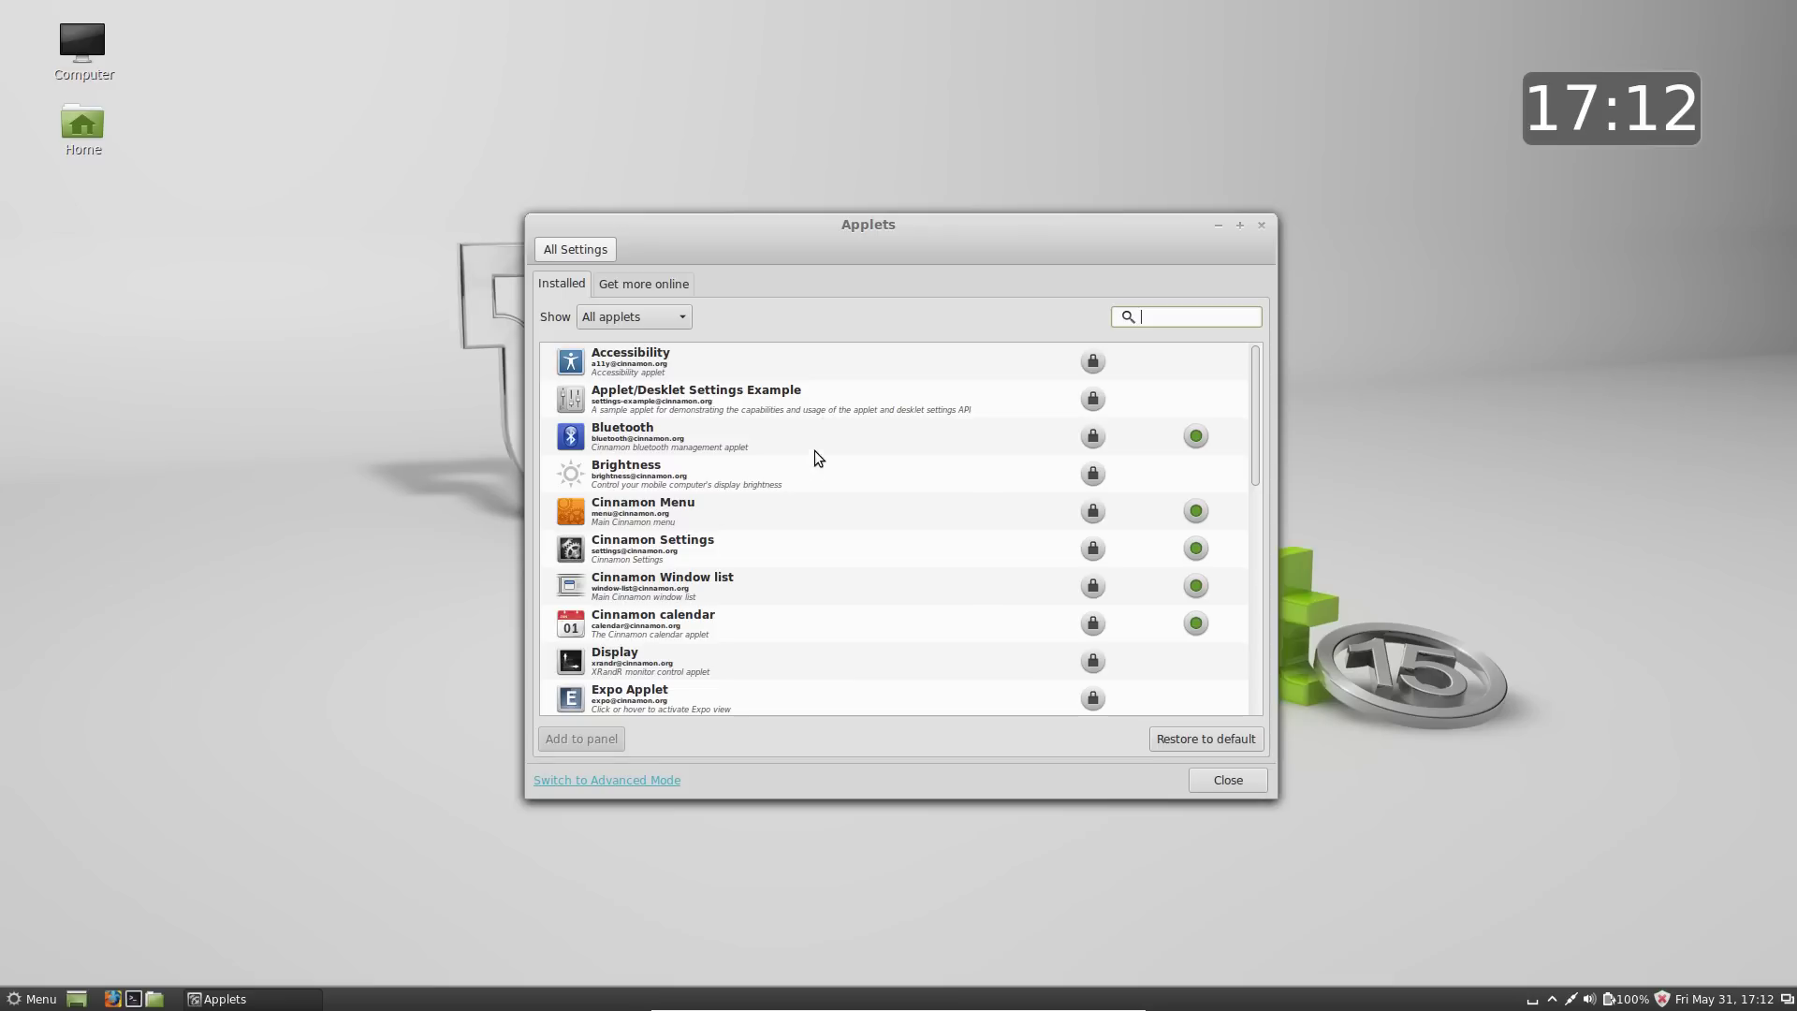
{"action": "scroll", "coordinate": [811, 459], "scroll_direction": "down", "scroll_amount": 10}
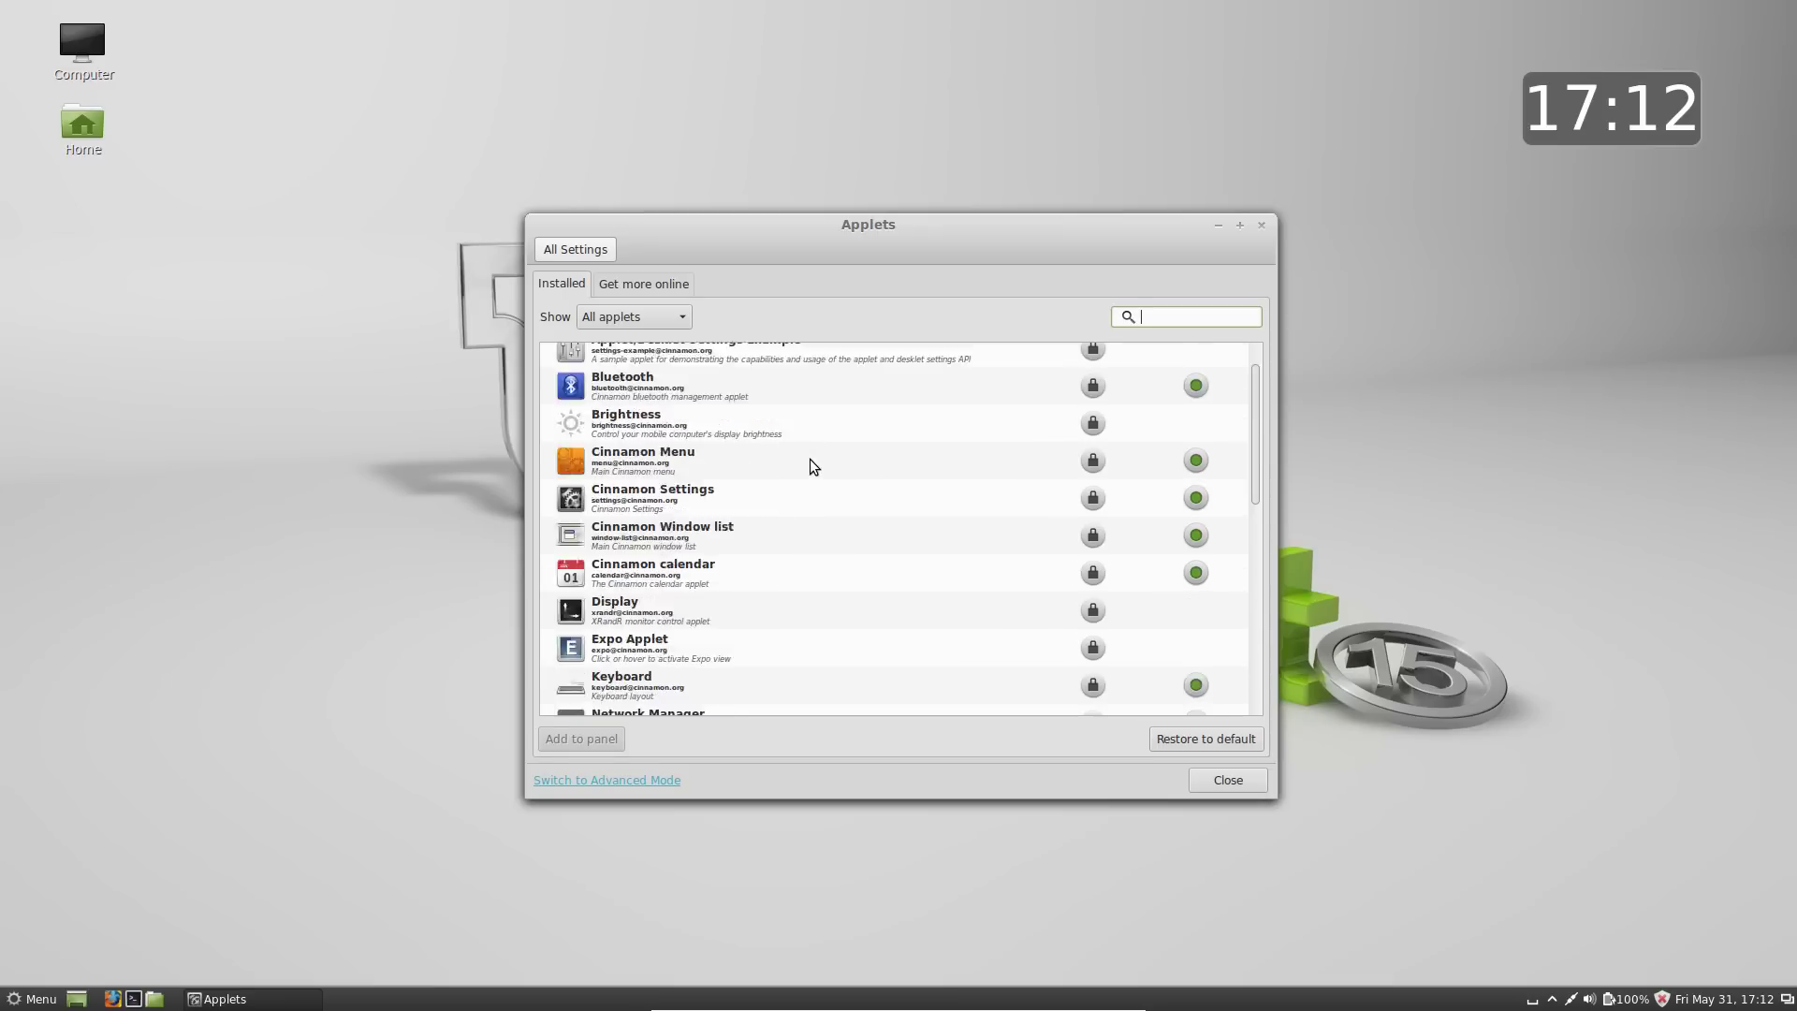
{"action": "scroll", "coordinate": [810, 459], "scroll_direction": "up", "scroll_amount": 10}
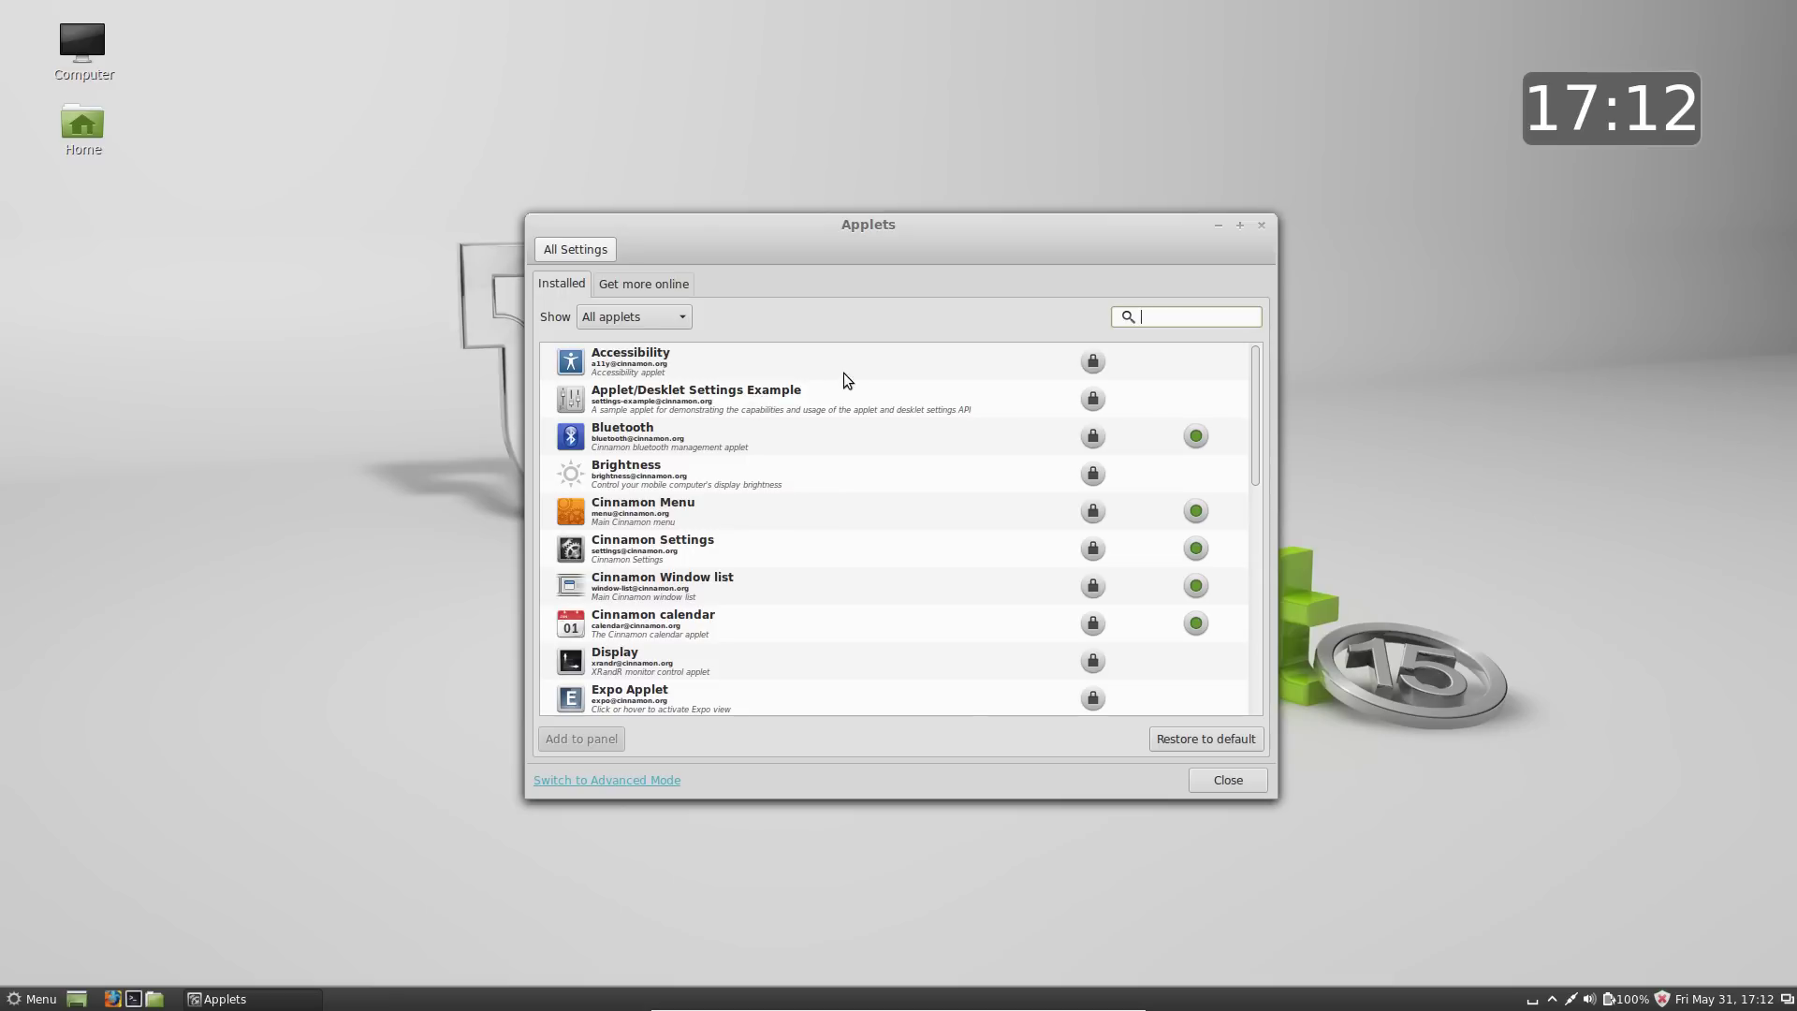
{"action": "left_click", "coordinate": [587, 254]}
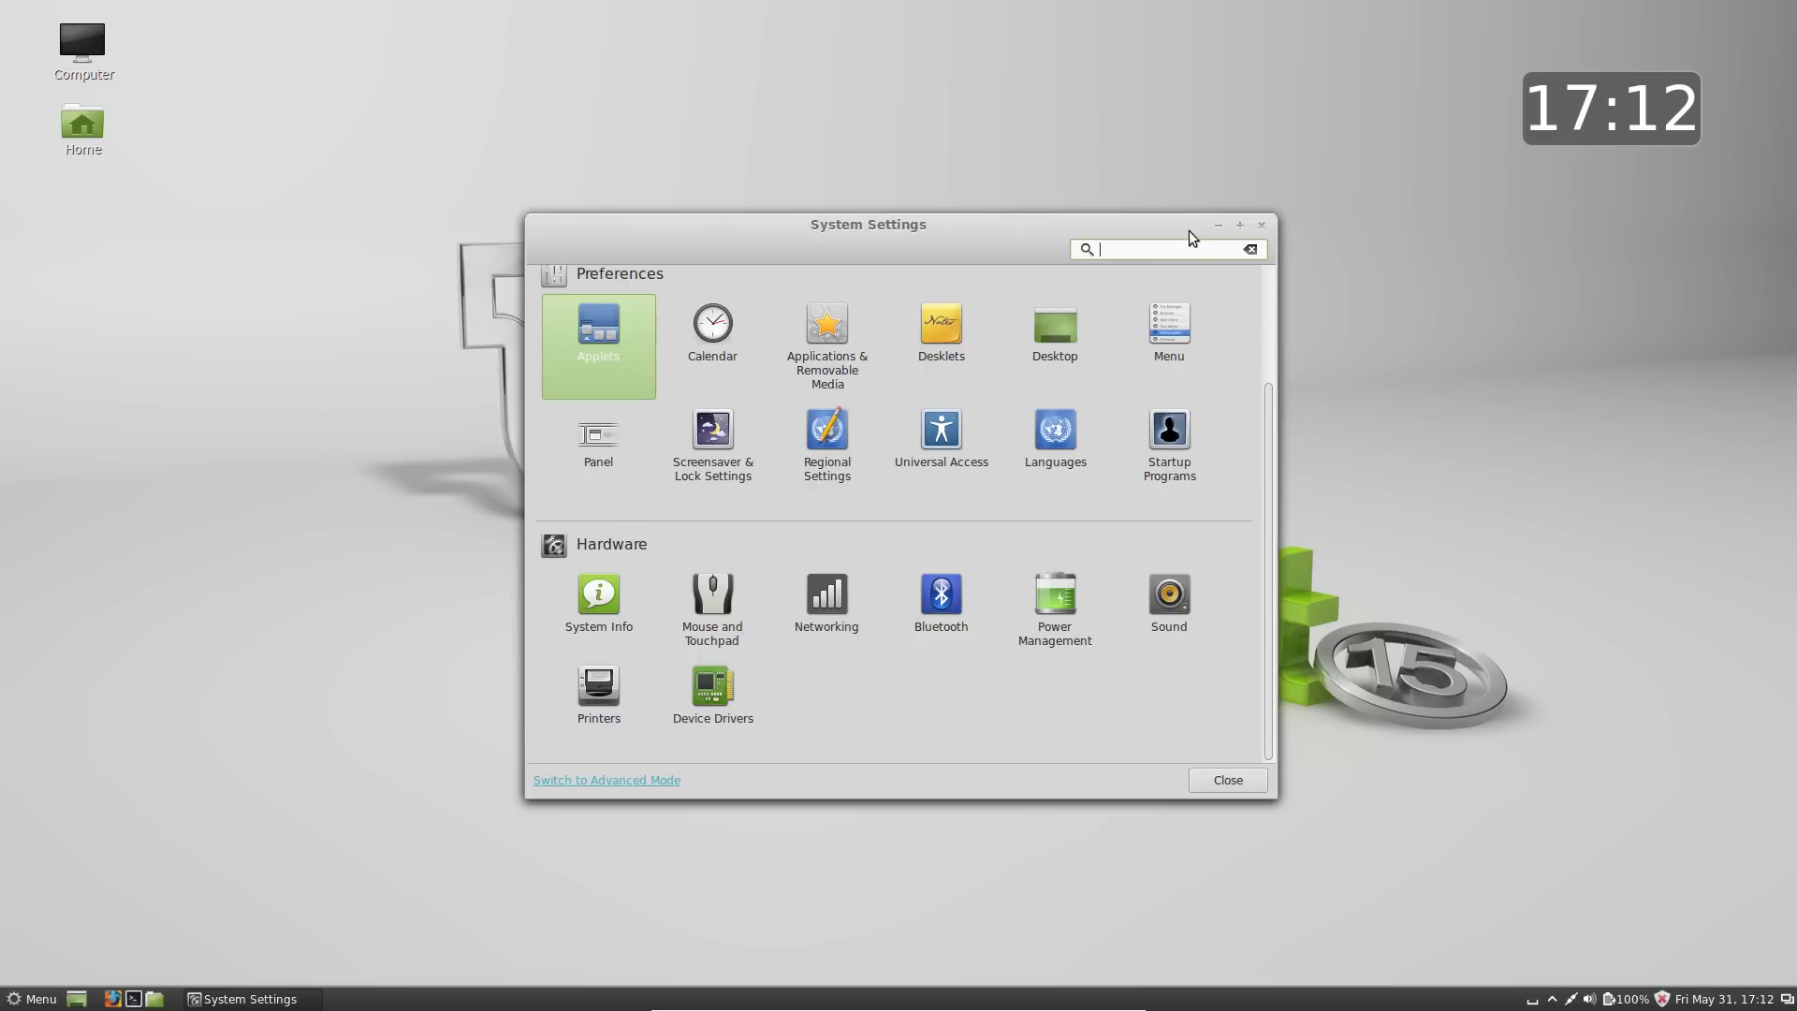
{"action": "scroll", "coordinate": [655, 374], "scroll_direction": "up", "scroll_amount": 3}
{"action": "left_click", "coordinate": [573, 351]}
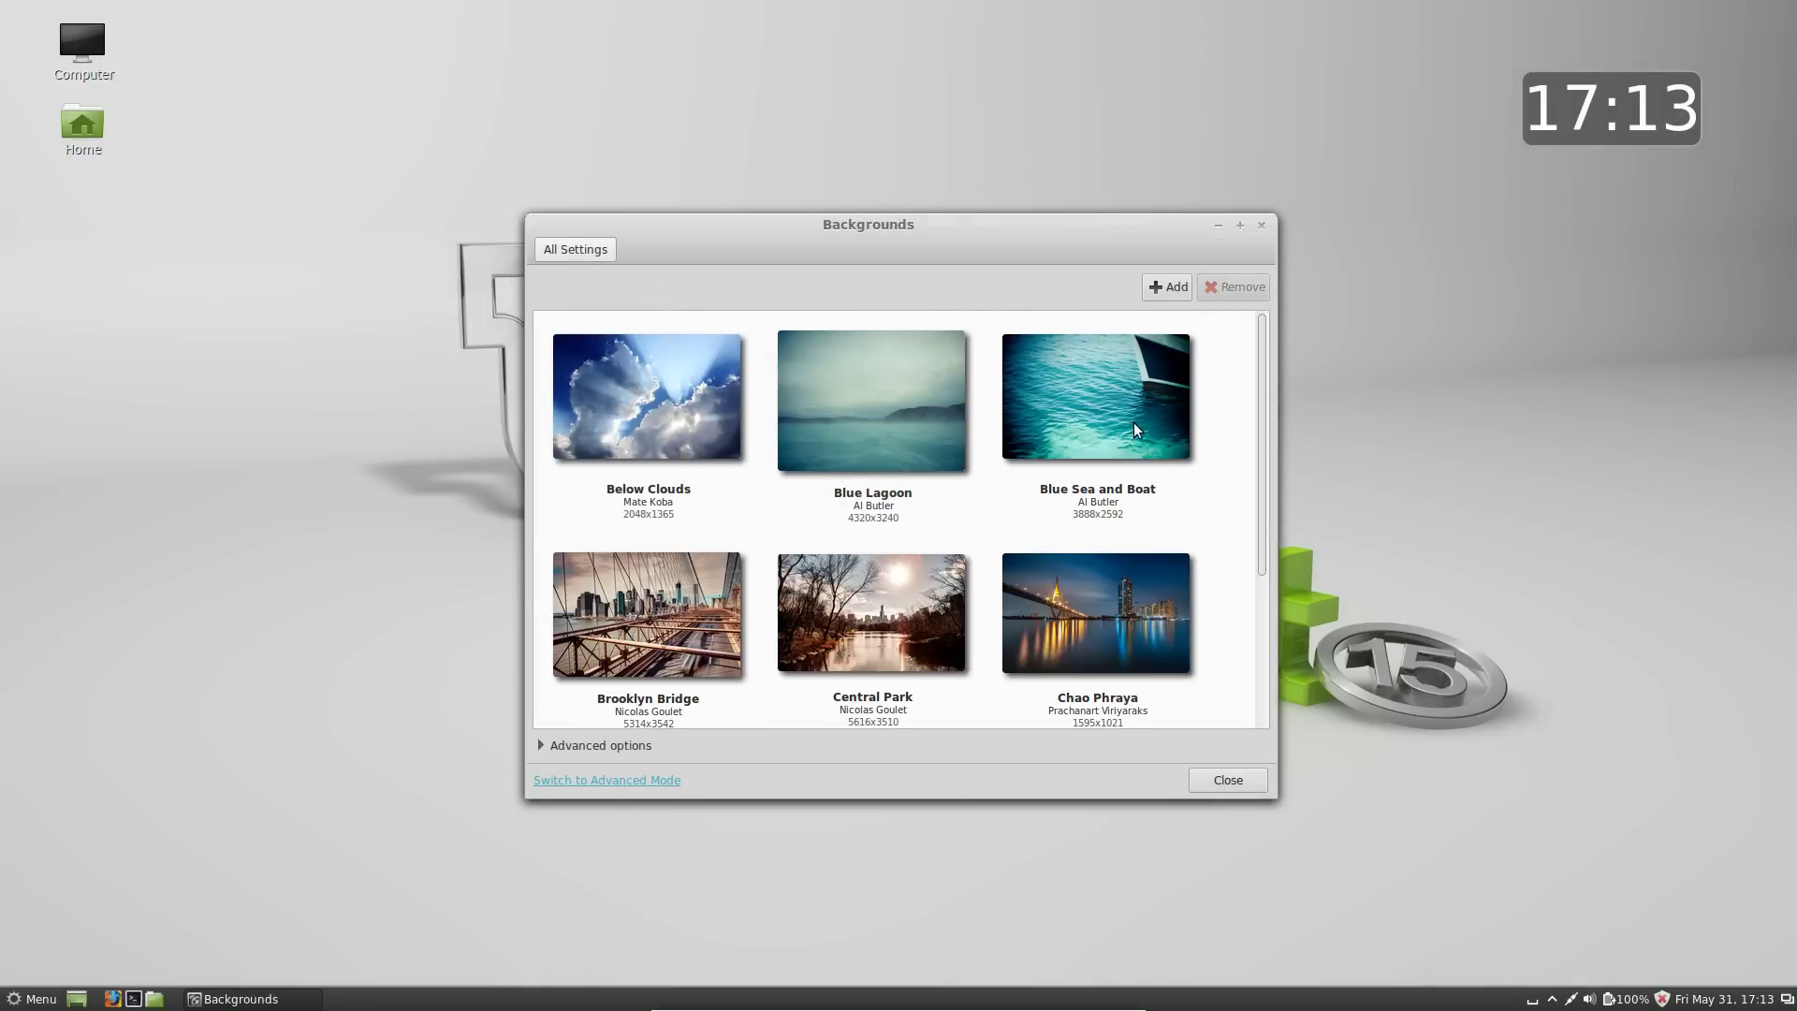
{"action": "scroll", "coordinate": [1133, 423], "scroll_direction": "down", "scroll_amount": 6}
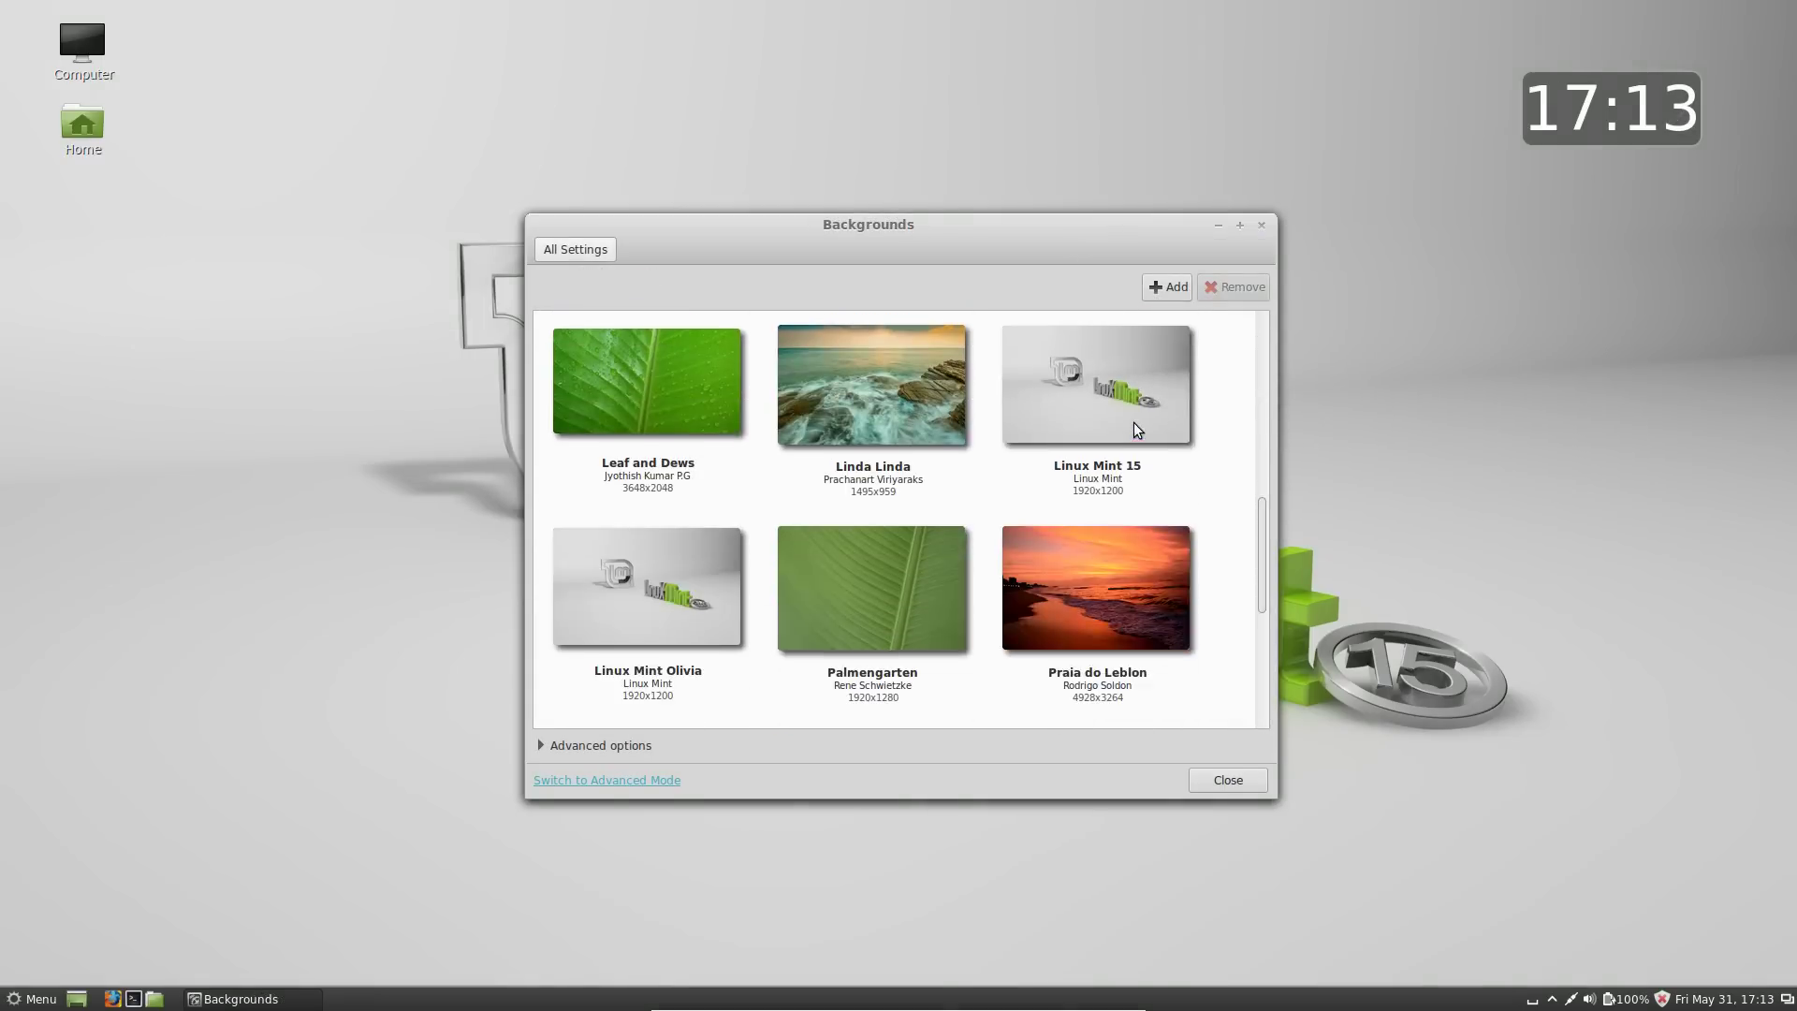
{"action": "scroll", "coordinate": [1135, 429], "scroll_direction": "down", "scroll_amount": 2}
{"action": "scroll", "coordinate": [1135, 431], "scroll_direction": "up", "scroll_amount": 8}
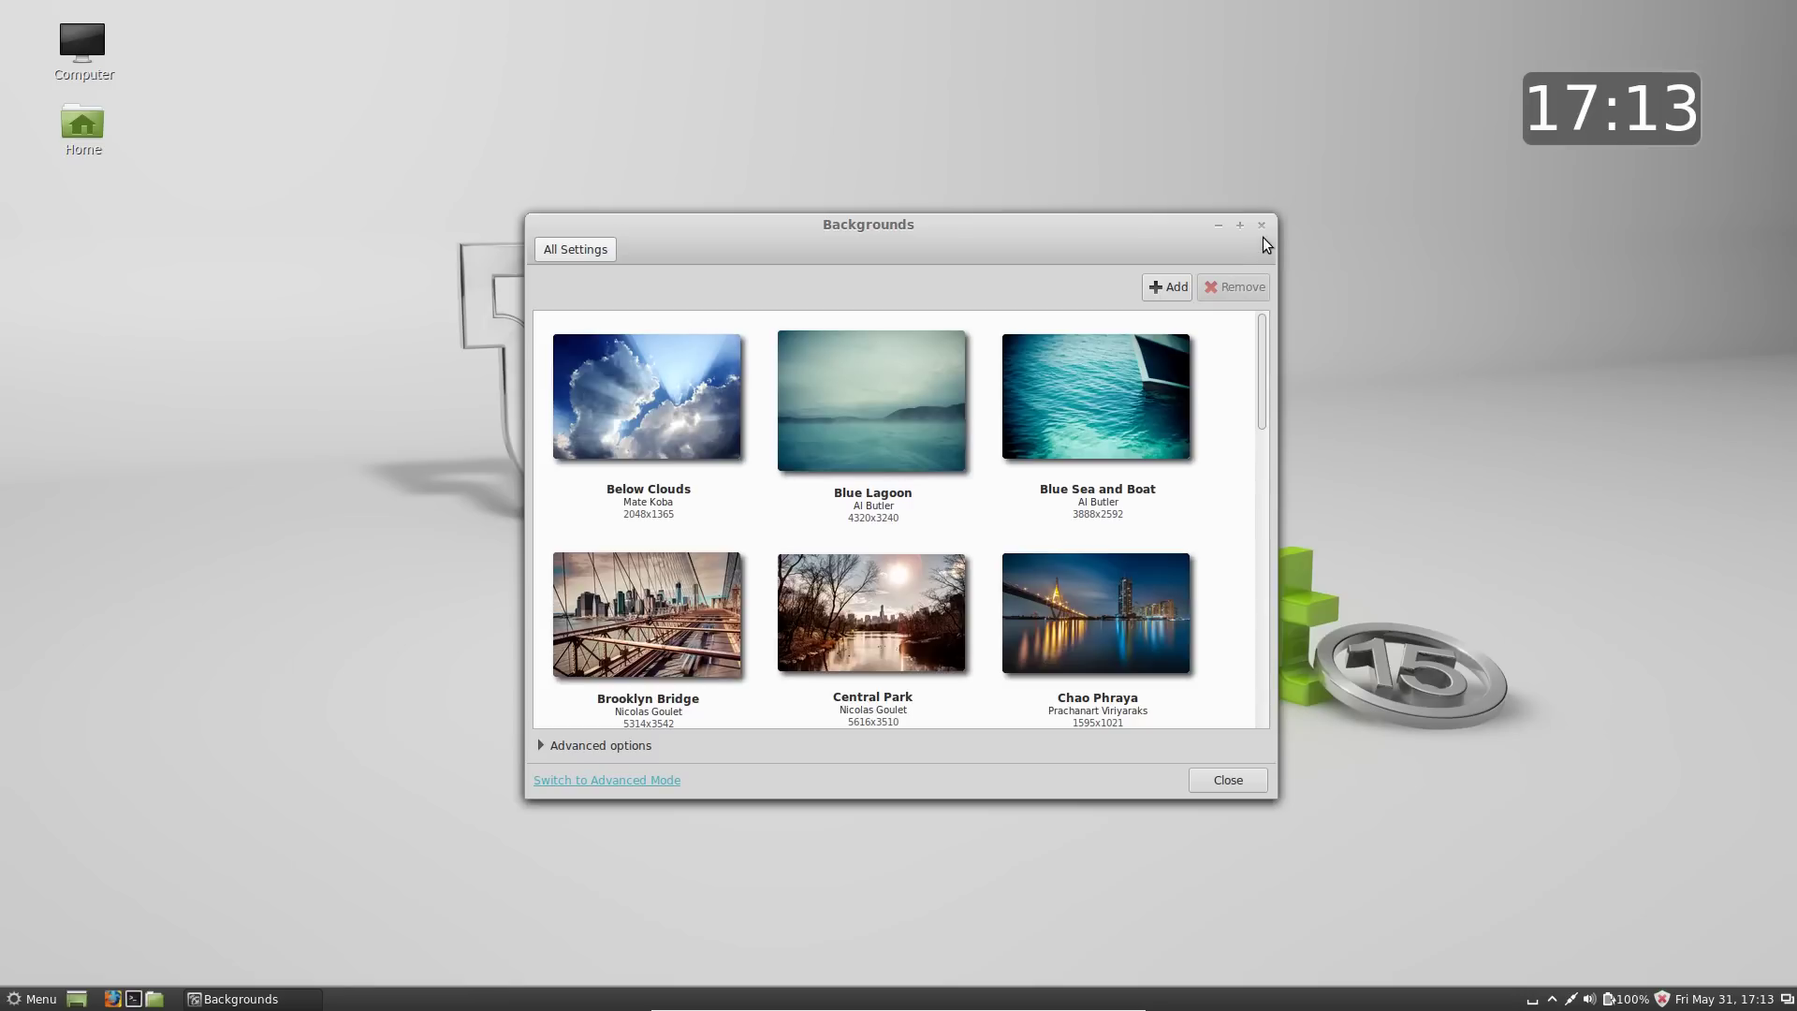
{"action": "left_click", "coordinate": [1262, 225]}
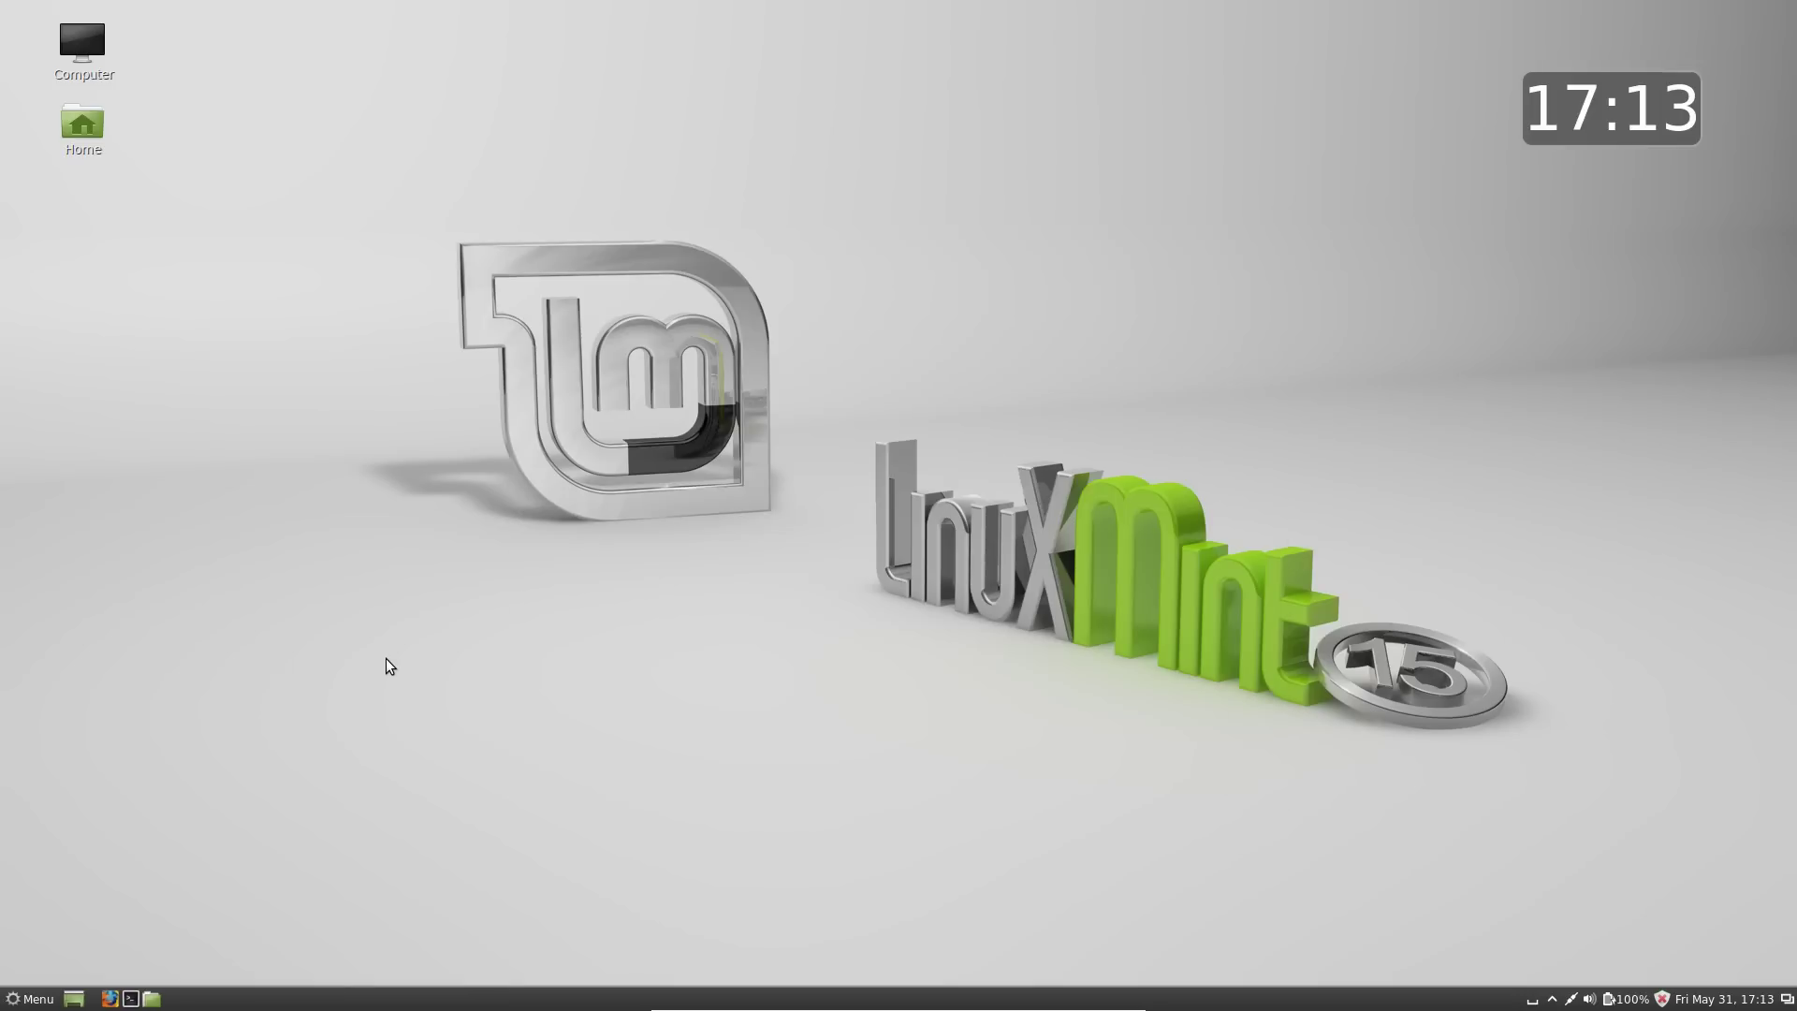
Step: Open the Home folder in Nemo, reposition the window and browse its menu bar
{"action": "left_click", "coordinate": [156, 998]}
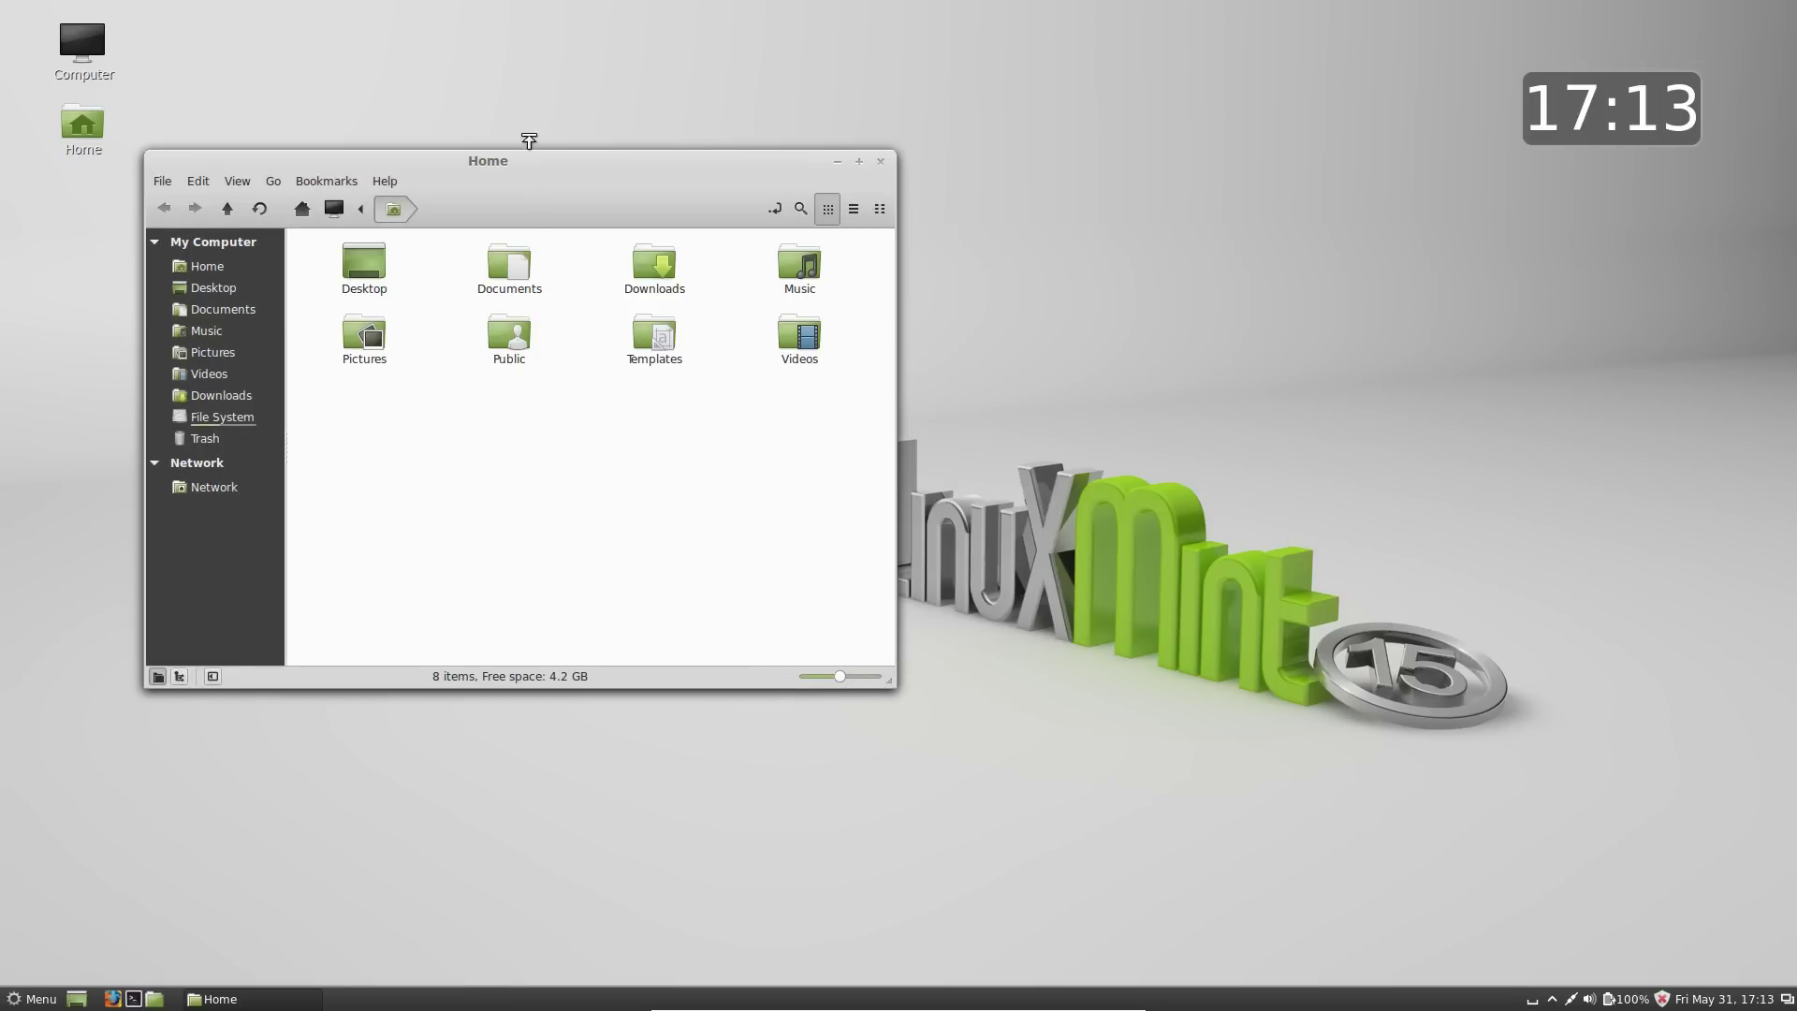
{"action": "left_click_drag", "start_coordinate": [511, 159], "coordinate": [540, 172]}
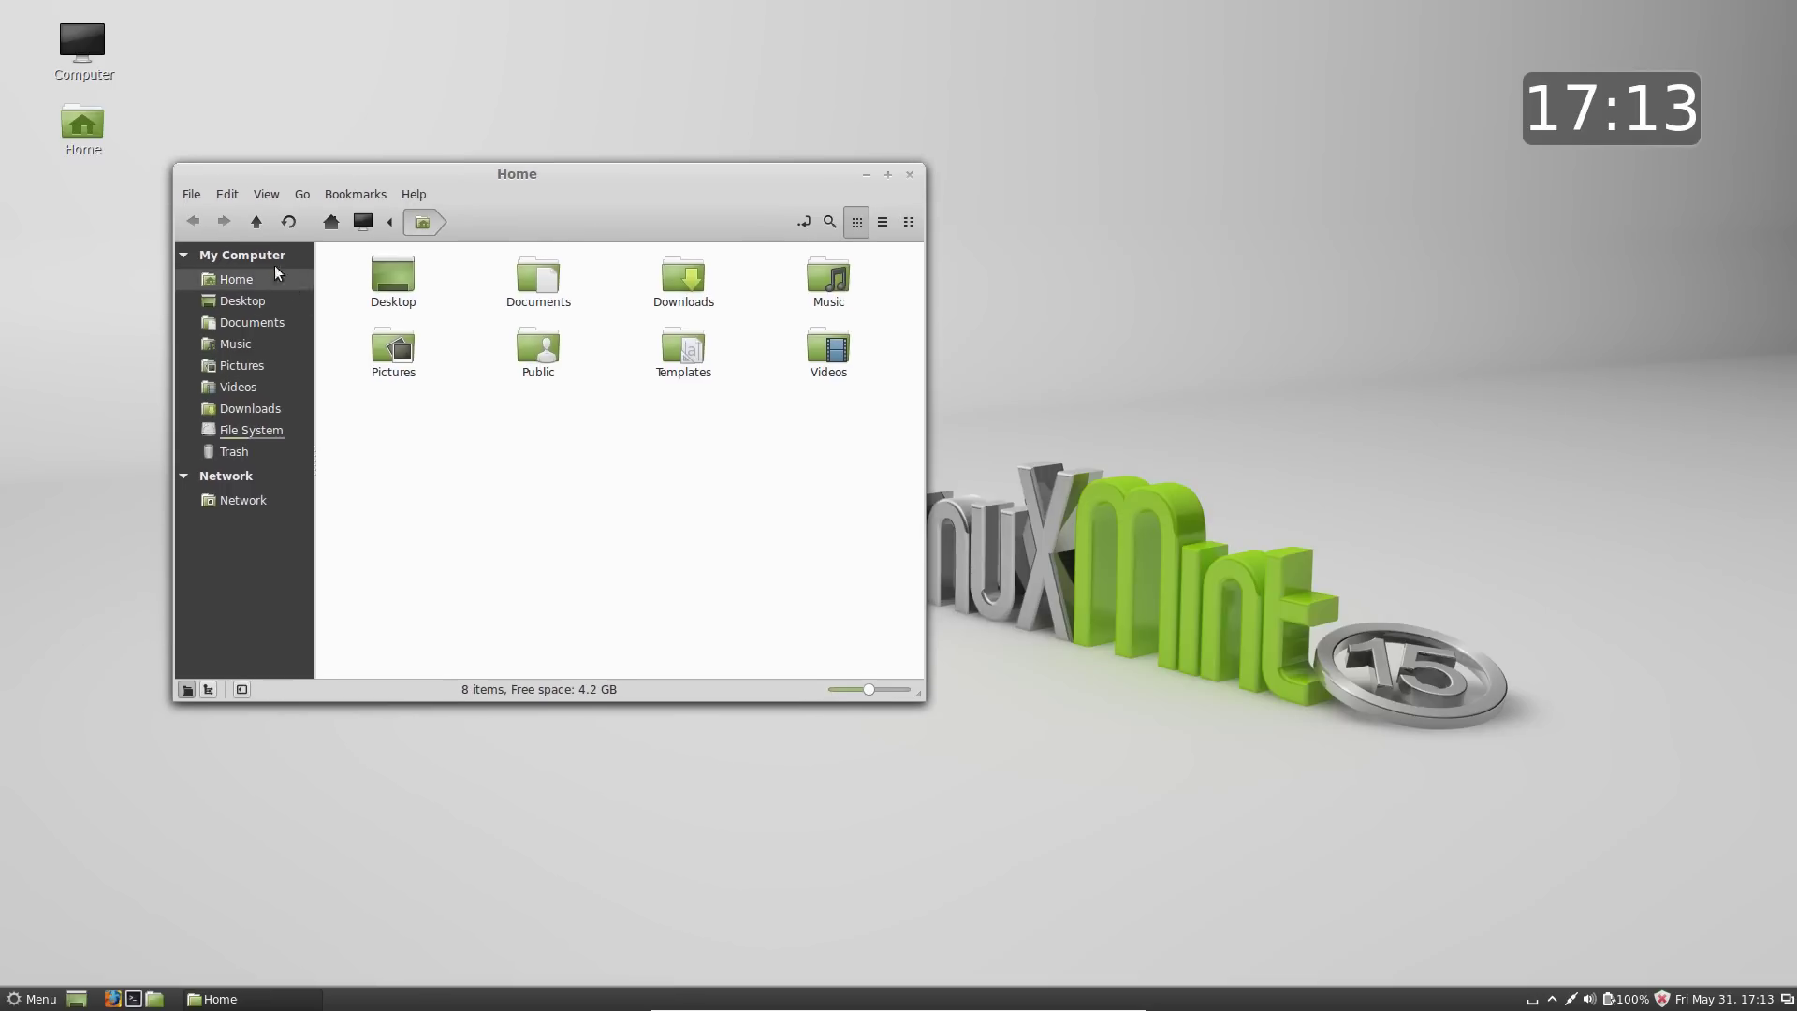
{"action": "left_click", "coordinate": [192, 193]}
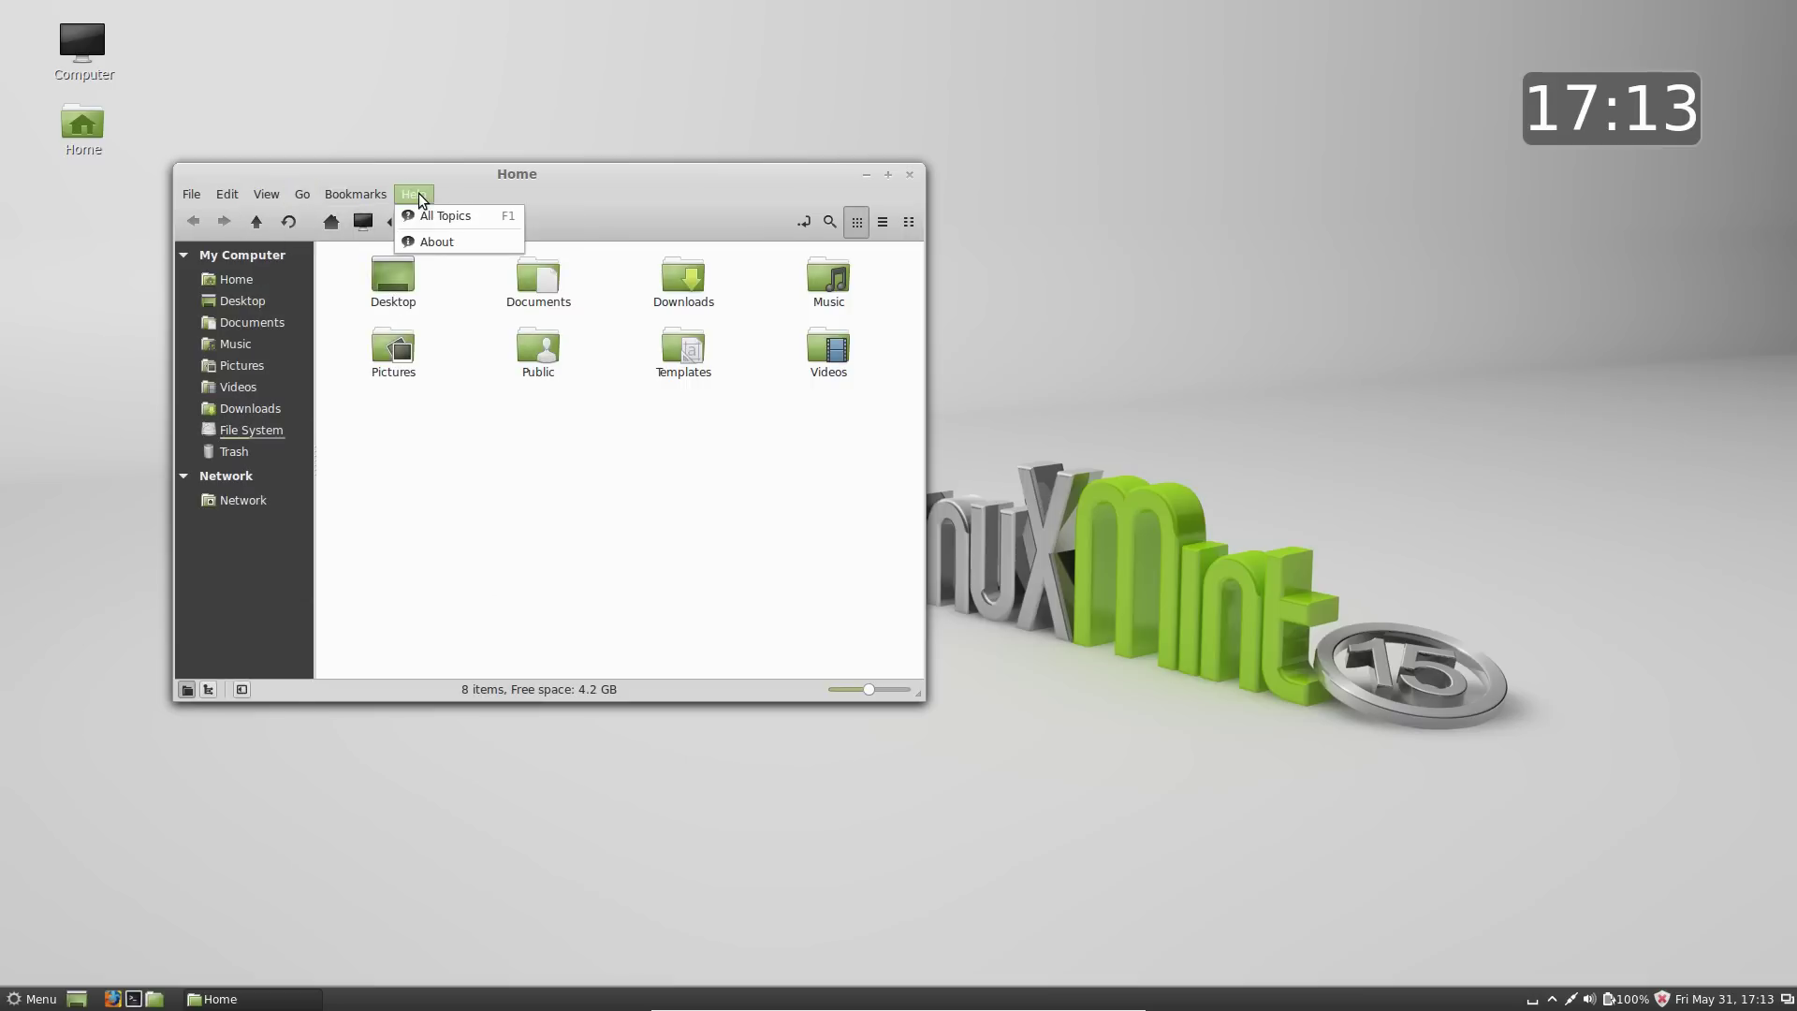
{"action": "mouse_move", "coordinate": [312, 192]}
{"action": "left_click_drag", "start_coordinate": [578, 185], "coordinate": [659, 199]}
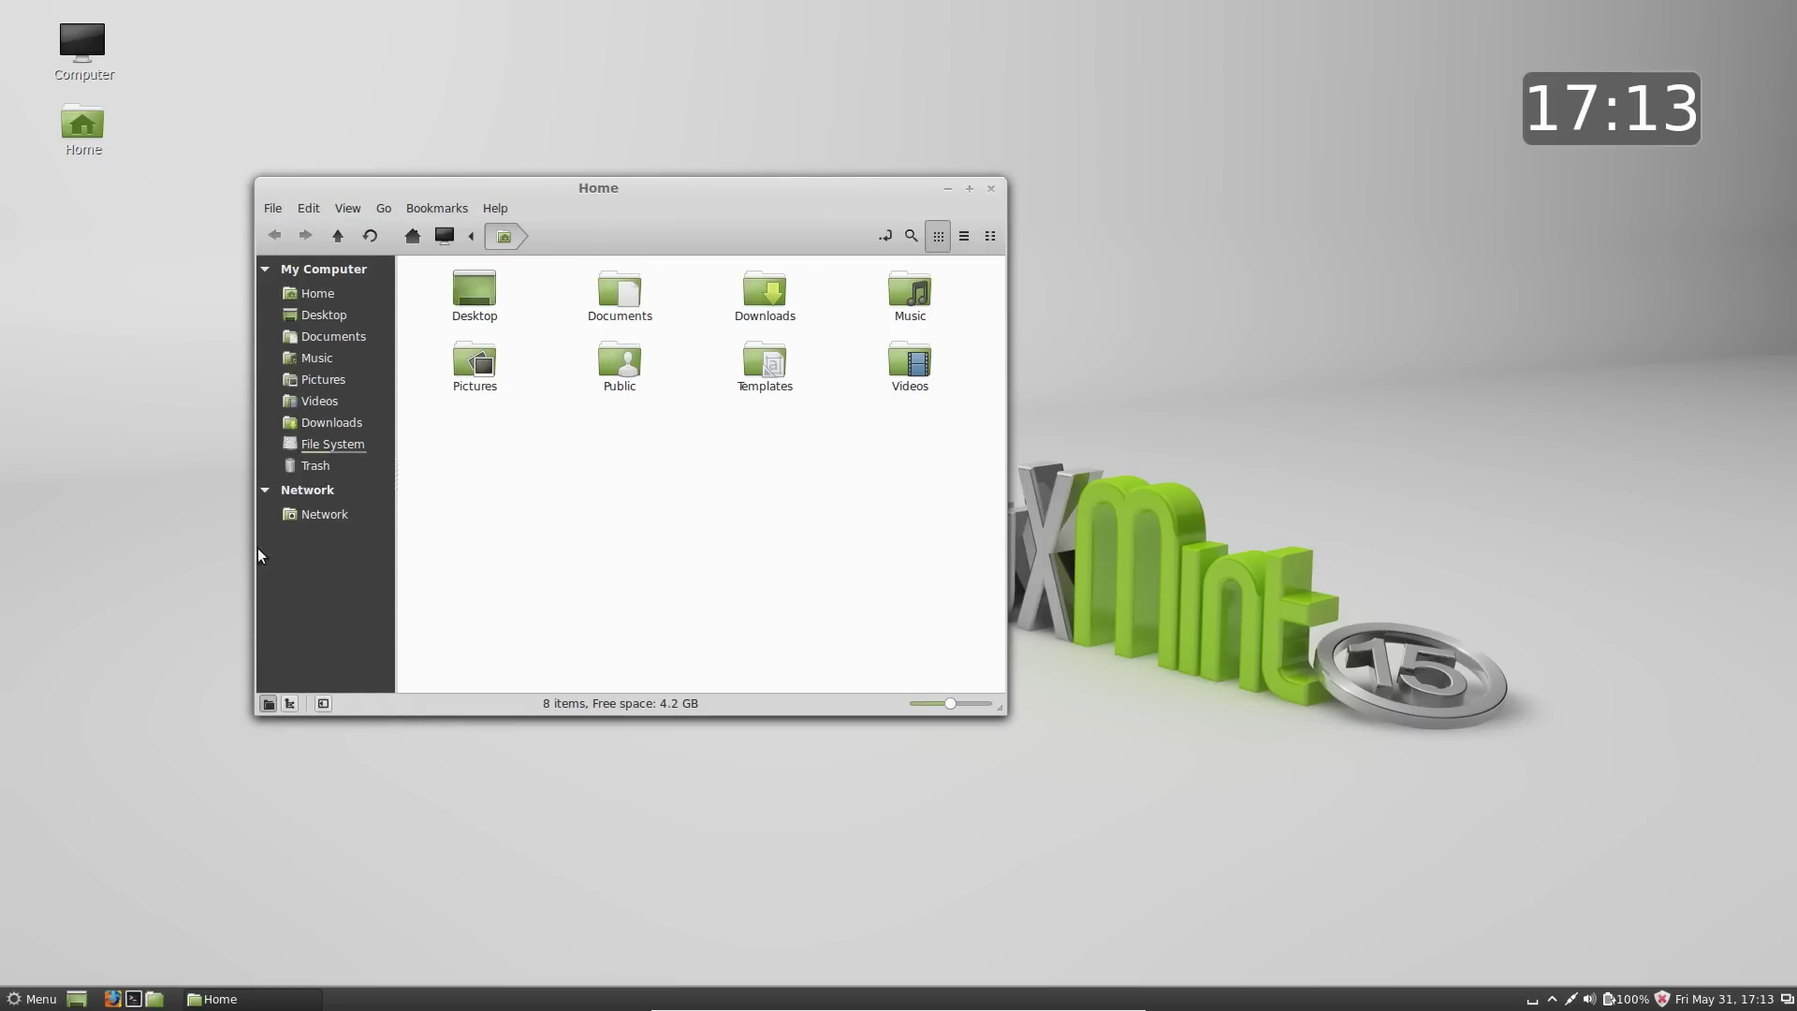
Step: Switch the sidebar to a folder tree, expand and collapse Home, then restore the places list
{"action": "left_click", "coordinate": [289, 705]}
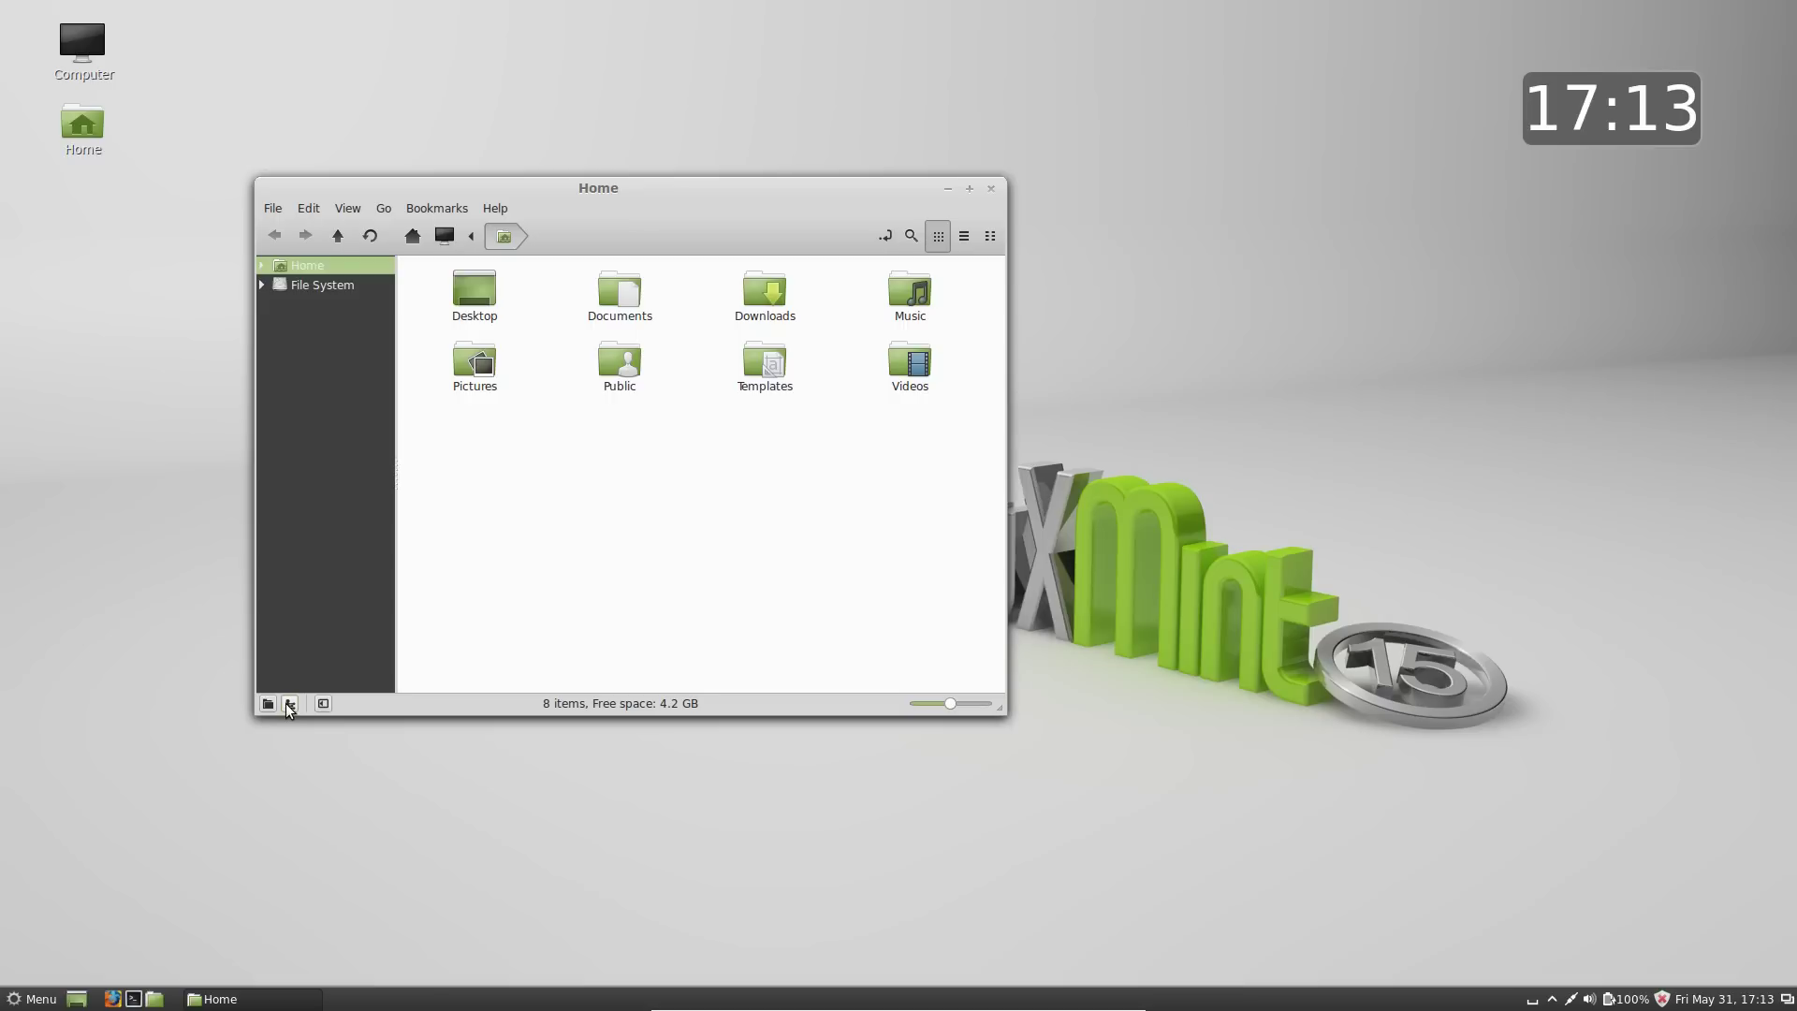
{"action": "left_click", "coordinate": [262, 265]}
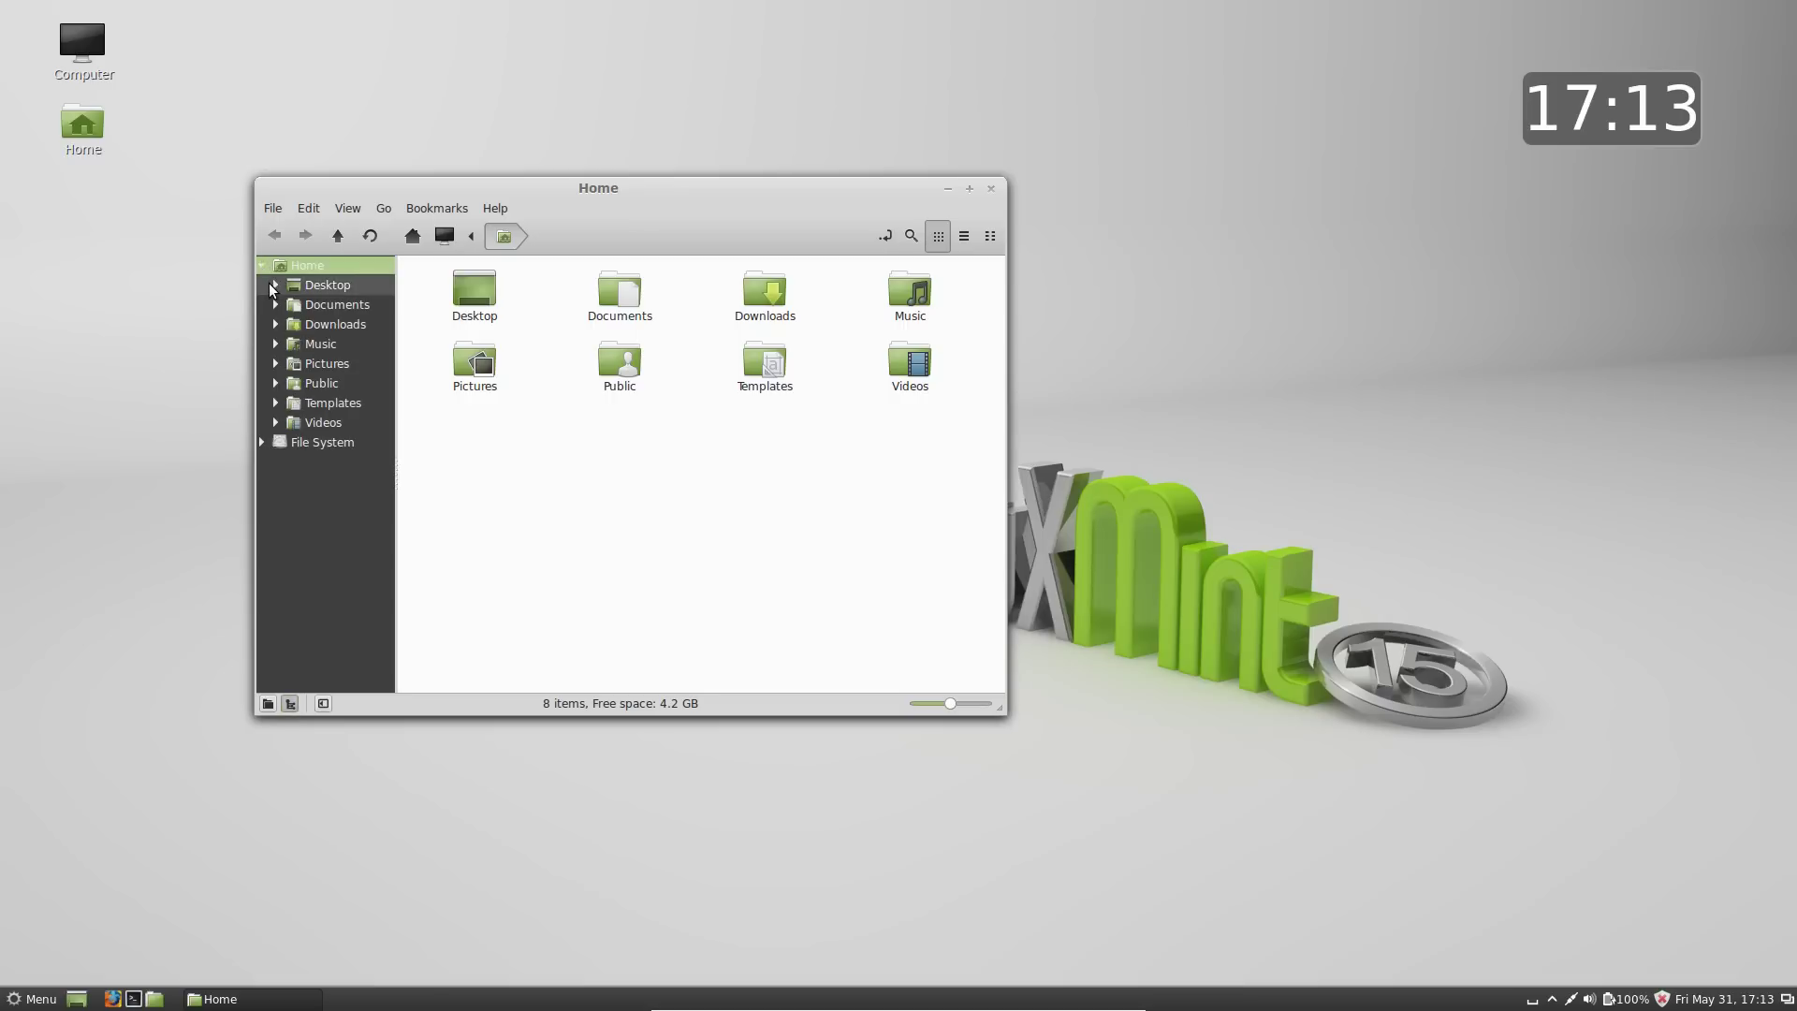
{"action": "left_click", "coordinate": [262, 265]}
{"action": "left_click", "coordinate": [268, 704]}
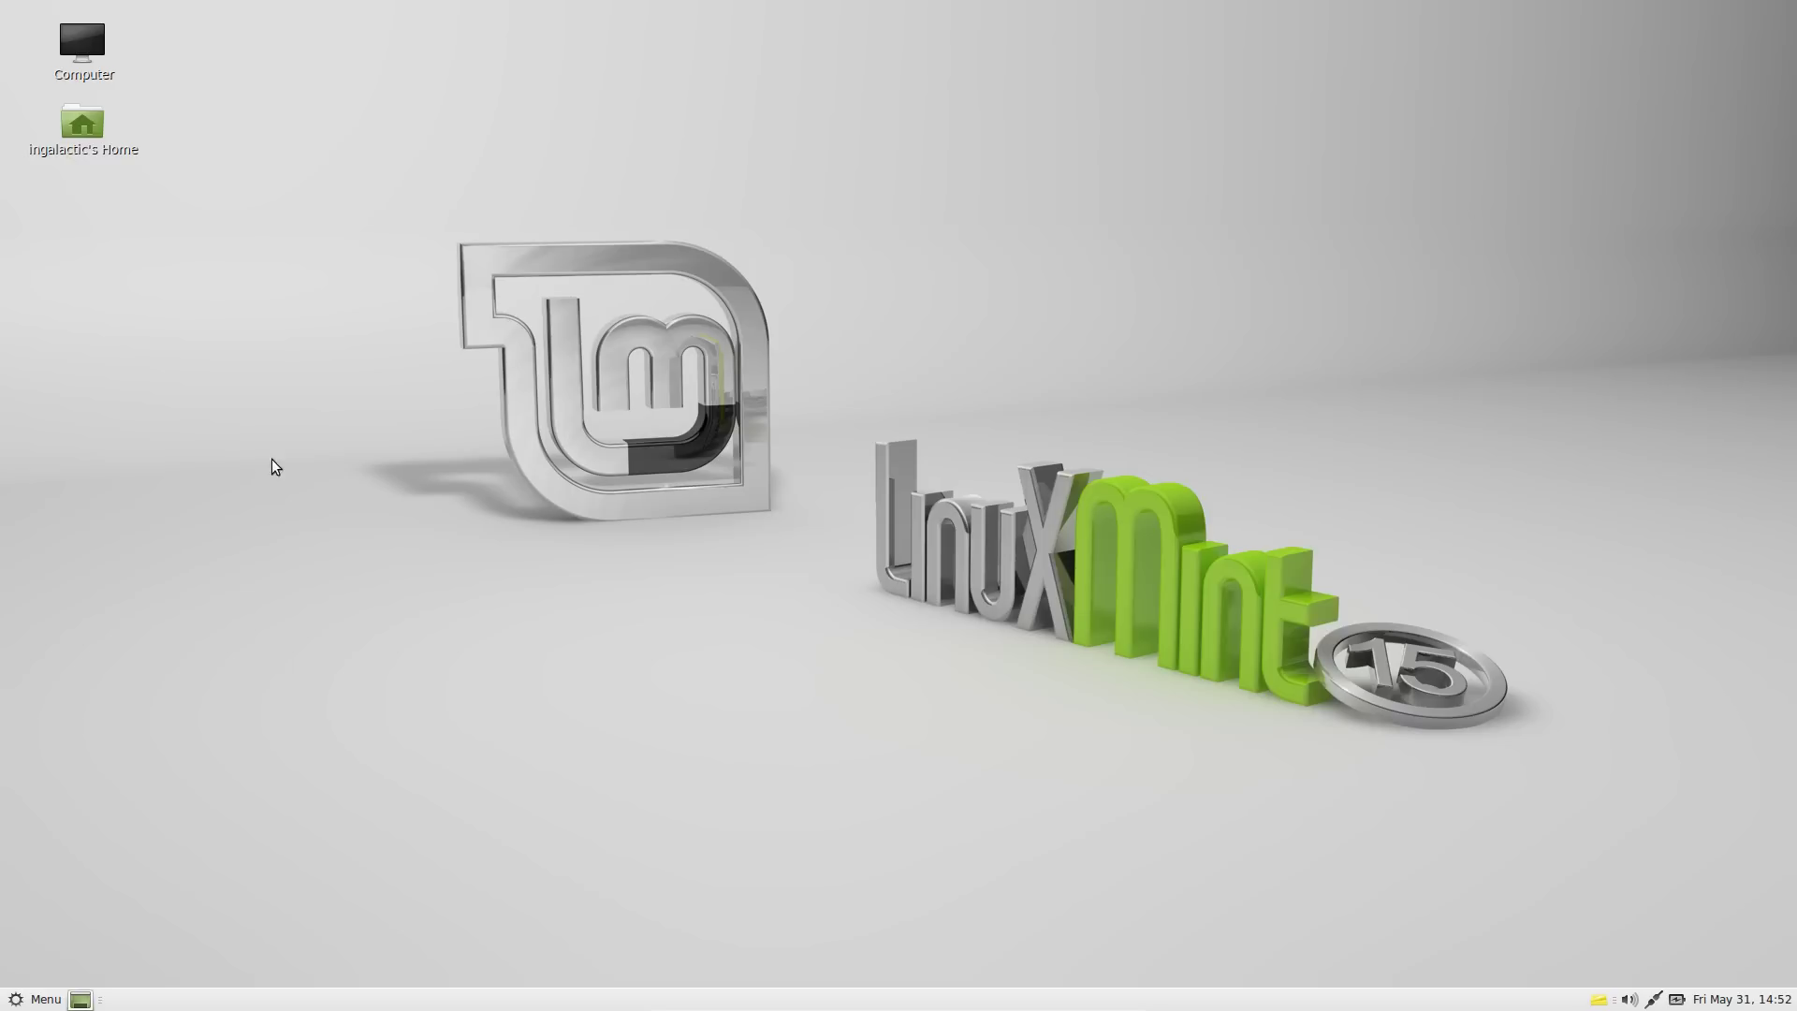
Step: Open the home folder and the Control Centre, moving both windows up and left
{"action": "double_click", "coordinate": [94, 129]}
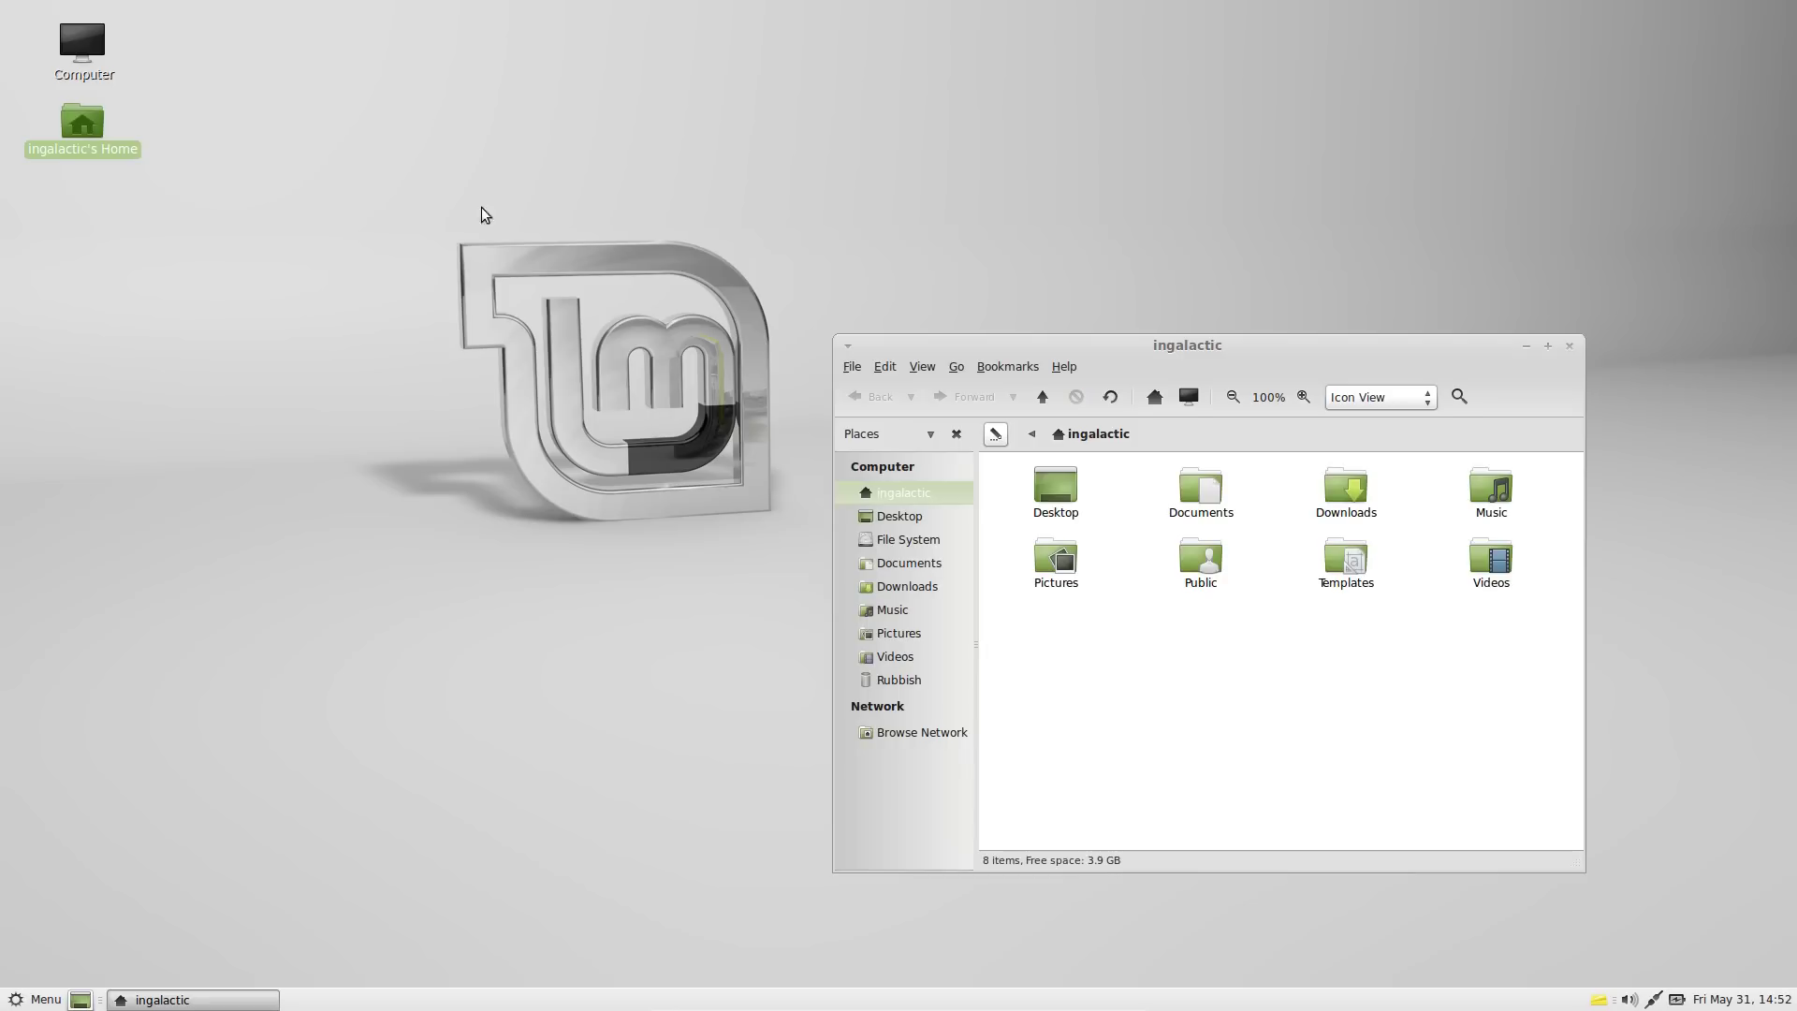
{"action": "left_click_drag", "start_coordinate": [921, 340], "coordinate": [745, 262]}
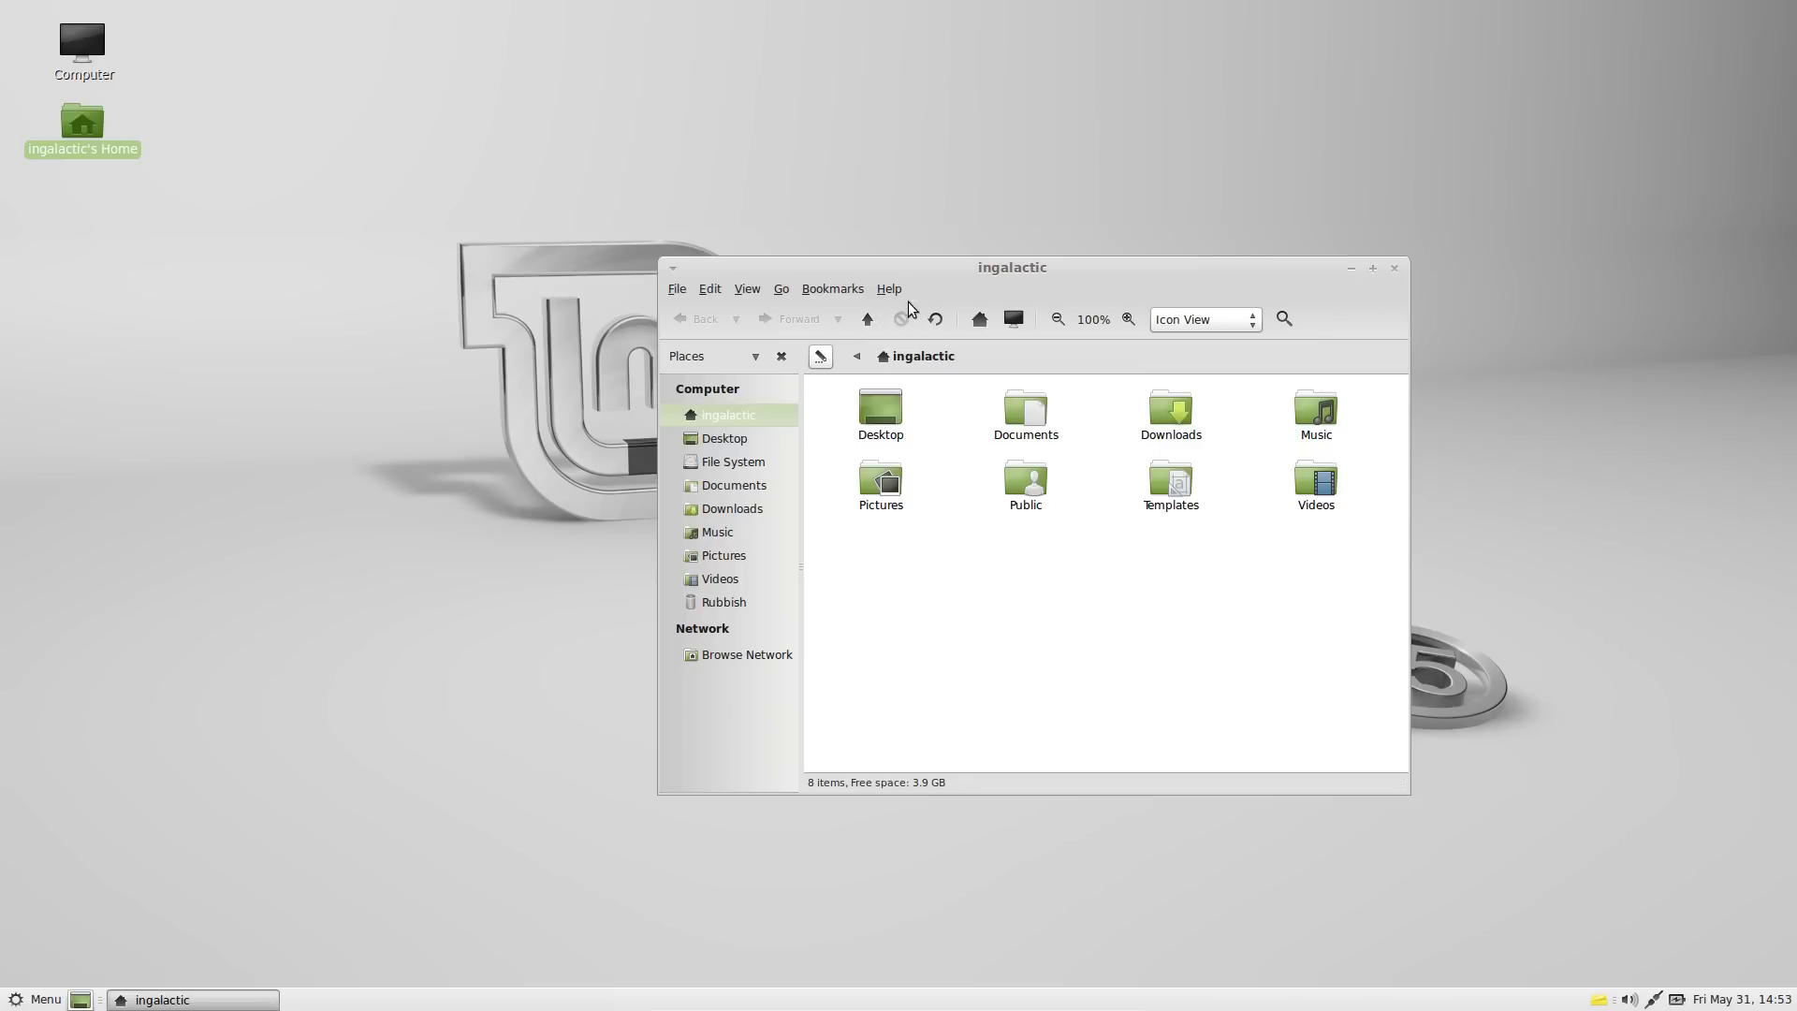
{"action": "left_click", "coordinate": [41, 999]}
{"action": "left_click", "coordinate": [71, 847]}
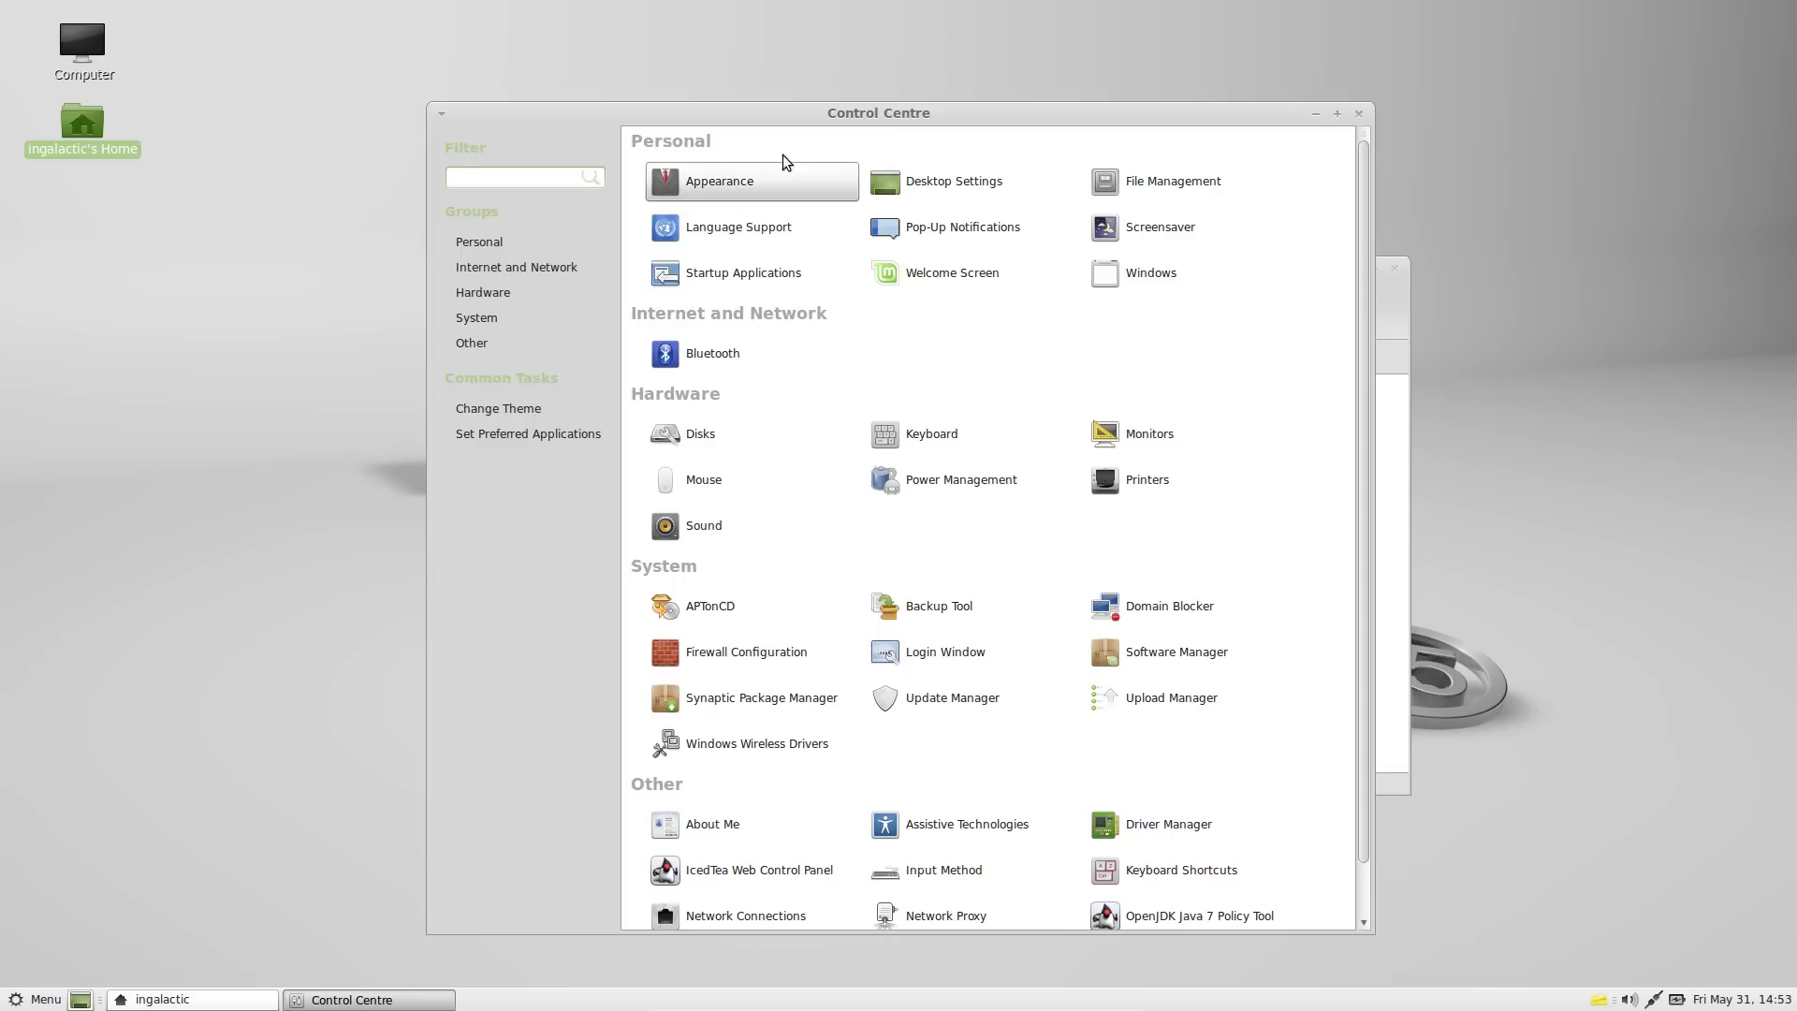
{"action": "left_click_drag", "start_coordinate": [770, 115], "coordinate": [540, 79]}
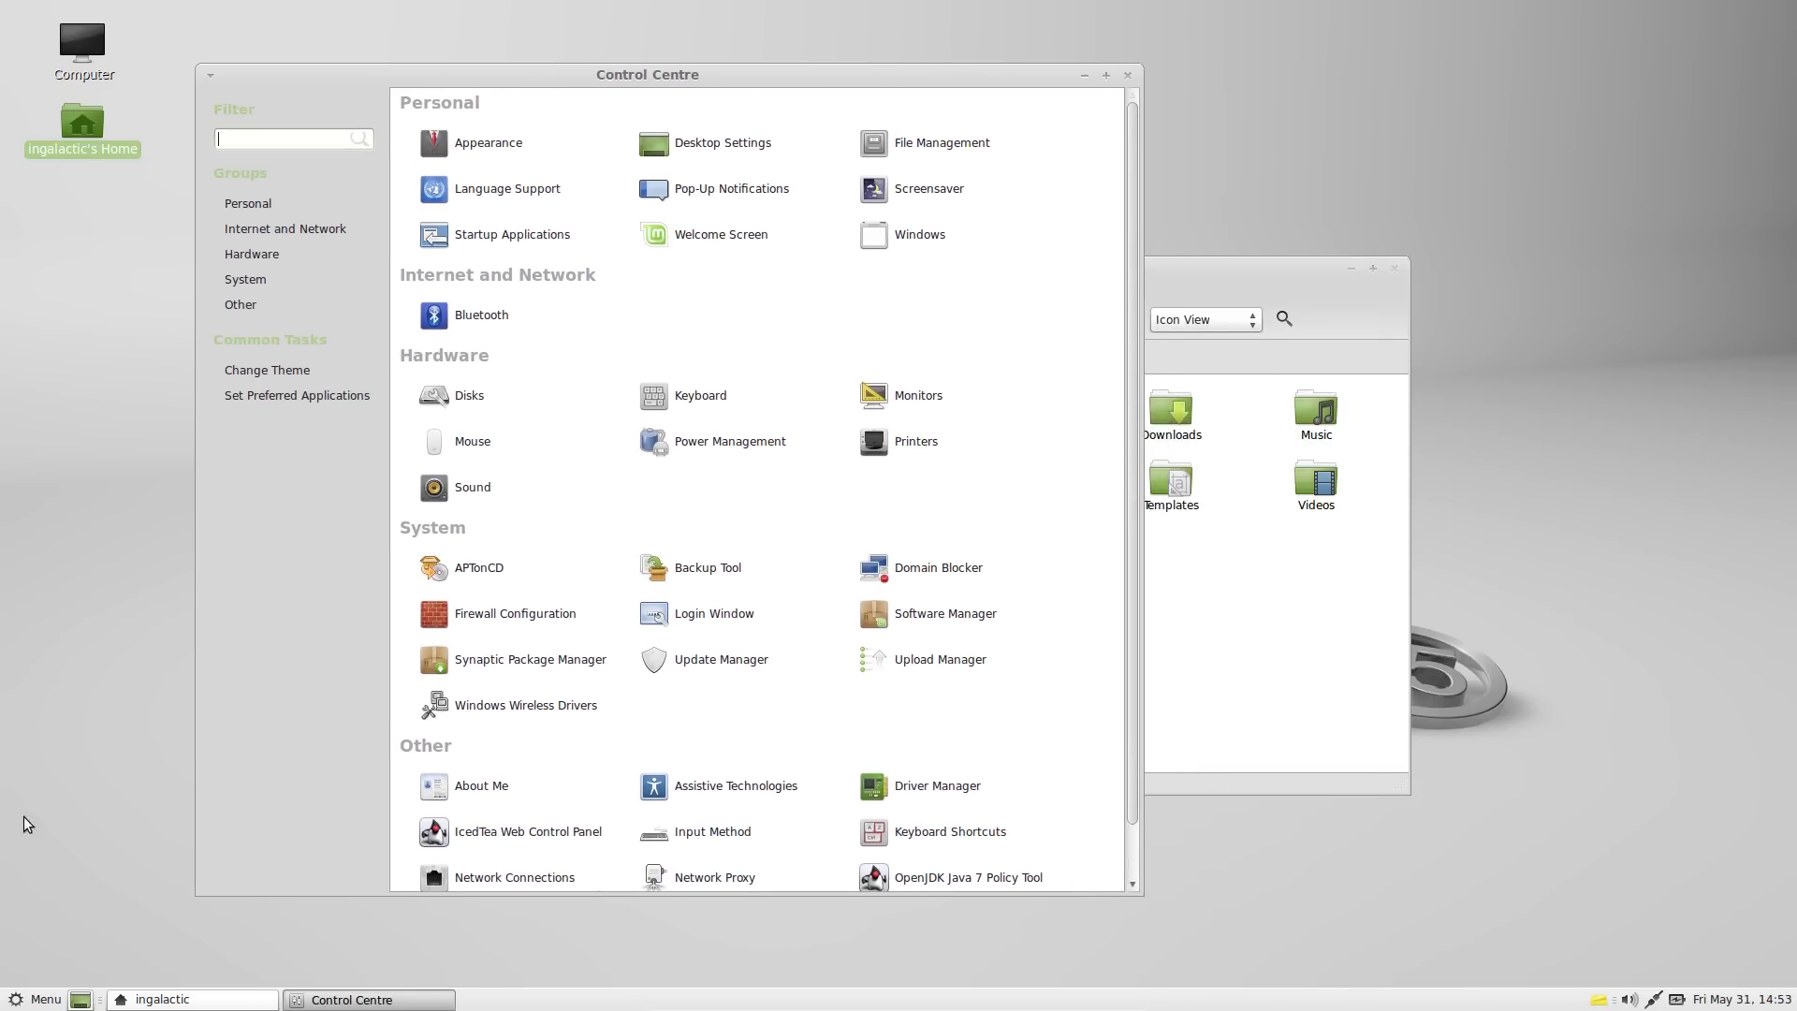
Step: Launch a terminal and close it, then close the home folder window
{"action": "left_click", "coordinate": [42, 998]}
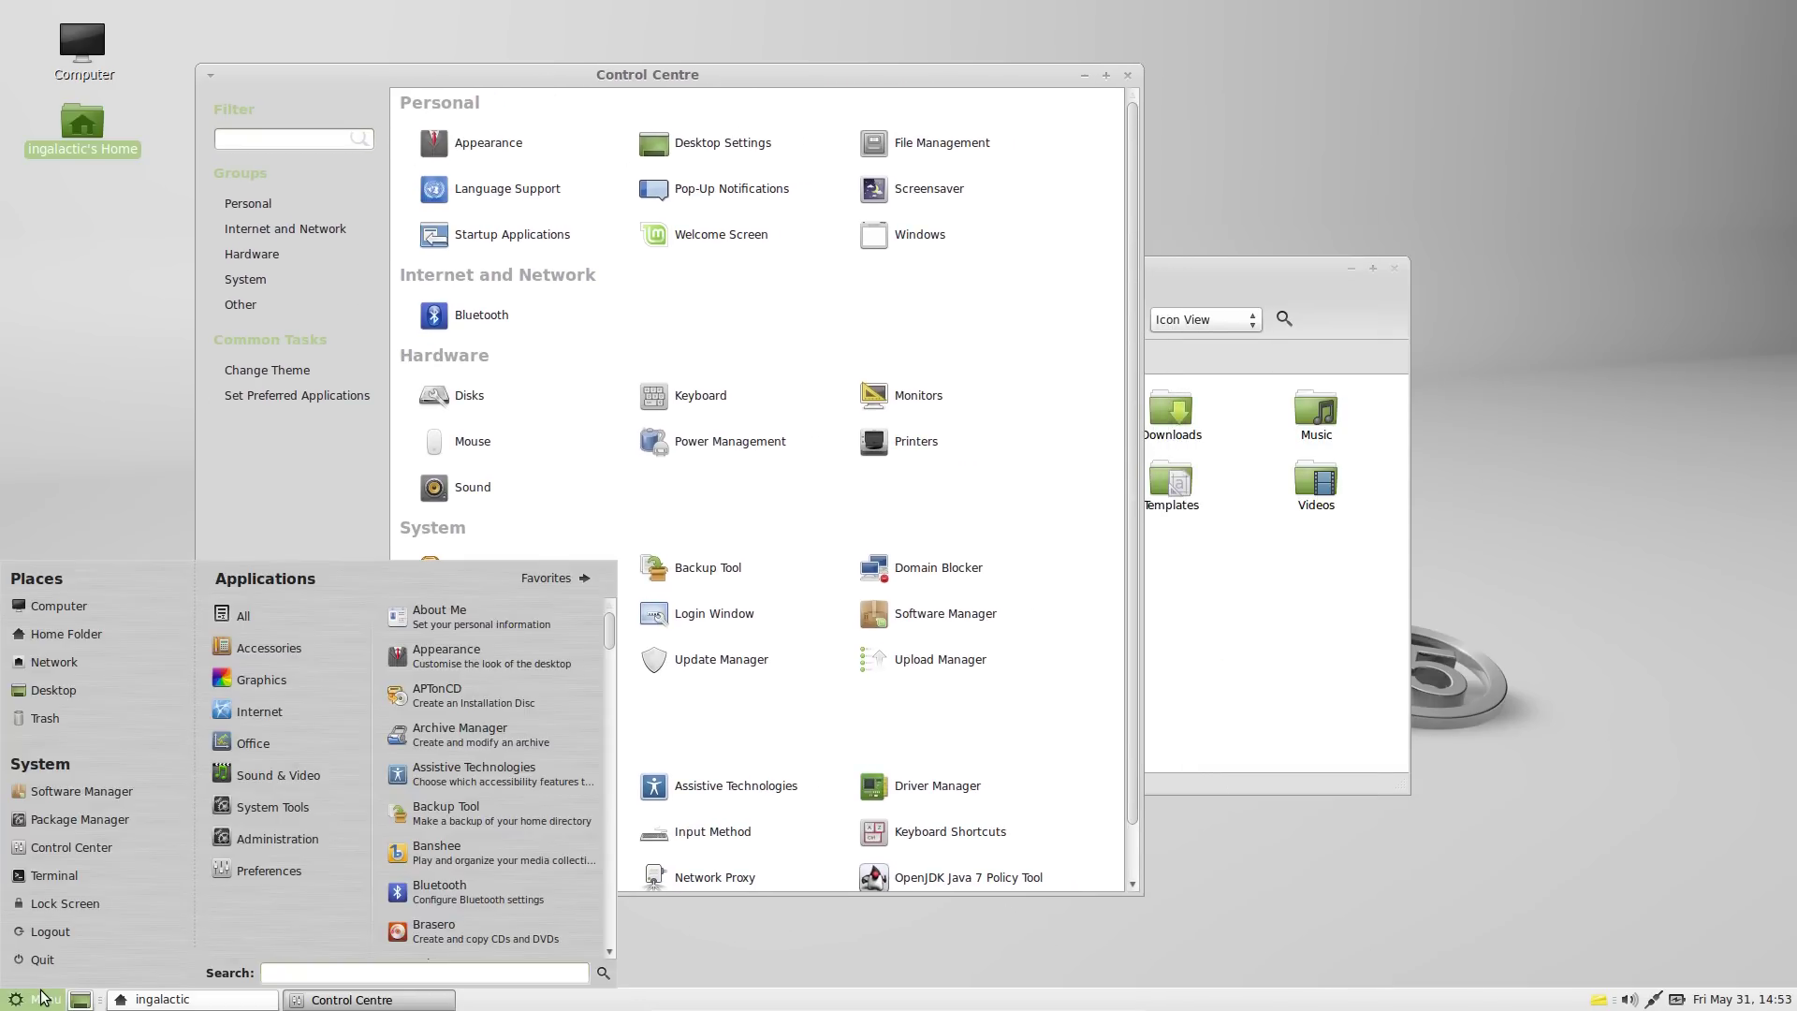
{"action": "left_click", "coordinate": [70, 873]}
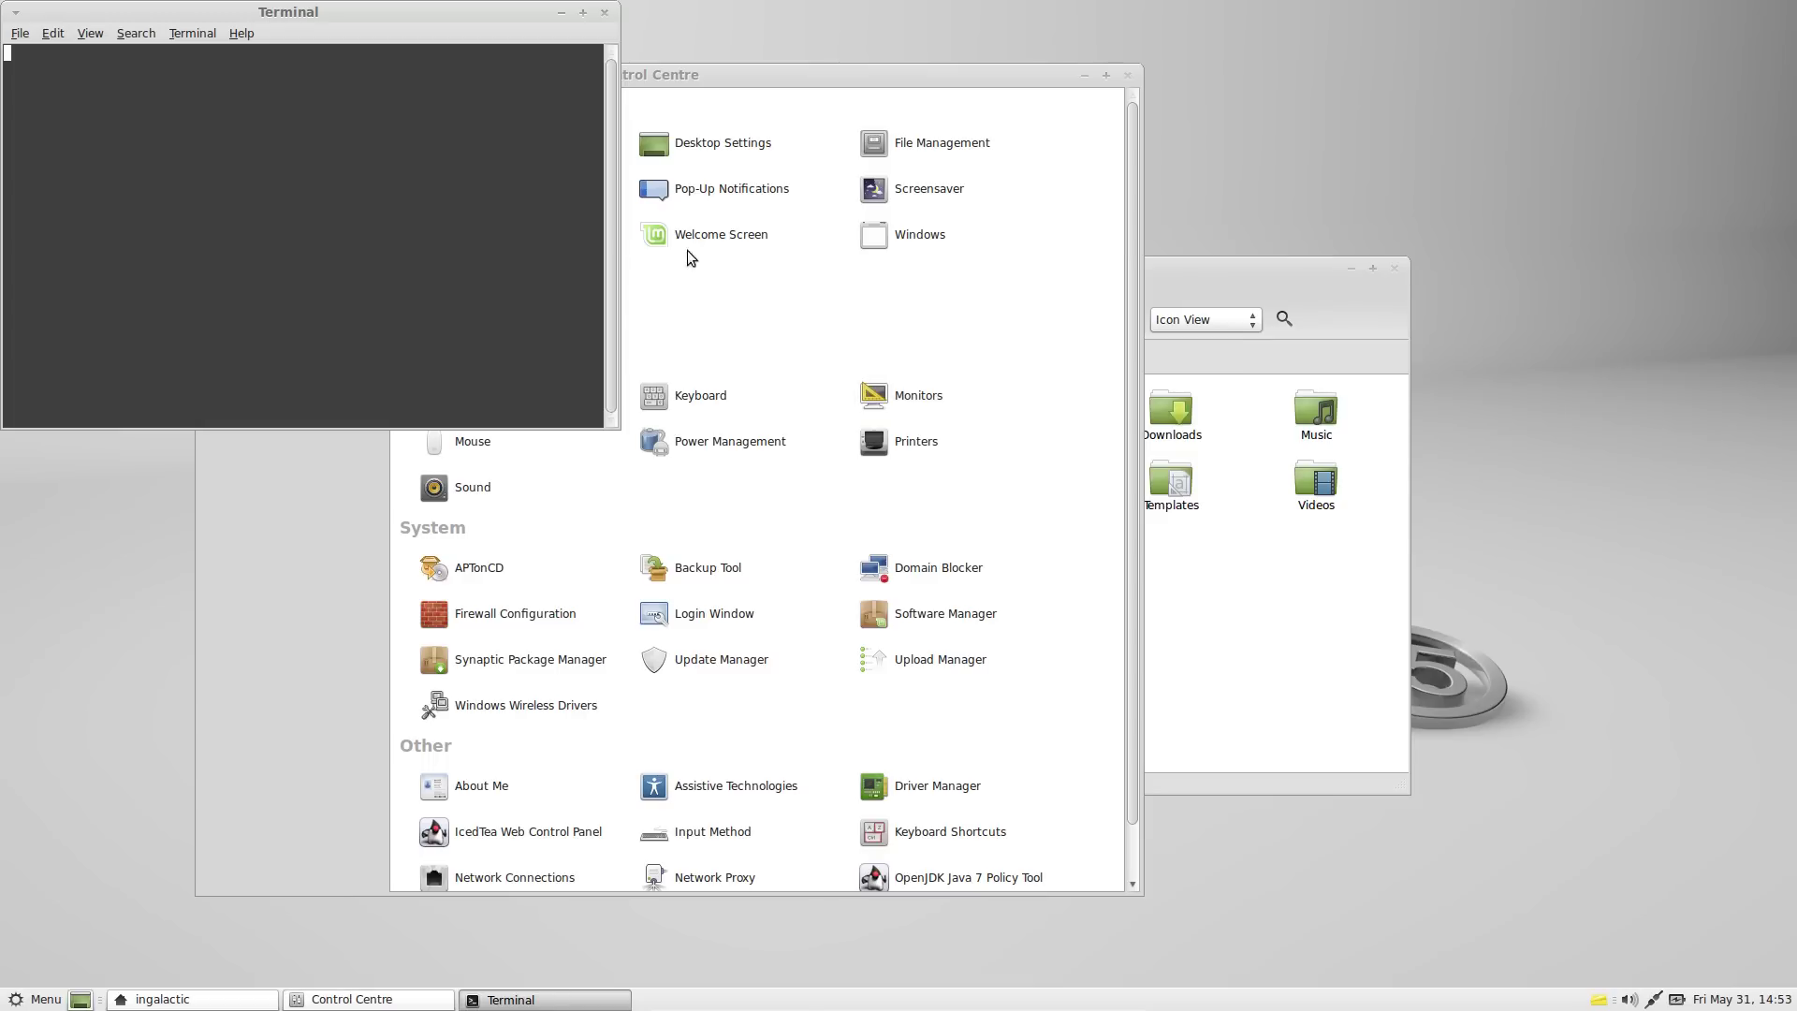
{"action": "key", "text": "ctrl+d"}
{"action": "left_click", "coordinate": [1187, 277]}
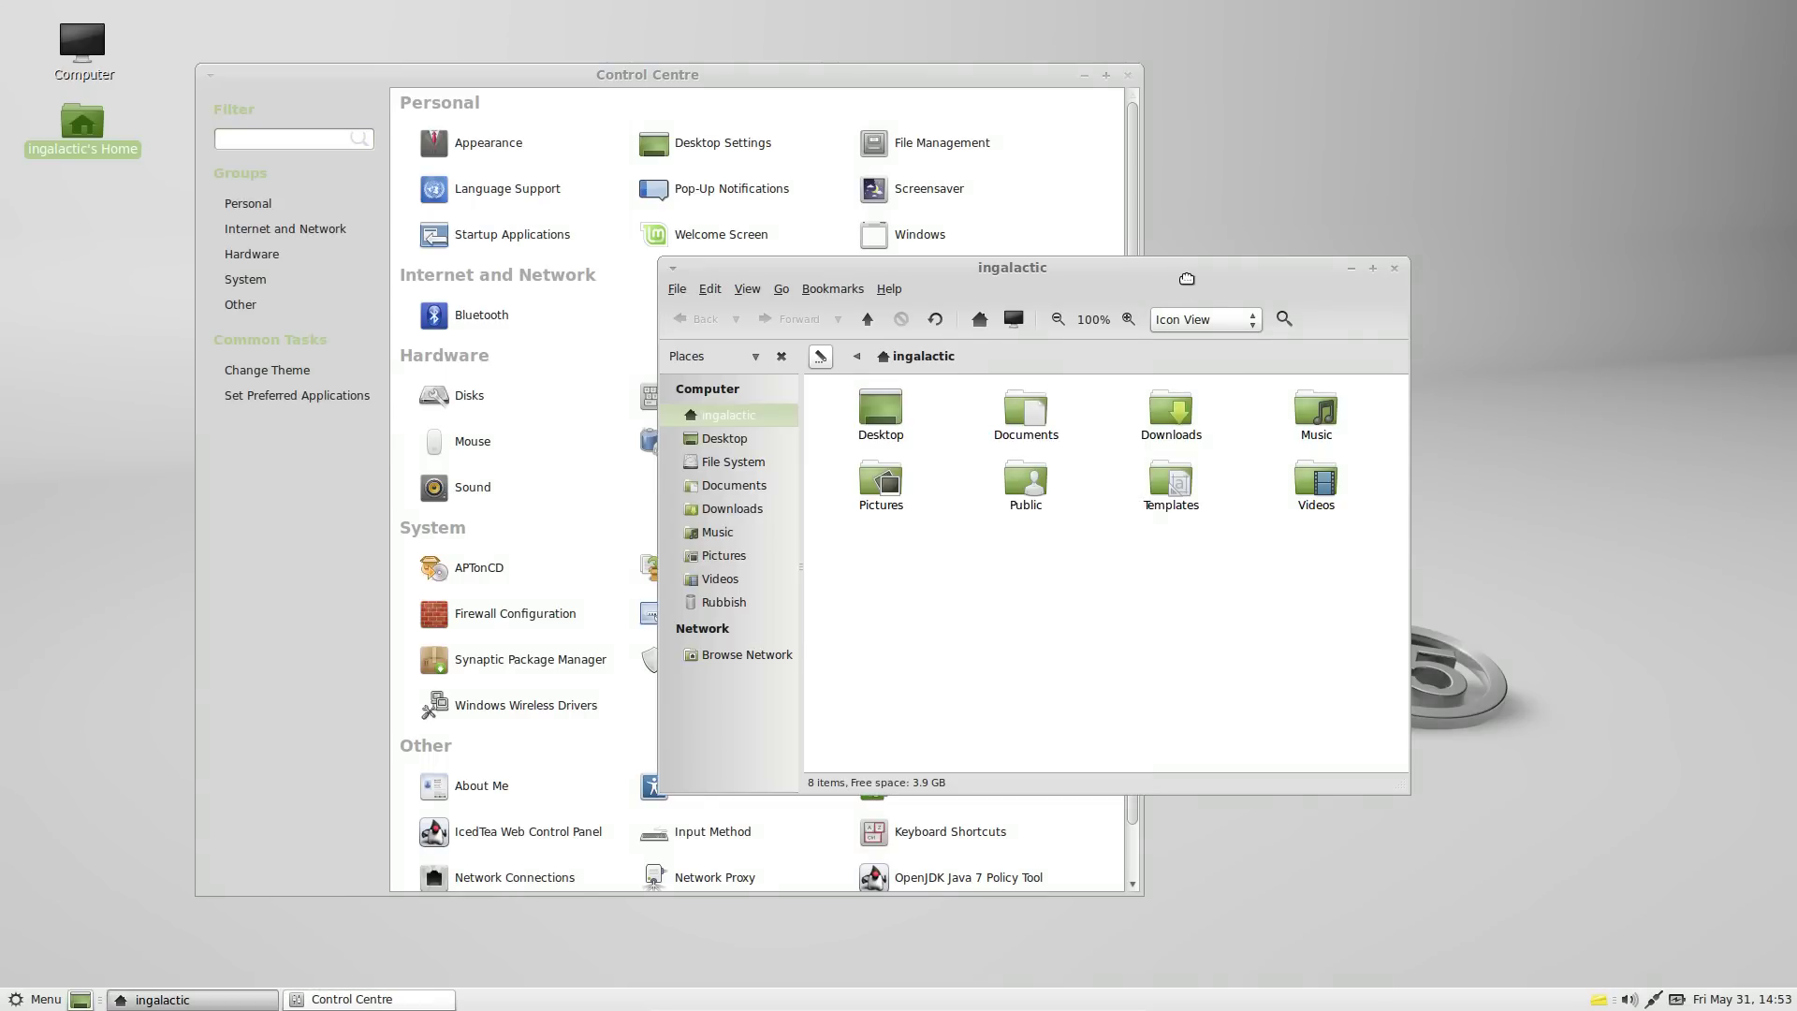
{"action": "left_click_drag", "start_coordinate": [1187, 278], "coordinate": [1290, 251]}
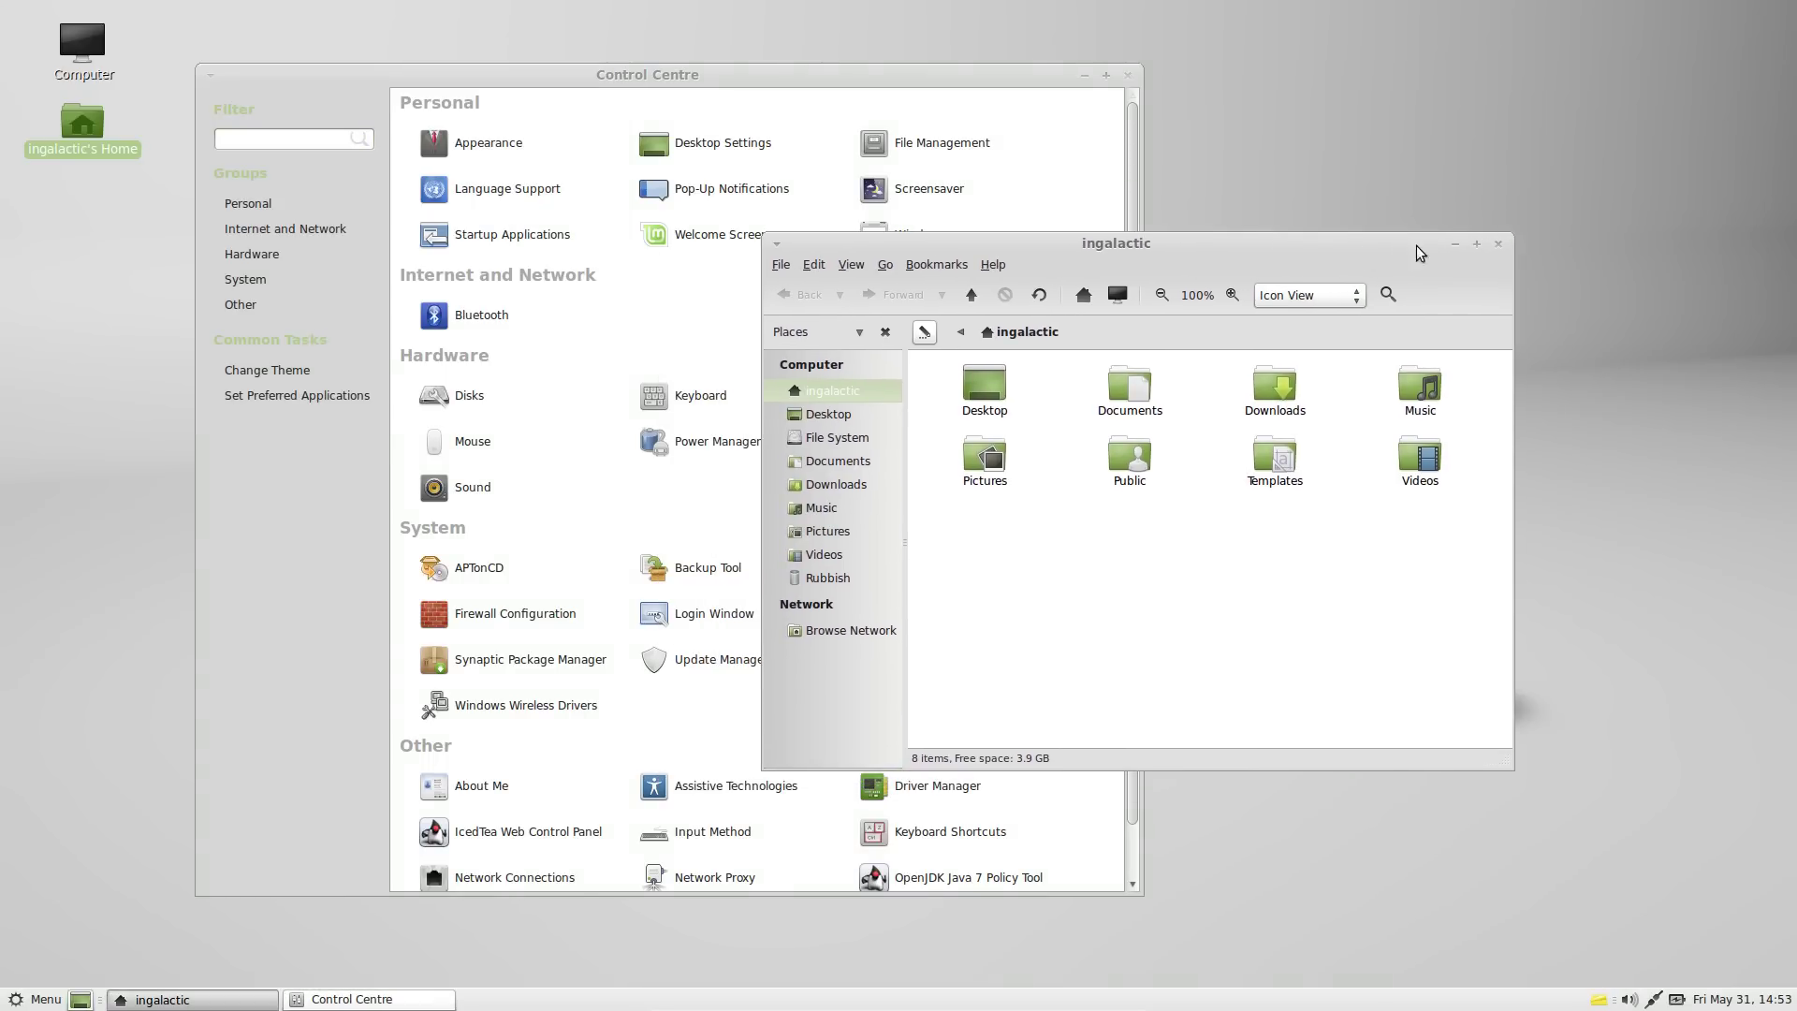
{"action": "left_click", "coordinate": [1497, 244]}
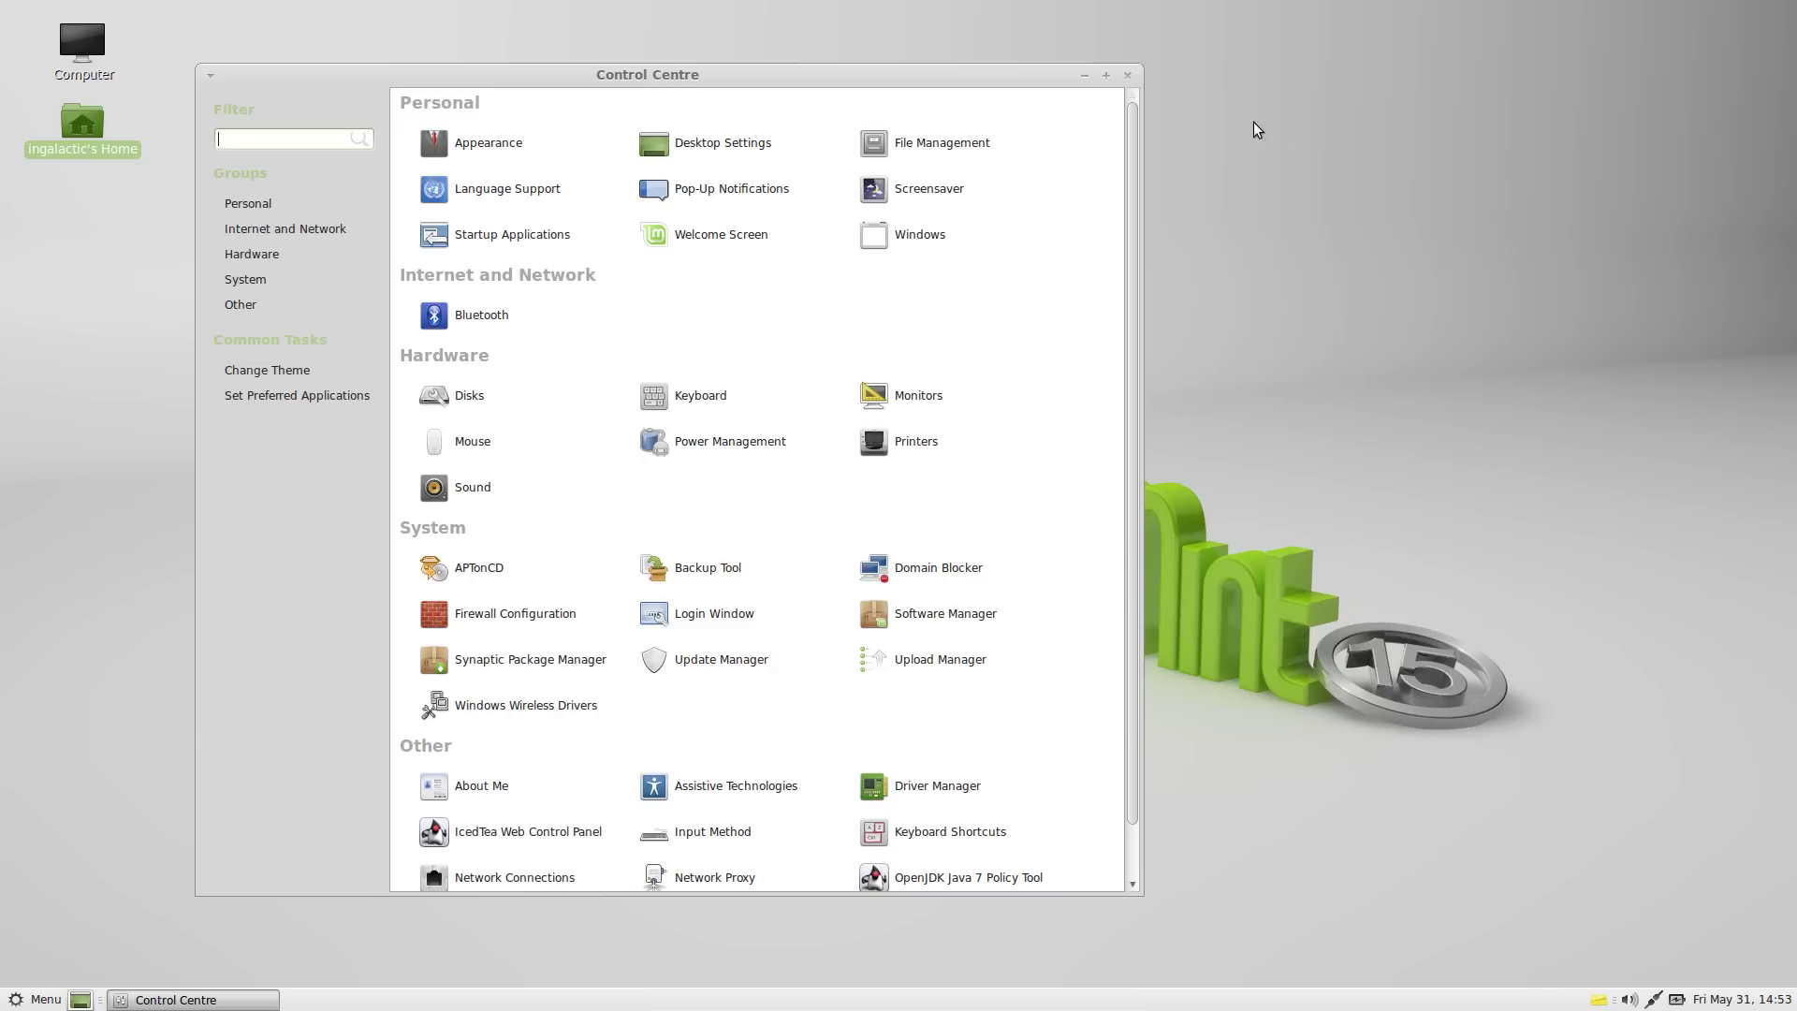
Step: Close the Control Centre, deselect the home icon and scroll through the Mint menu
{"action": "left_click", "coordinate": [1130, 76]}
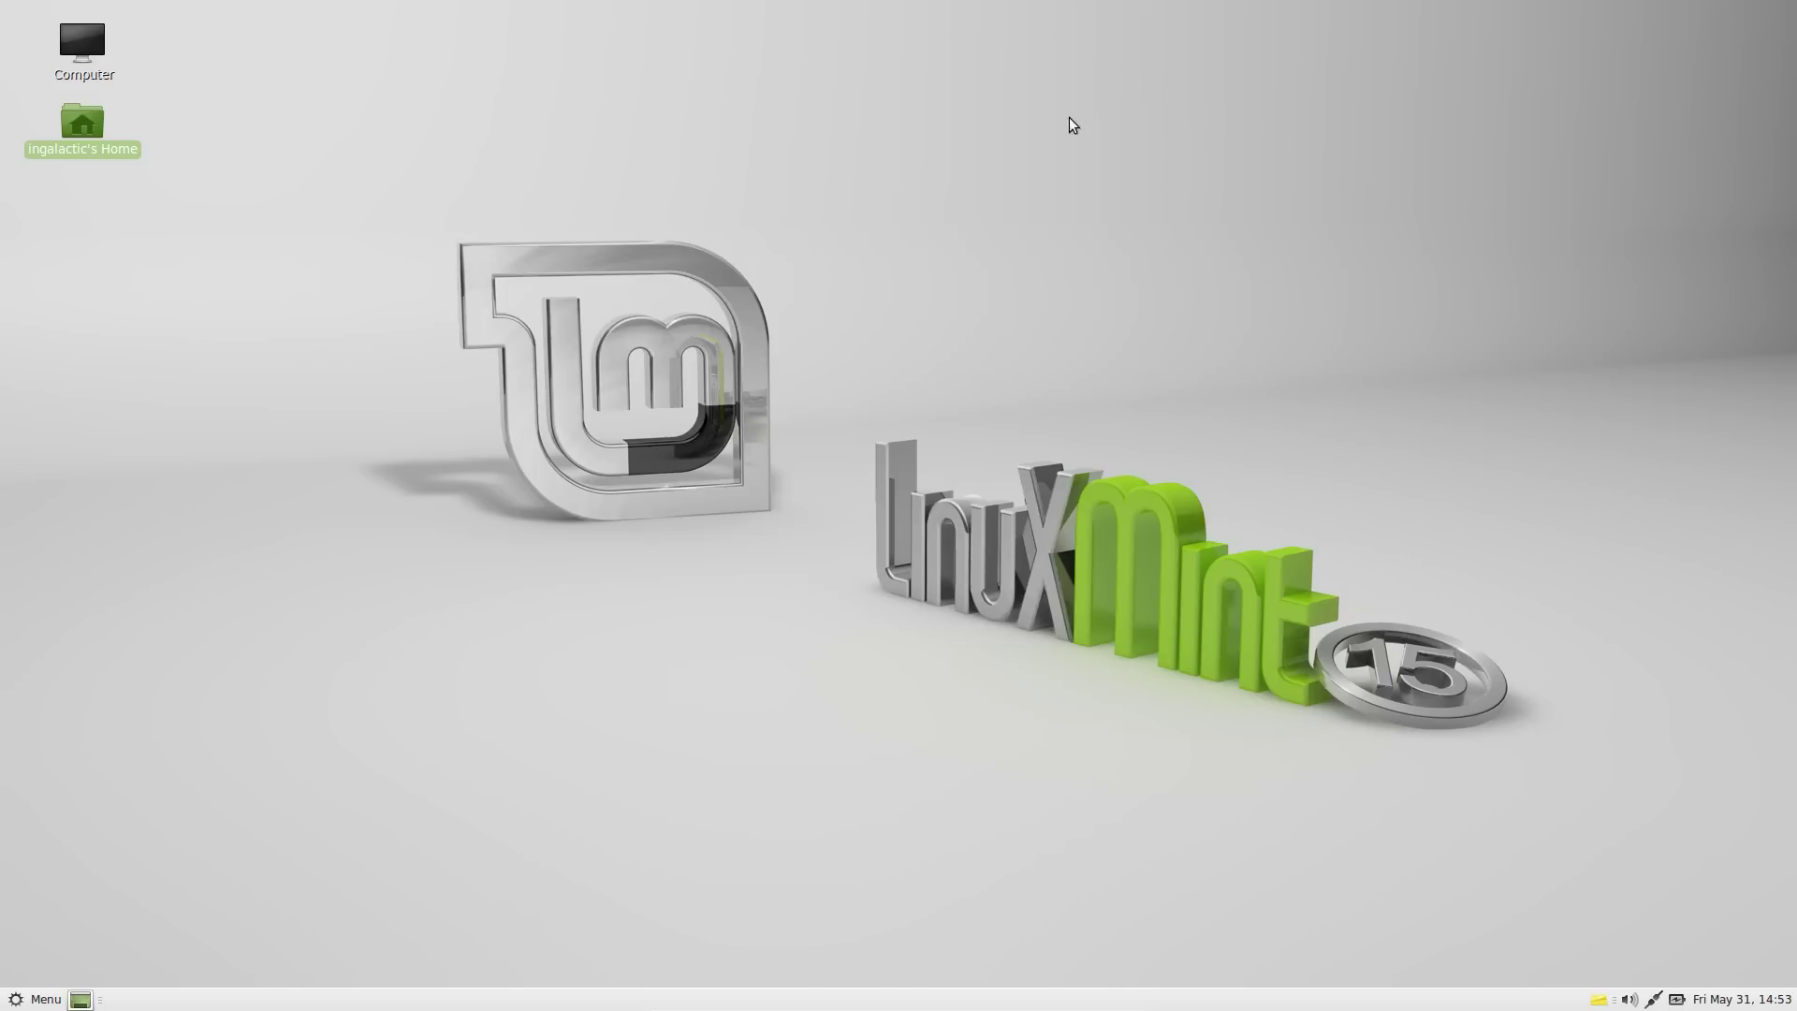
{"action": "left_click", "coordinate": [529, 372]}
{"action": "left_click", "coordinate": [43, 999]}
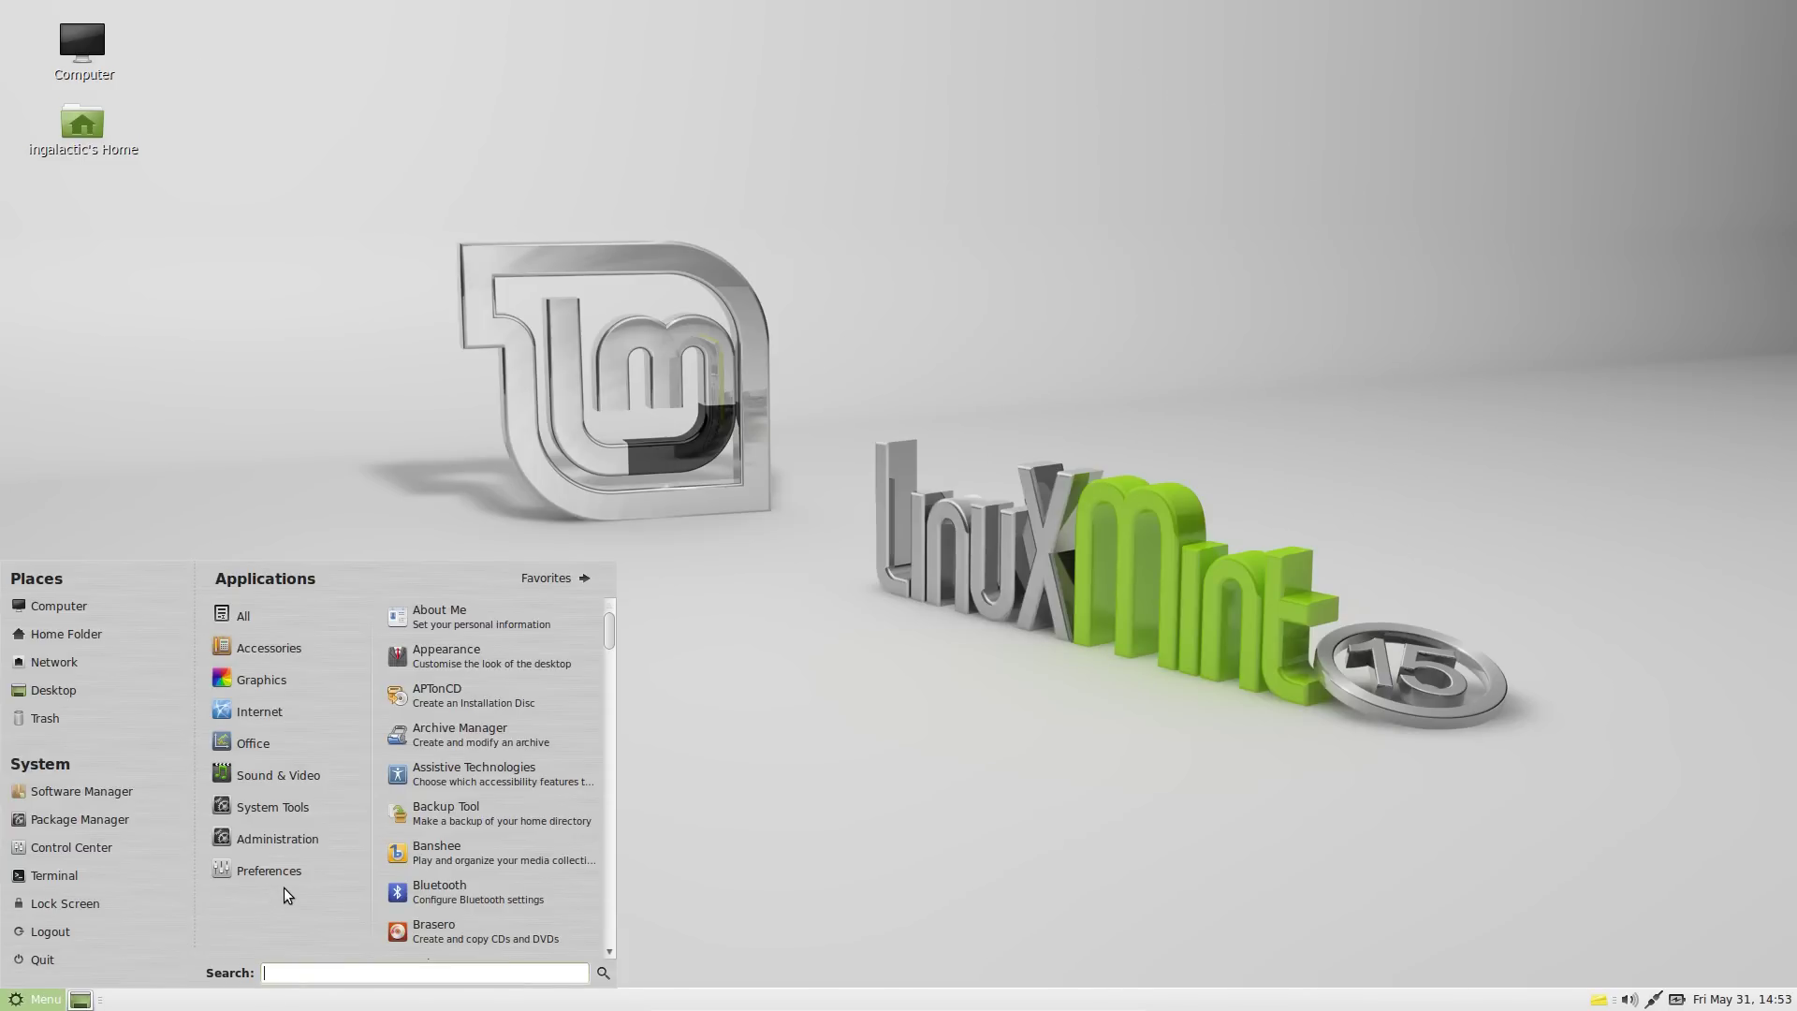
{"action": "scroll", "coordinate": [621, 917], "scroll_direction": "down", "scroll_amount": 10}
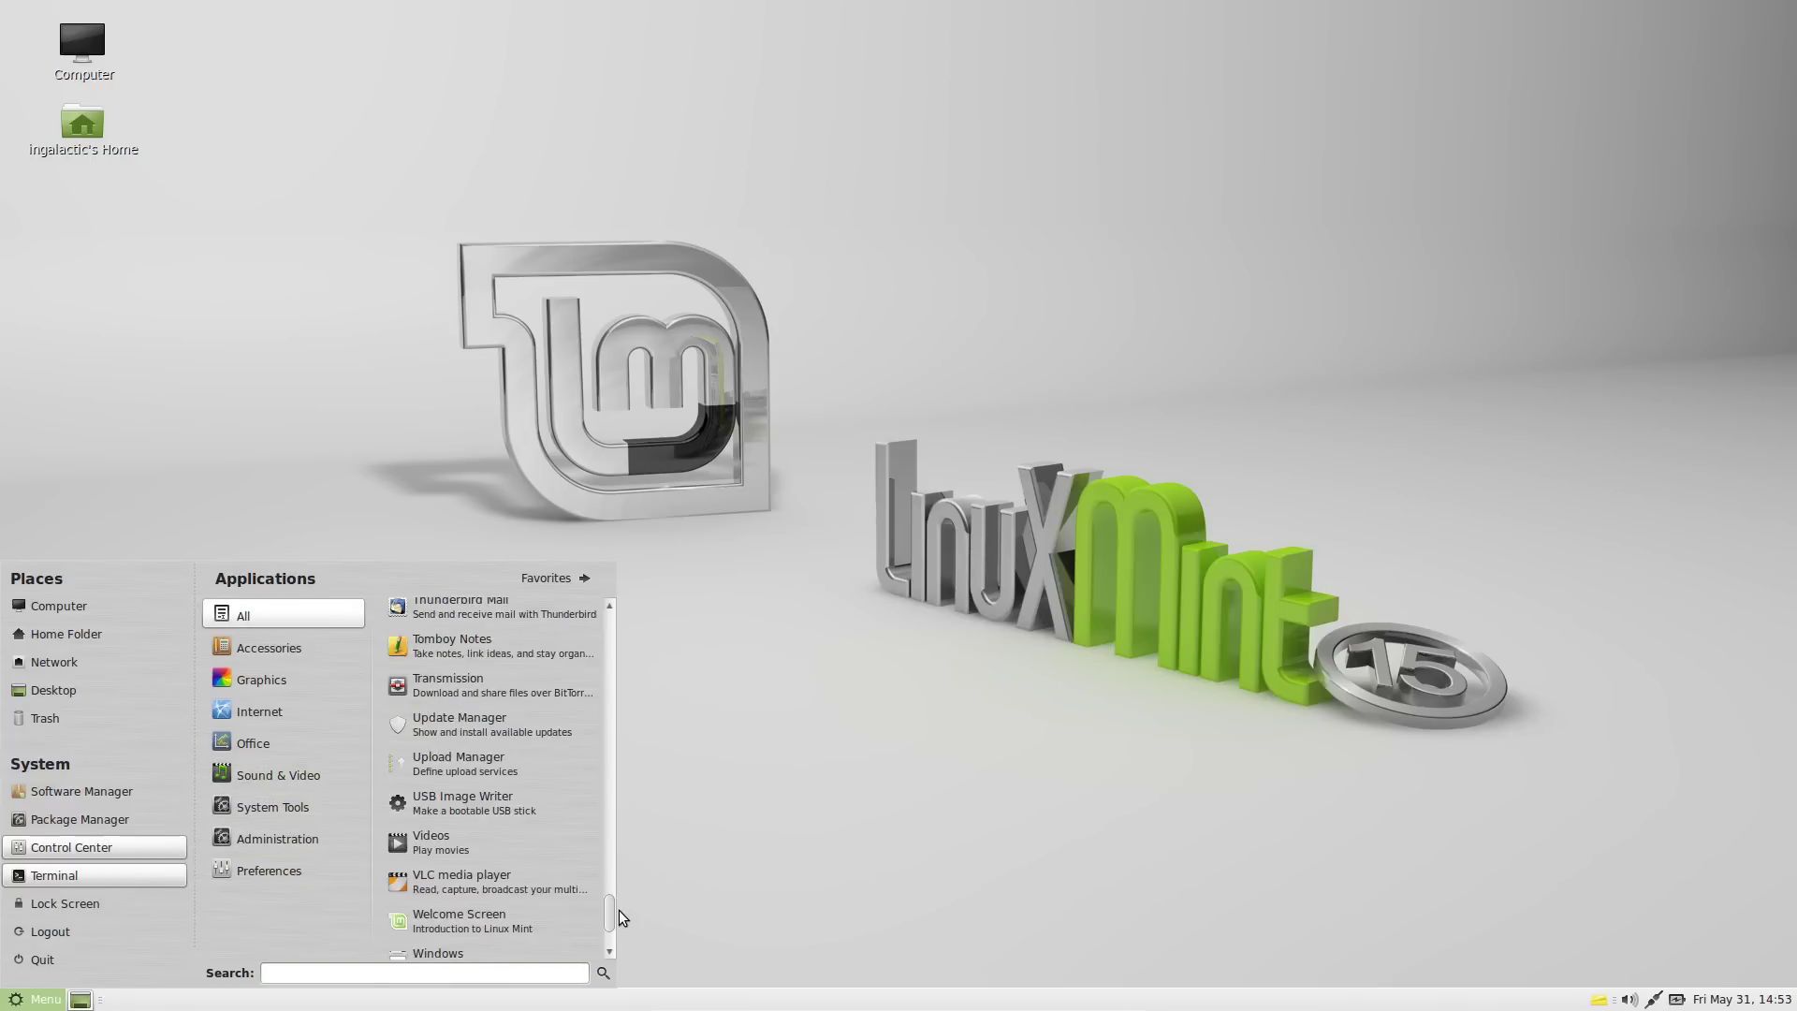
{"action": "scroll", "coordinate": [617, 917], "scroll_direction": "down", "scroll_amount": 2}
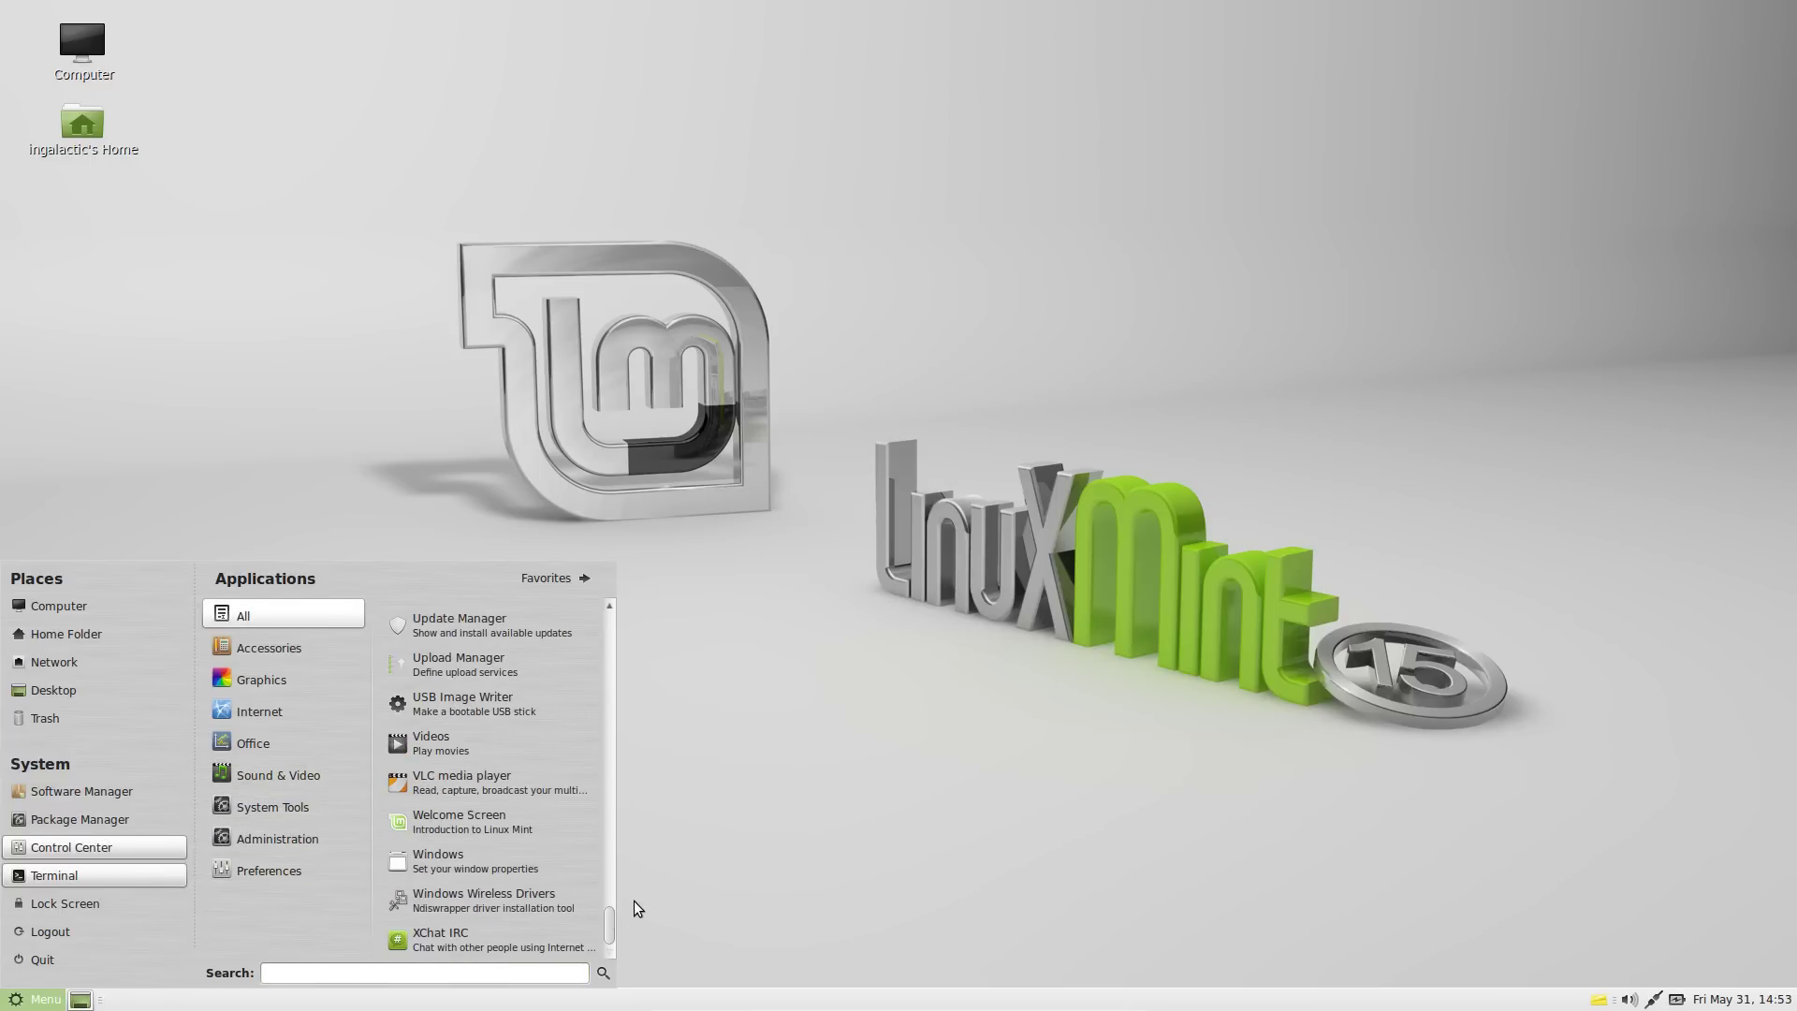
{"action": "left_click_drag", "start_coordinate": [612, 918], "coordinate": [615, 604]}
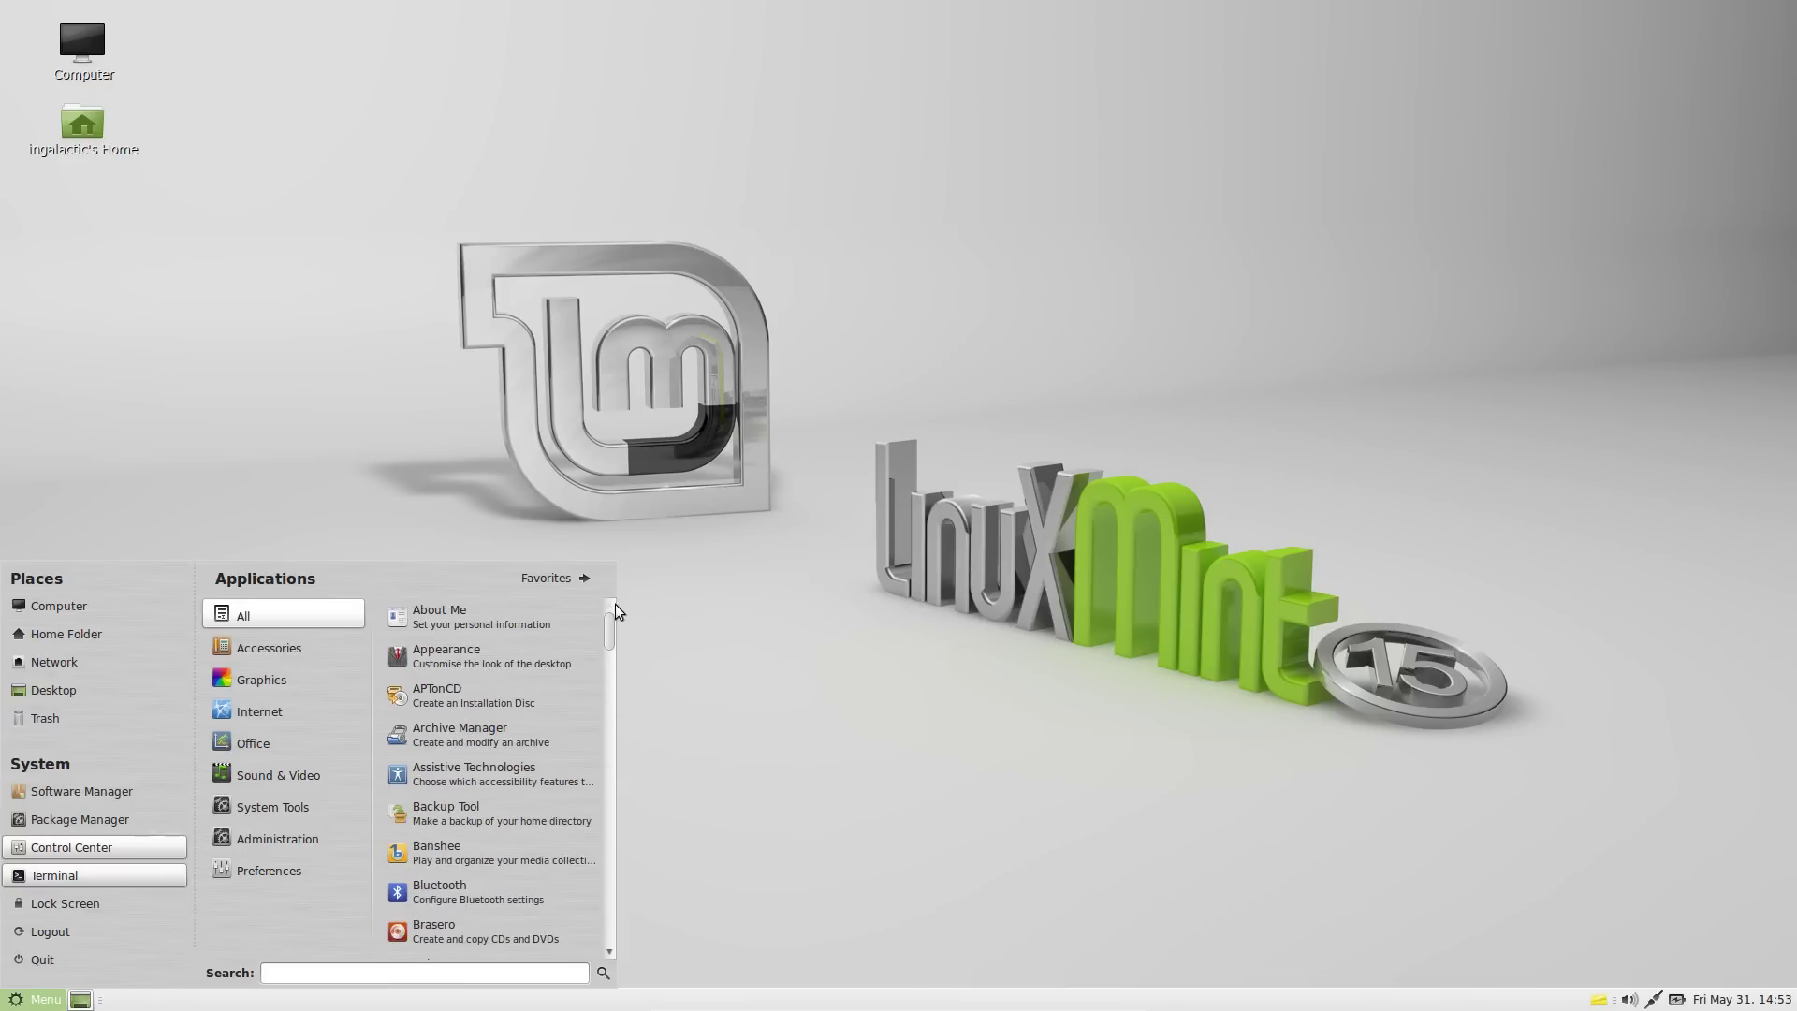
Step: Switch the menu from Favorites to All applications, search 'chrom', then clear the search
{"action": "left_click", "coordinate": [541, 588]}
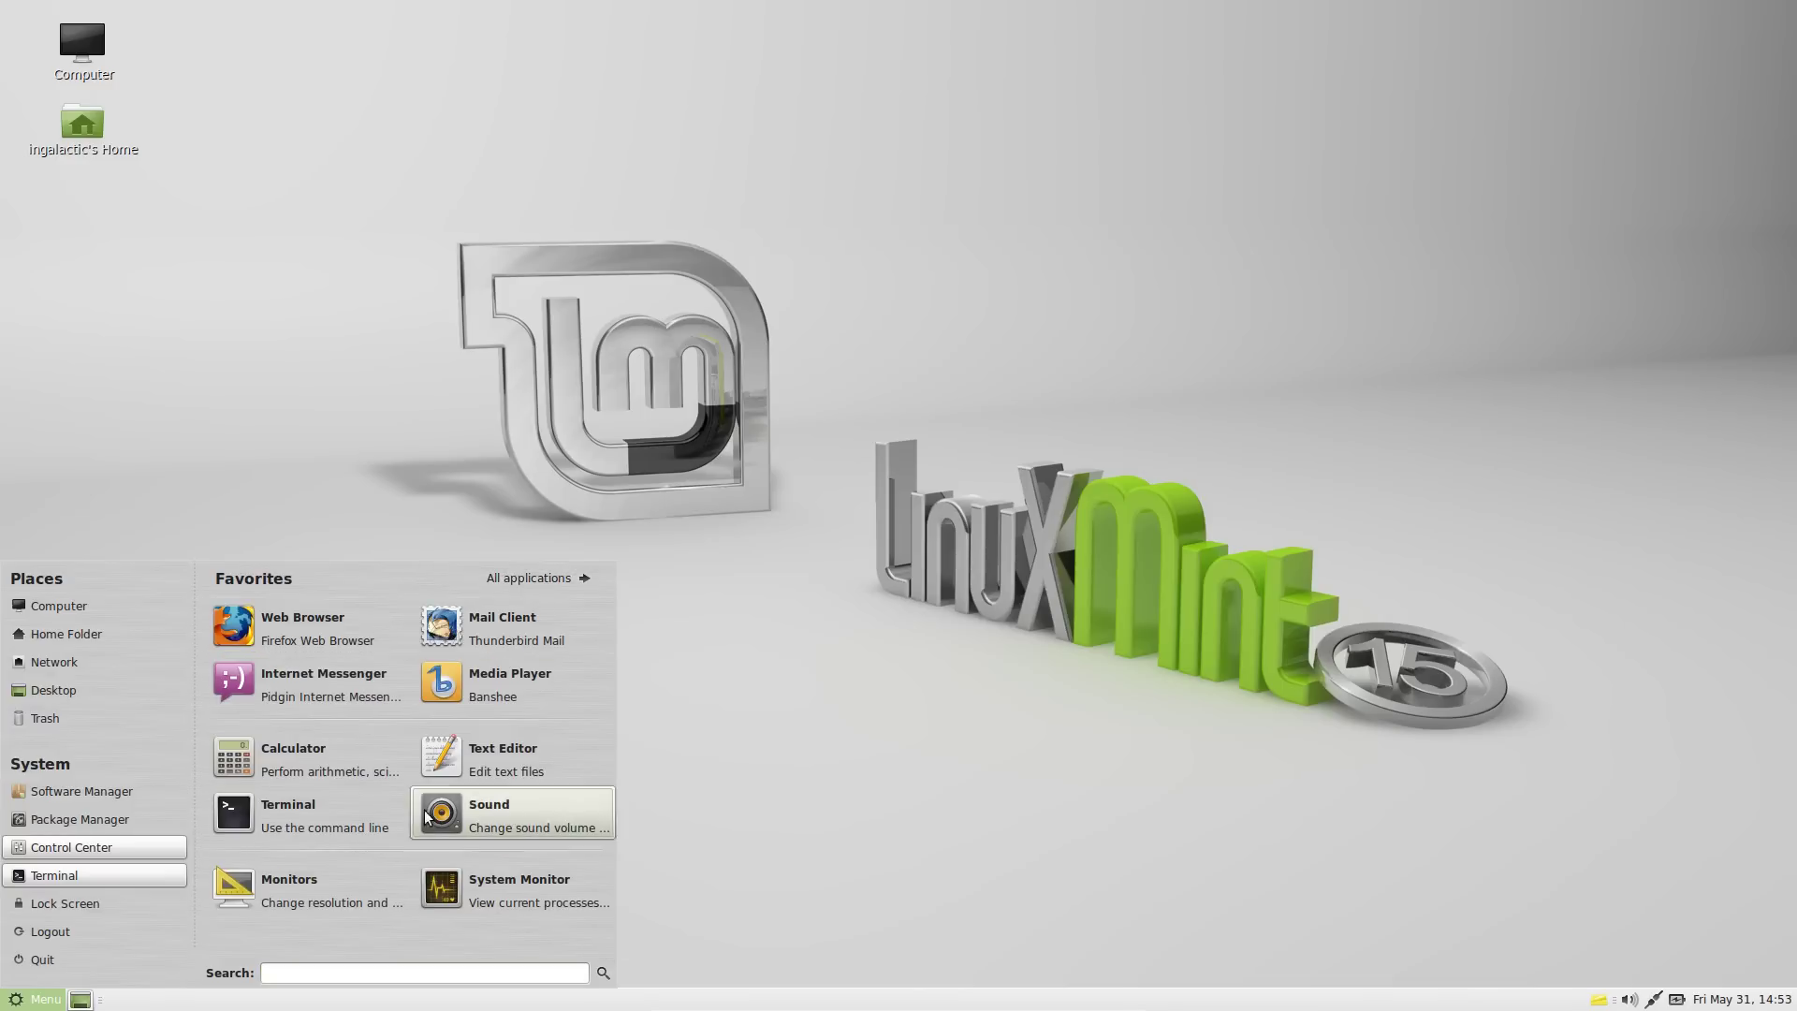
{"action": "left_click", "coordinate": [532, 578]}
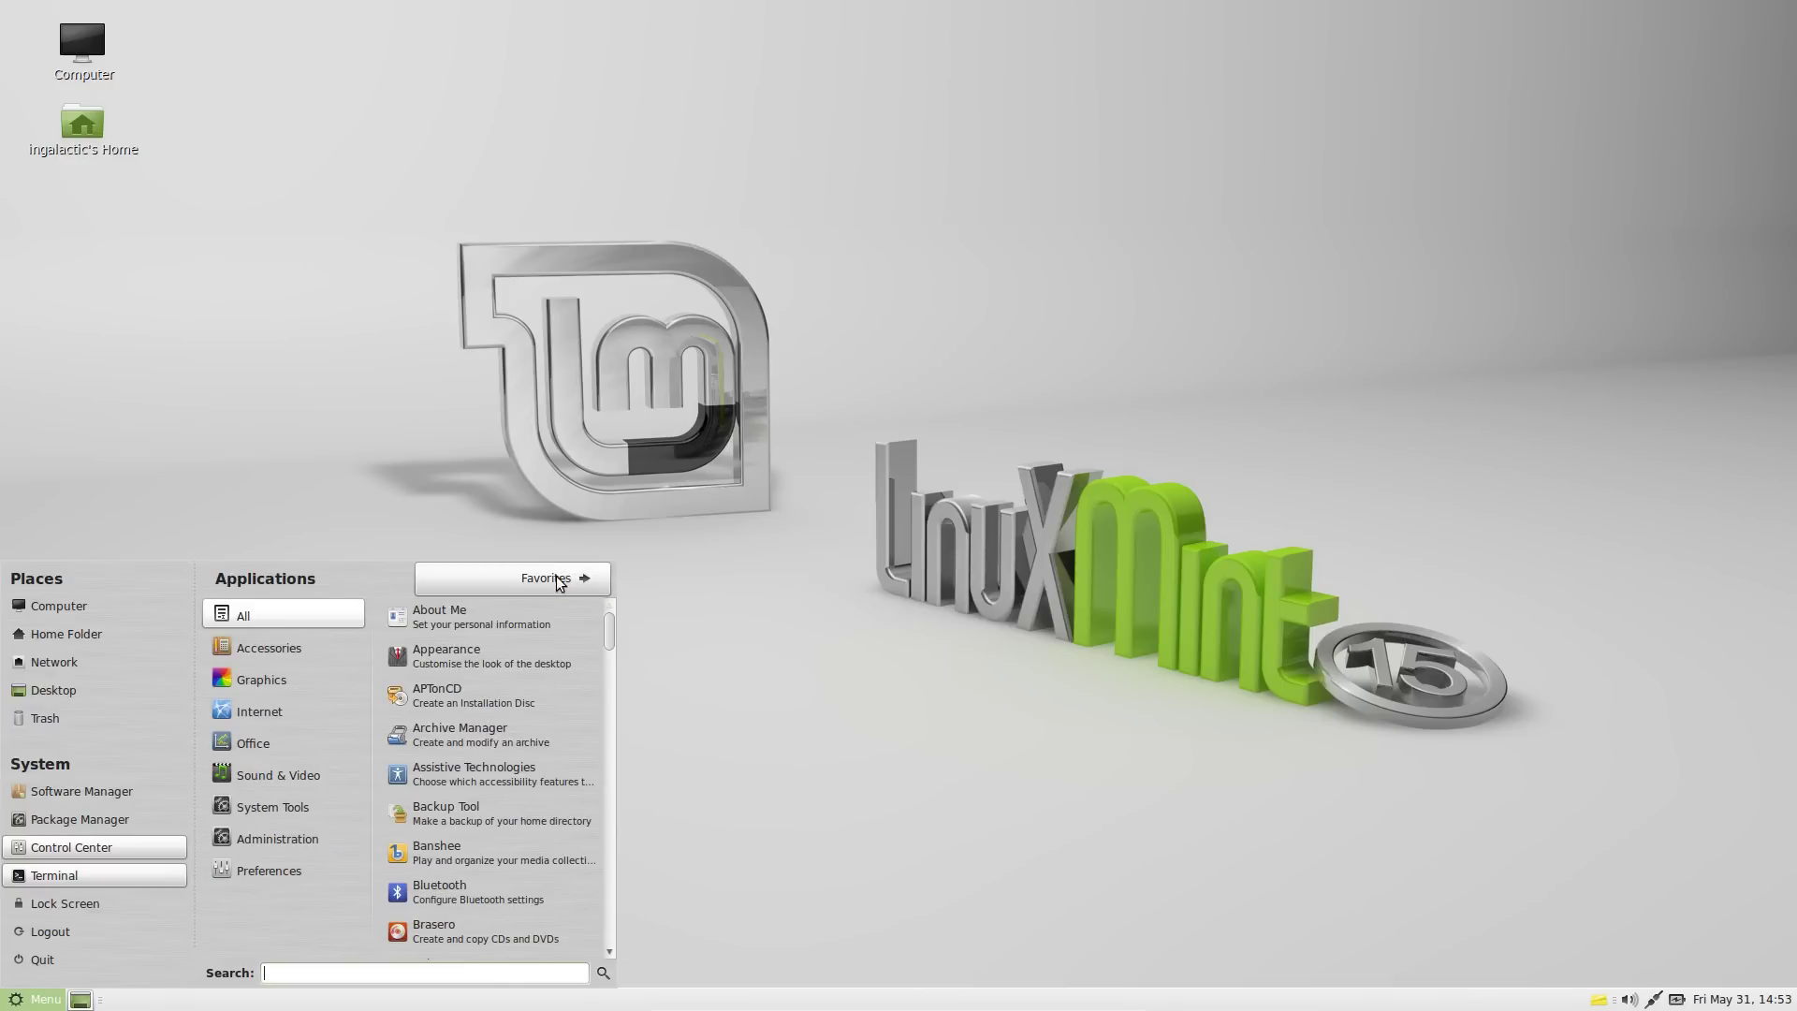
{"action": "scroll", "coordinate": [506, 688], "scroll_direction": "down", "scroll_amount": 2}
{"action": "scroll", "coordinate": [505, 688], "scroll_direction": "down", "scroll_amount": 10}
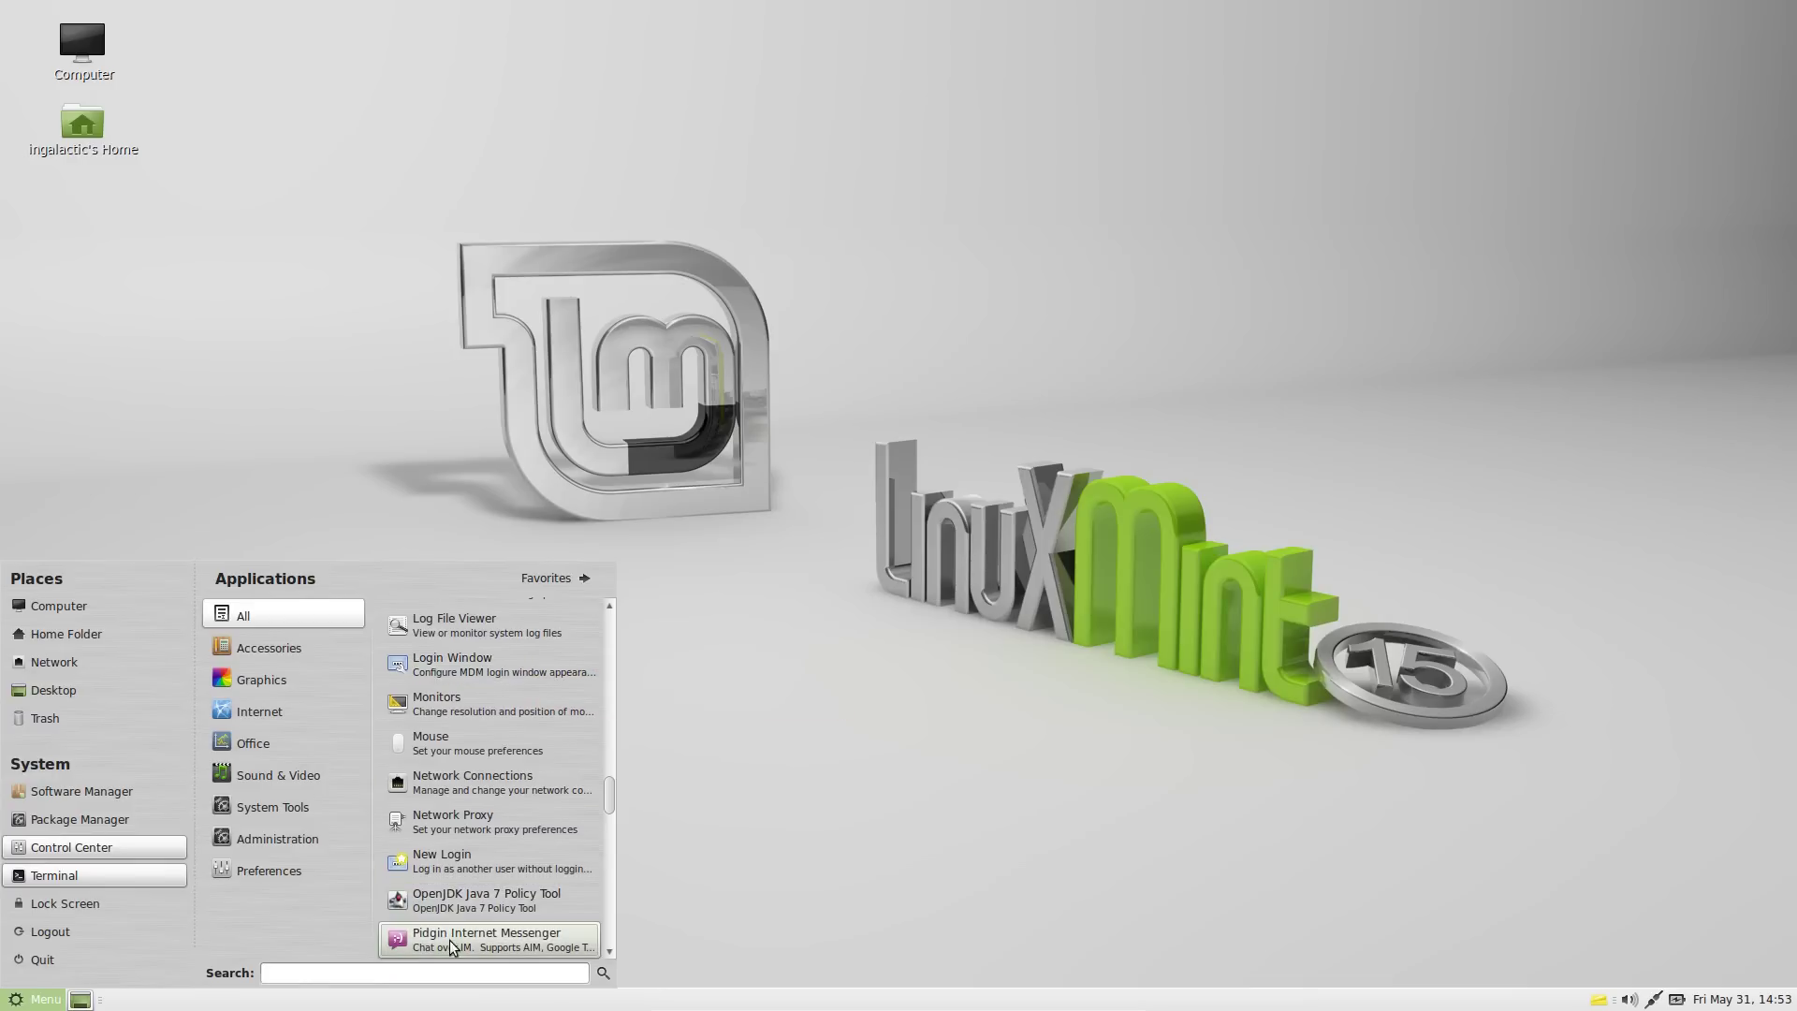
{"action": "type", "text": "chrom"}
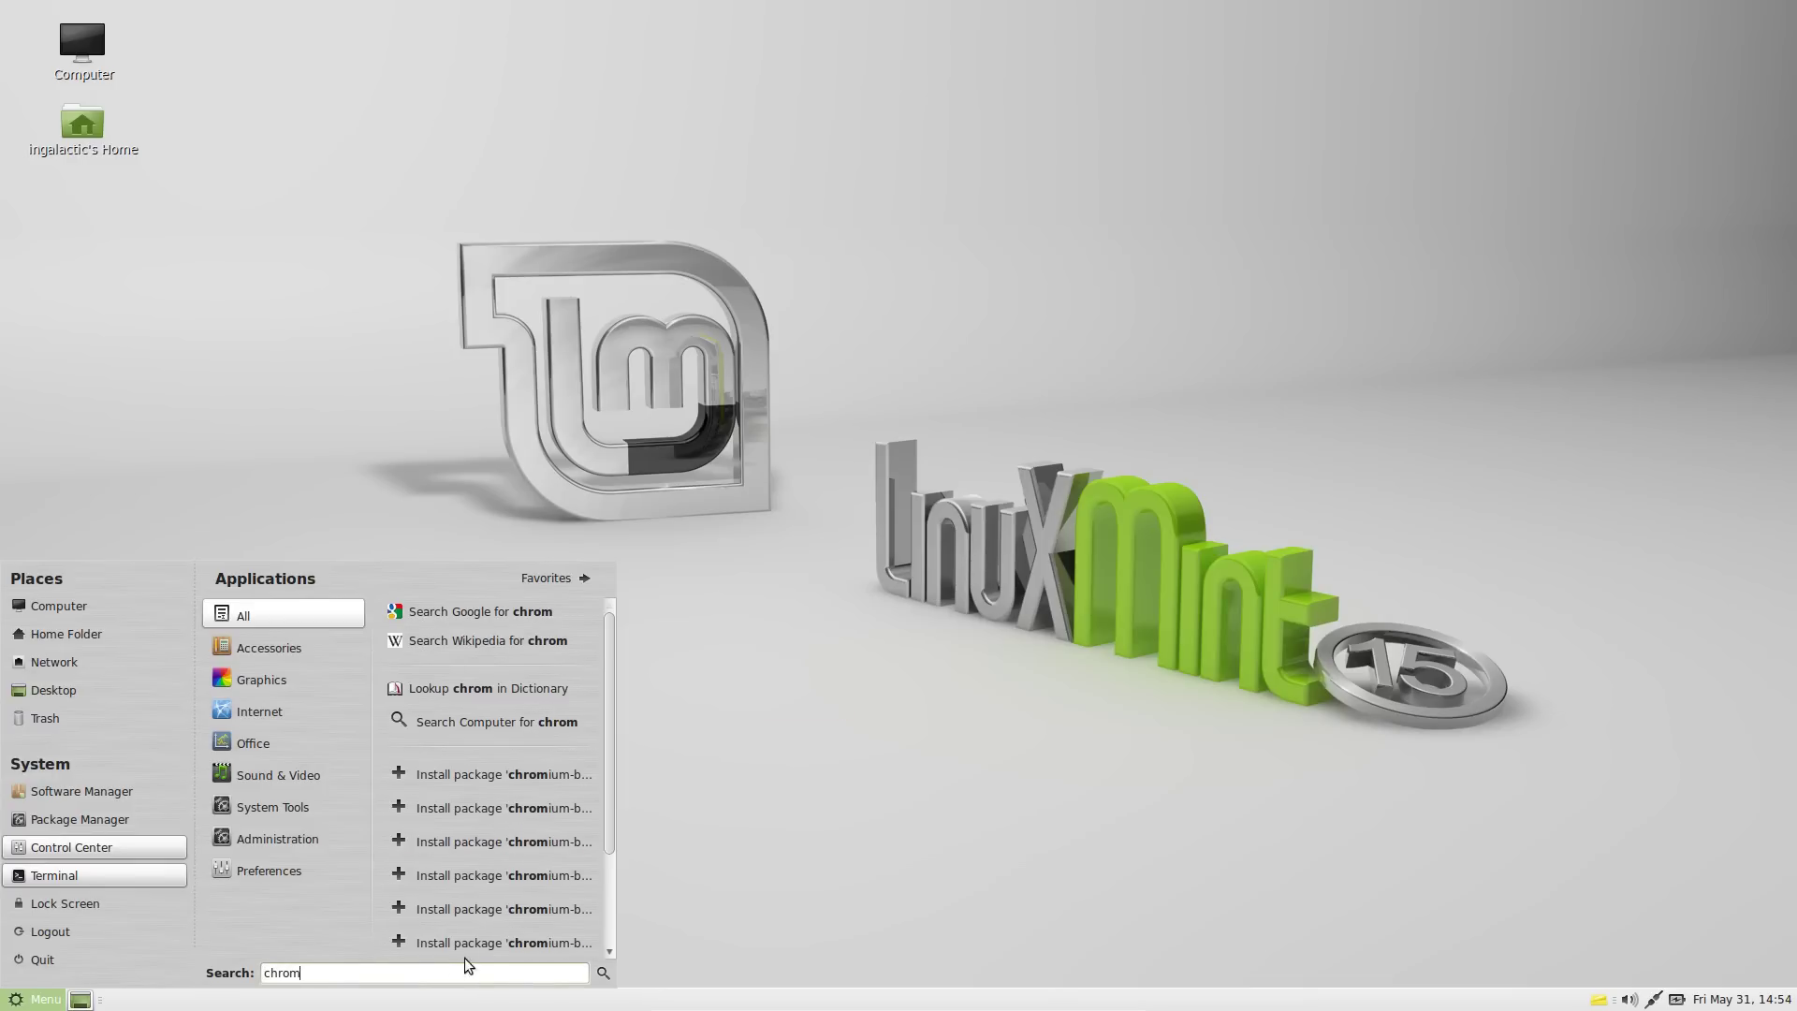
{"action": "key", "text": "BackSpace"}
{"action": "key", "text": "BackSpace"}
{"action": "key", "text": "BackSpace"}
{"action": "key", "text": "BackSpace"}
{"action": "key", "text": "BackSpace"}
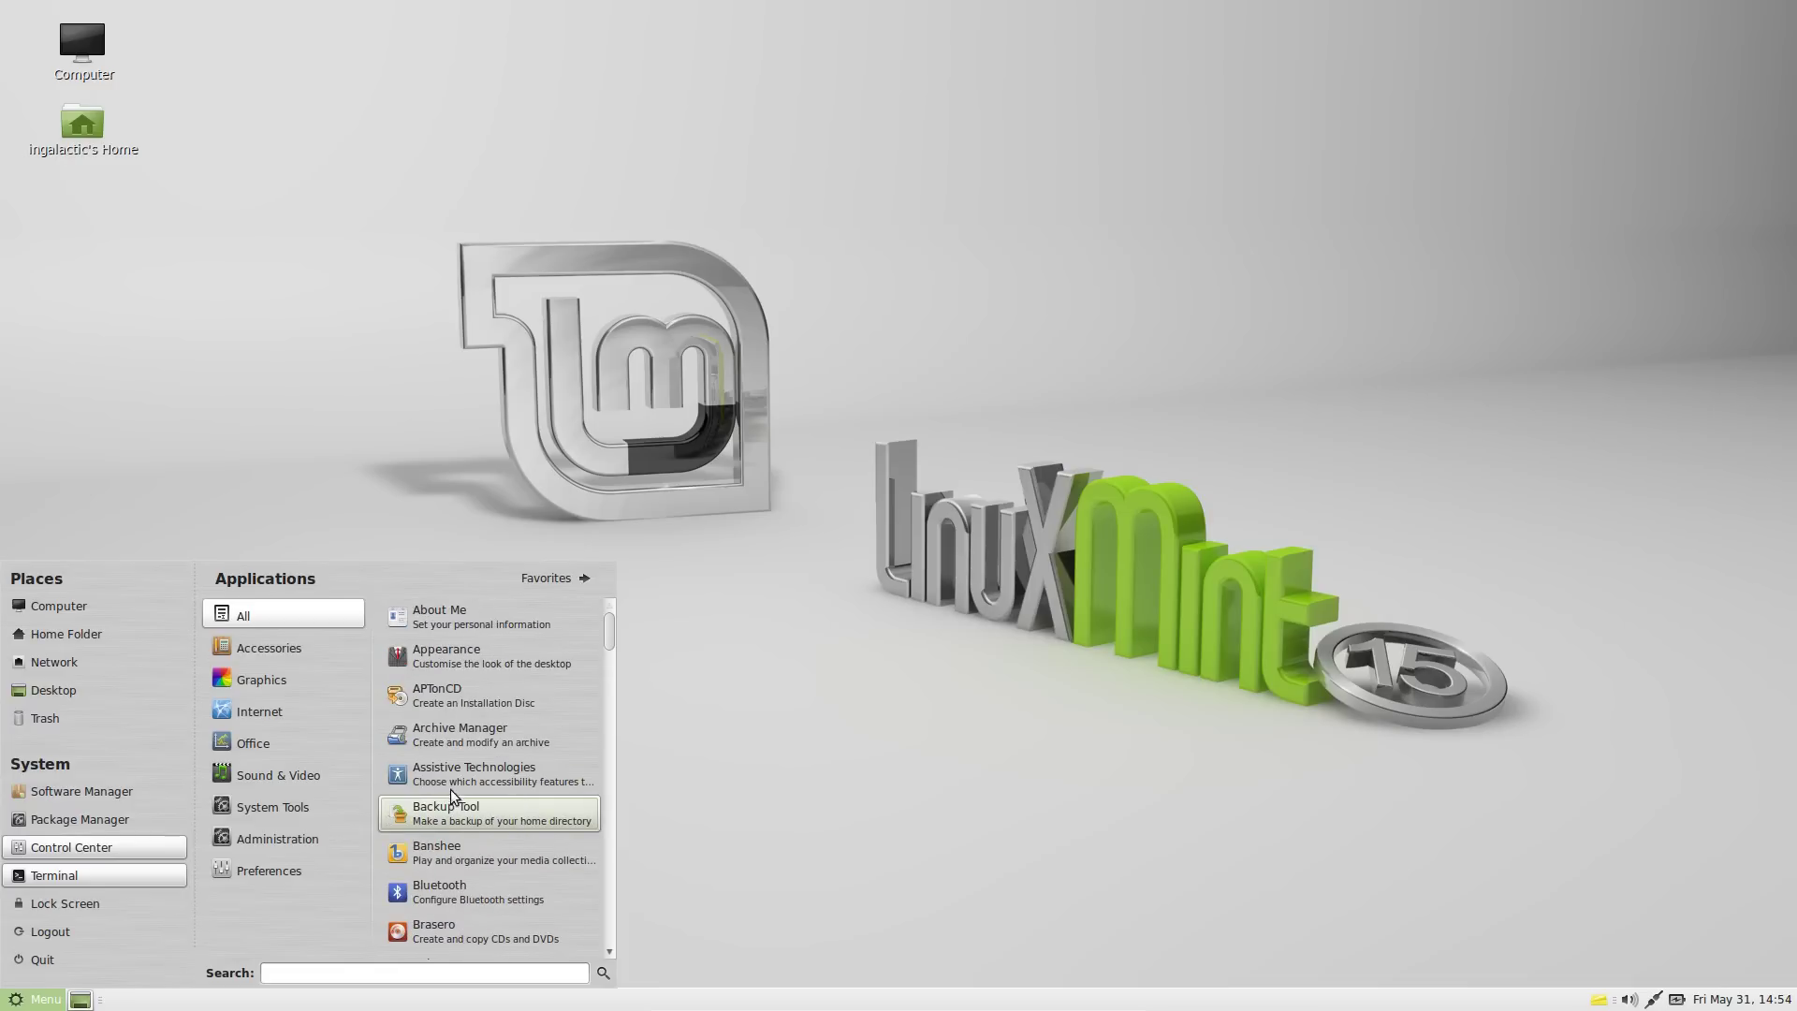
Step: Open and close Appearance preferences, then launch Caja from Menu > System Tools
{"action": "left_click", "coordinate": [475, 663]}
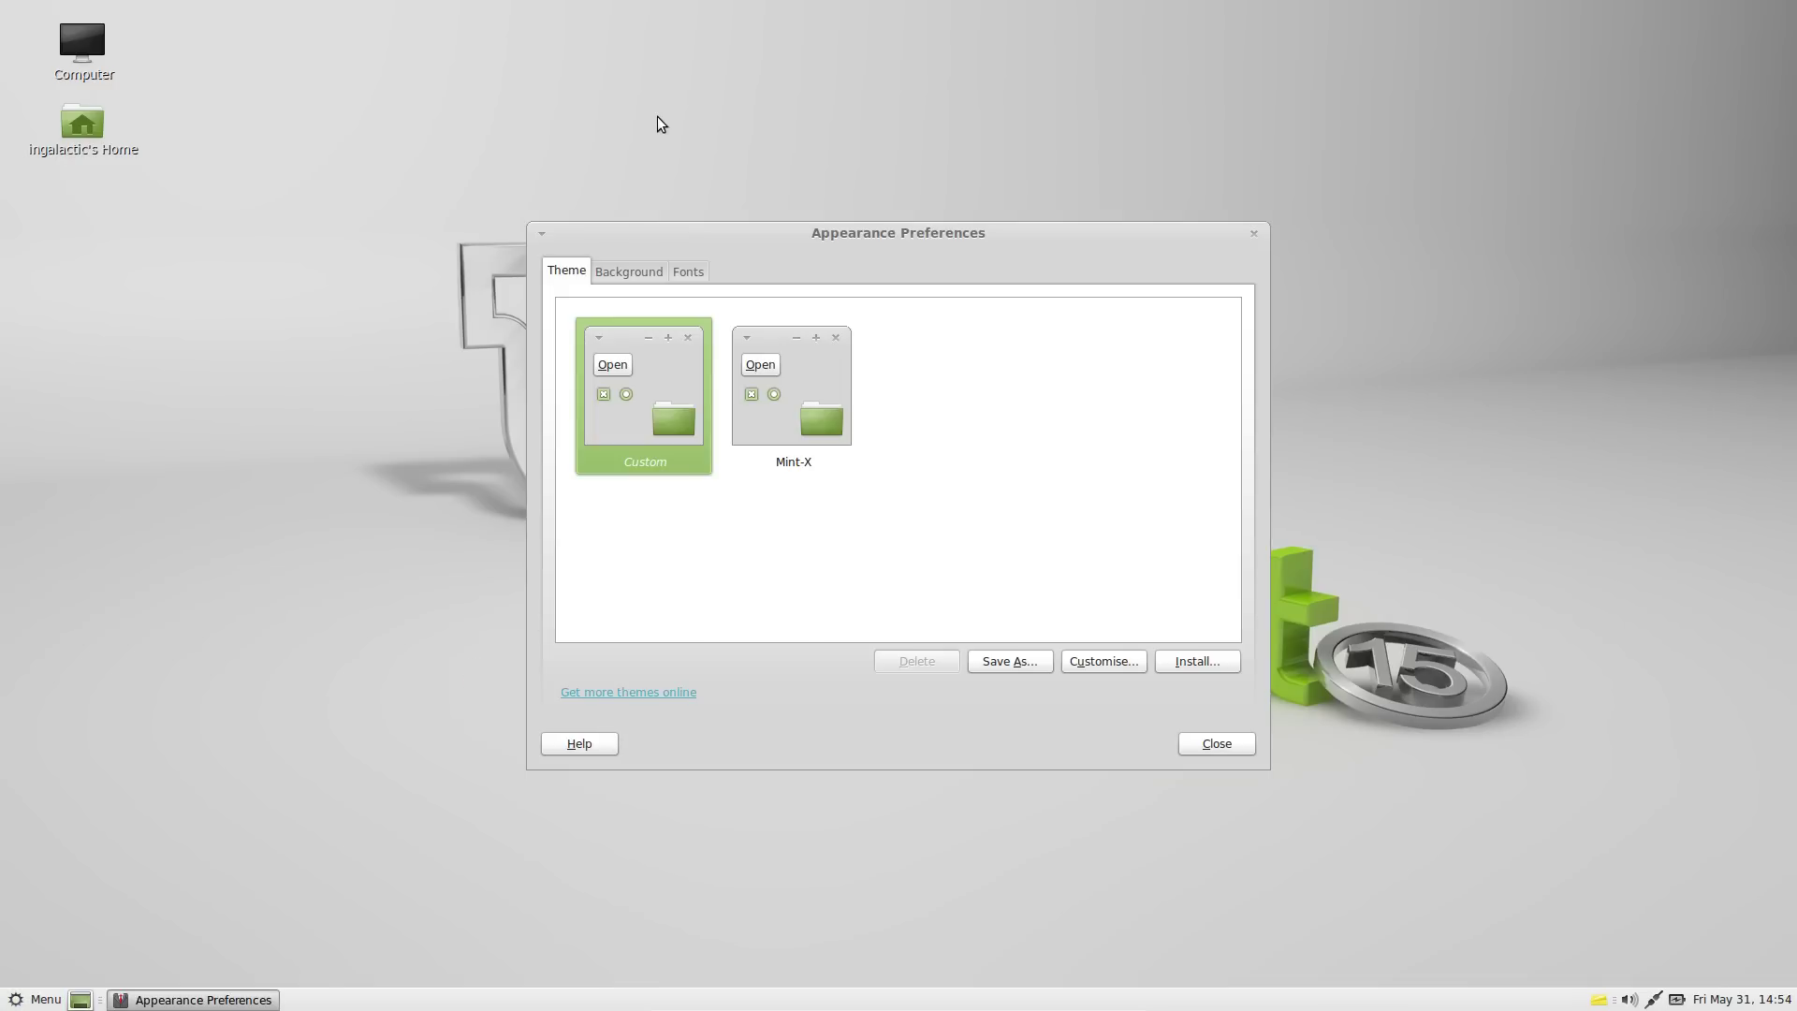
{"action": "left_click", "coordinate": [1261, 234]}
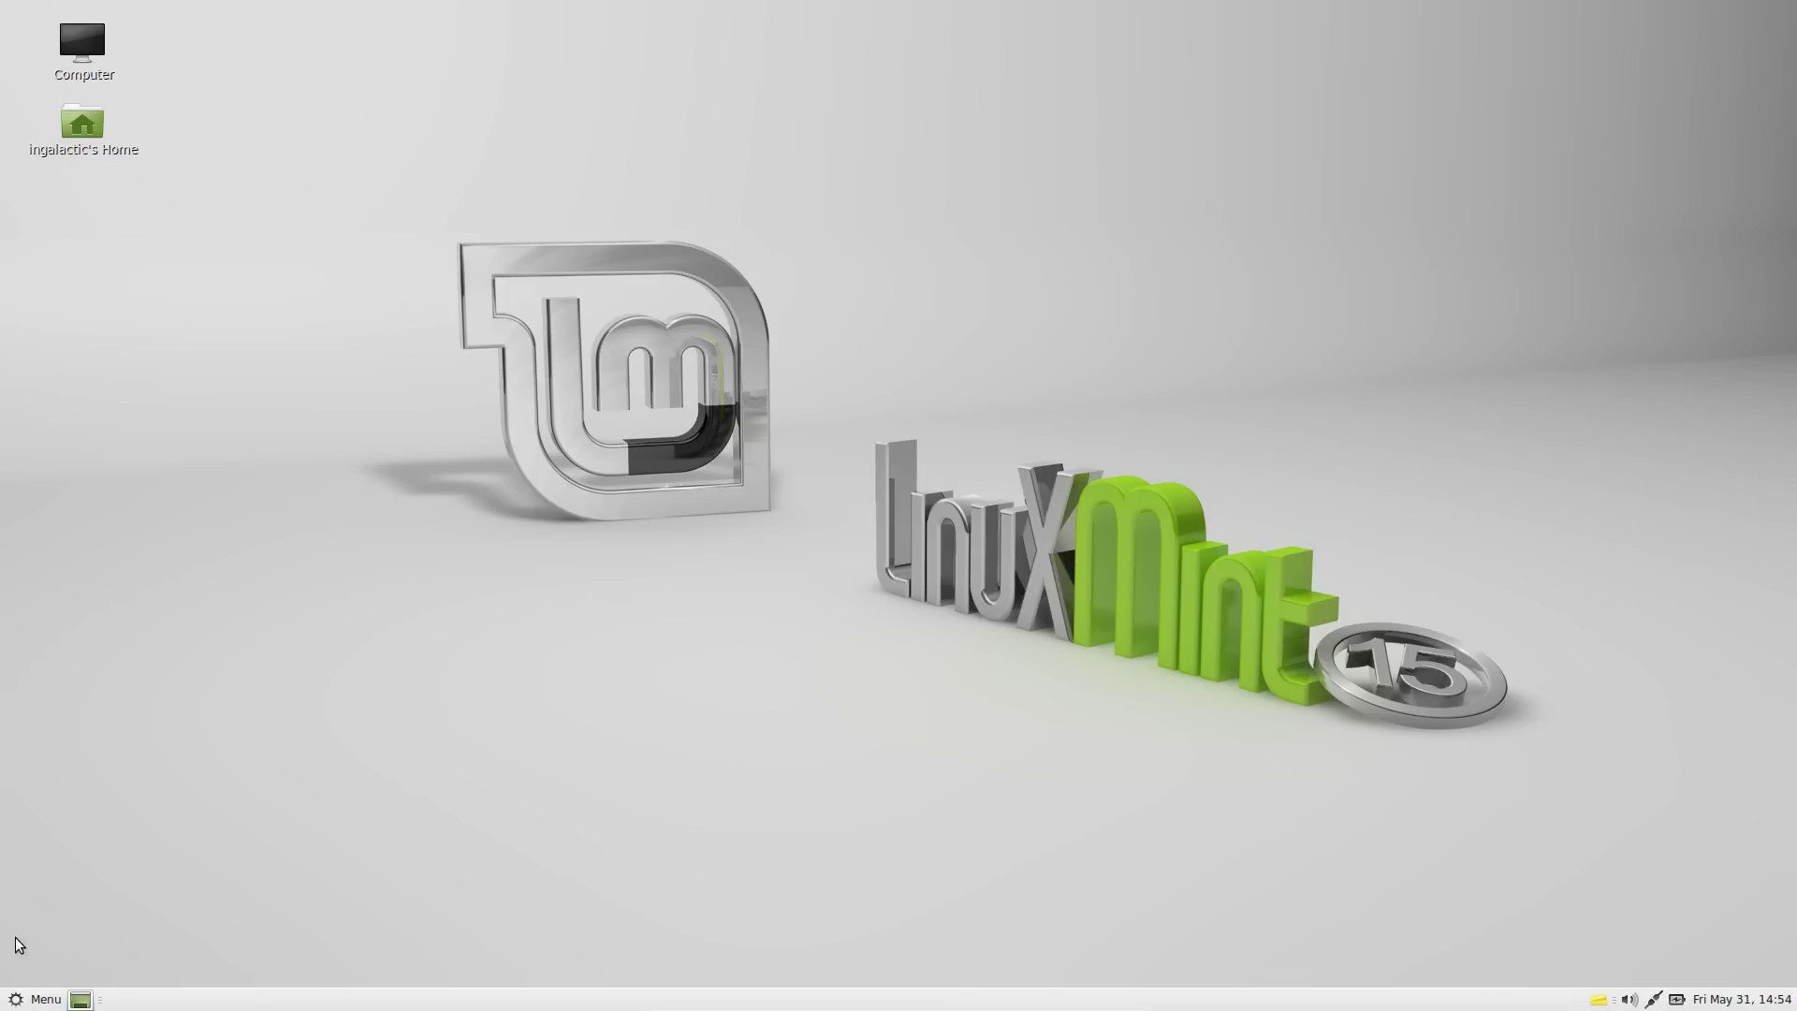
{"action": "left_click", "coordinate": [37, 997]}
{"action": "mouse_move", "coordinate": [273, 749]}
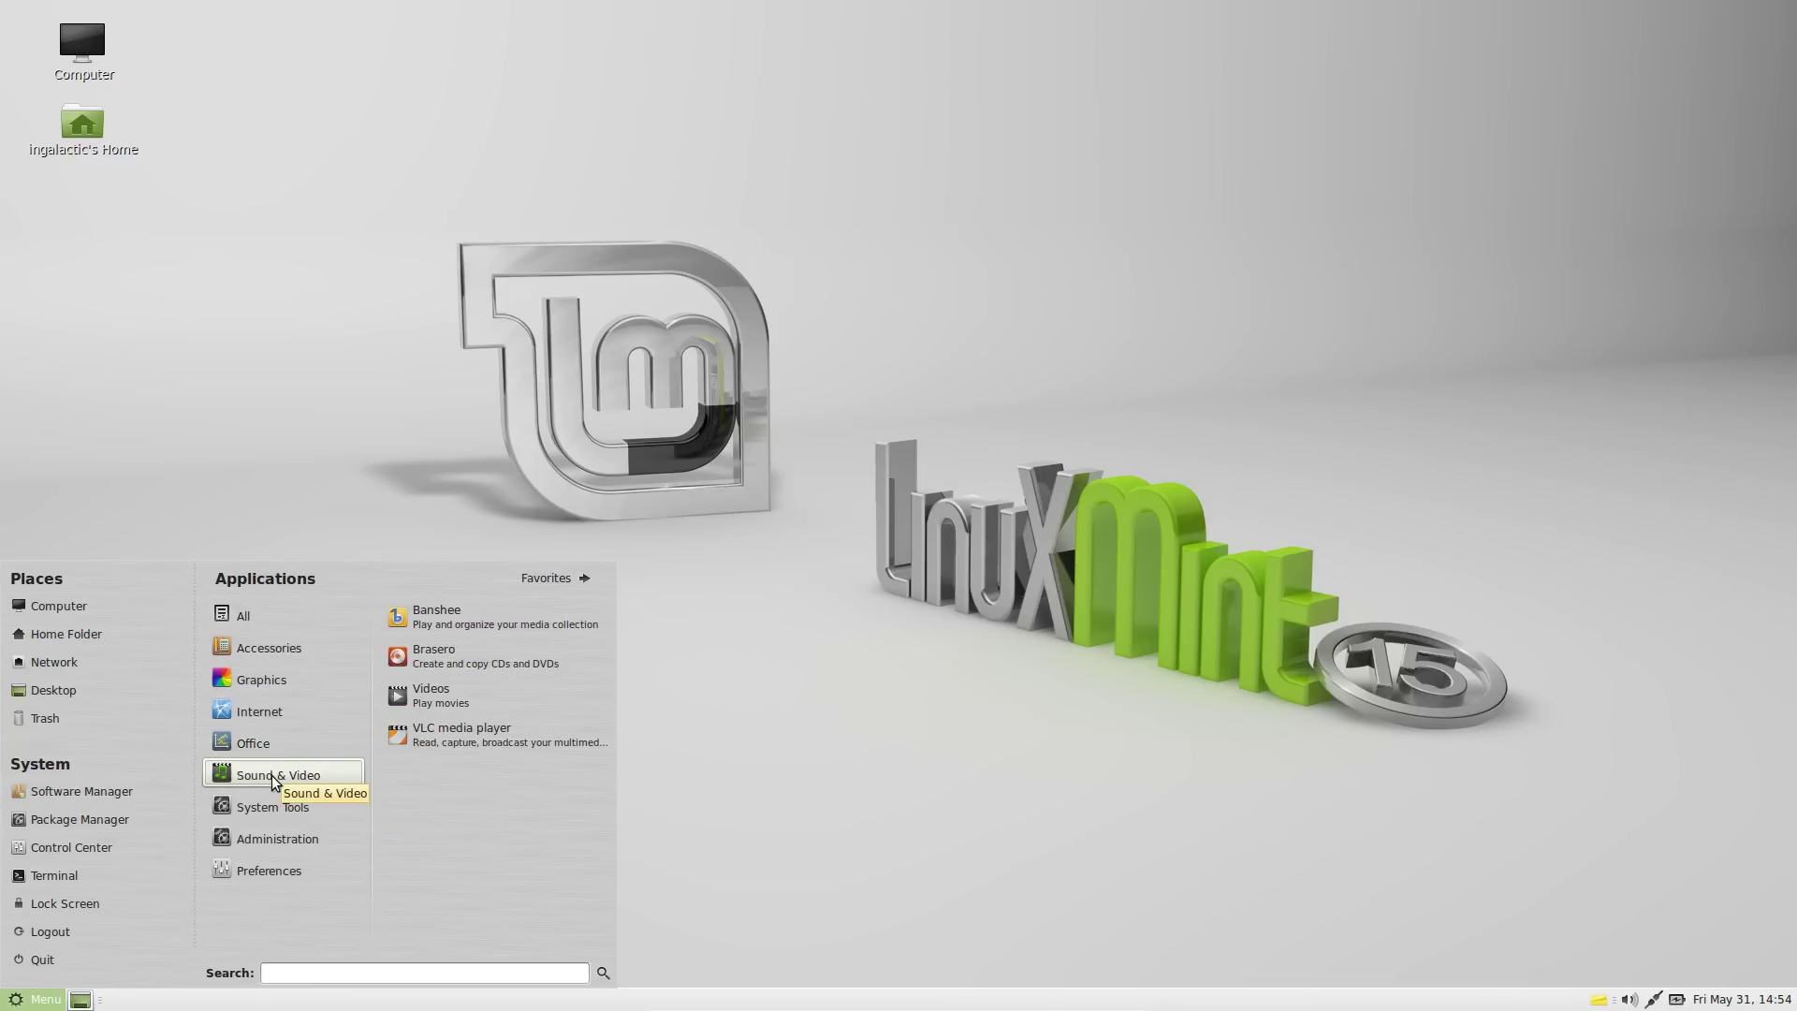
{"action": "mouse_move", "coordinate": [275, 818]}
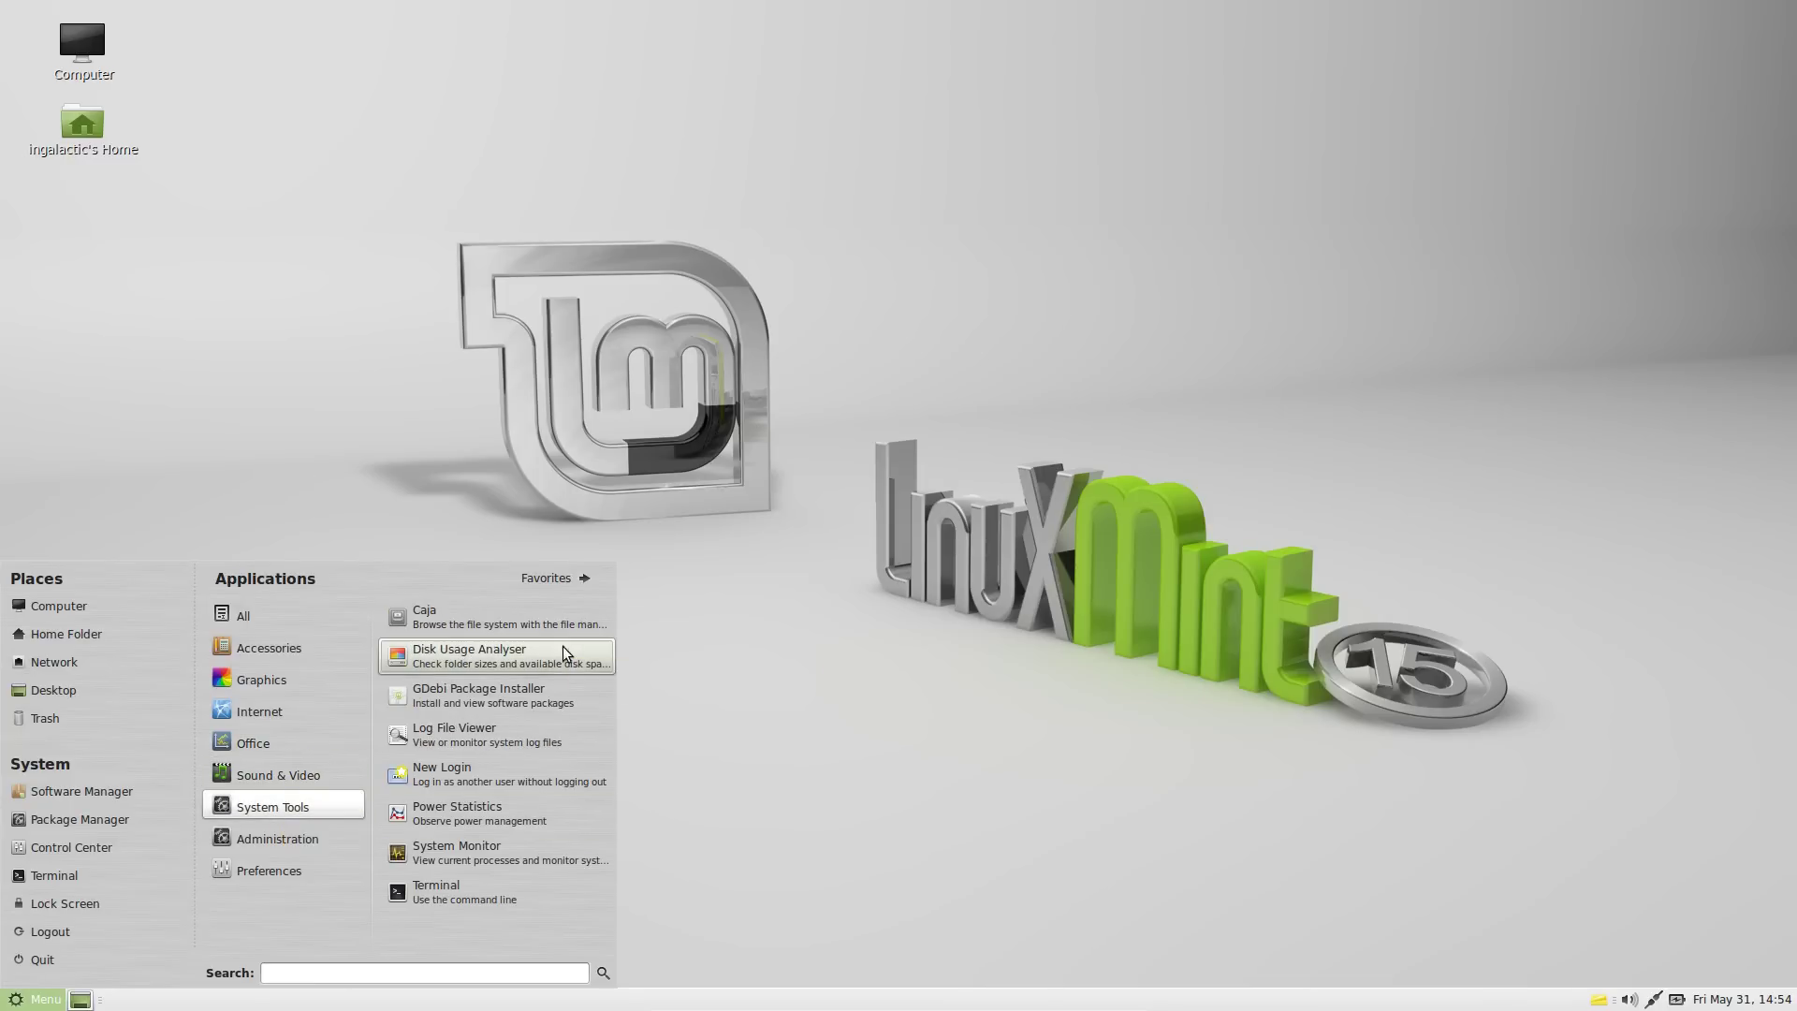
{"action": "left_click", "coordinate": [539, 623]}
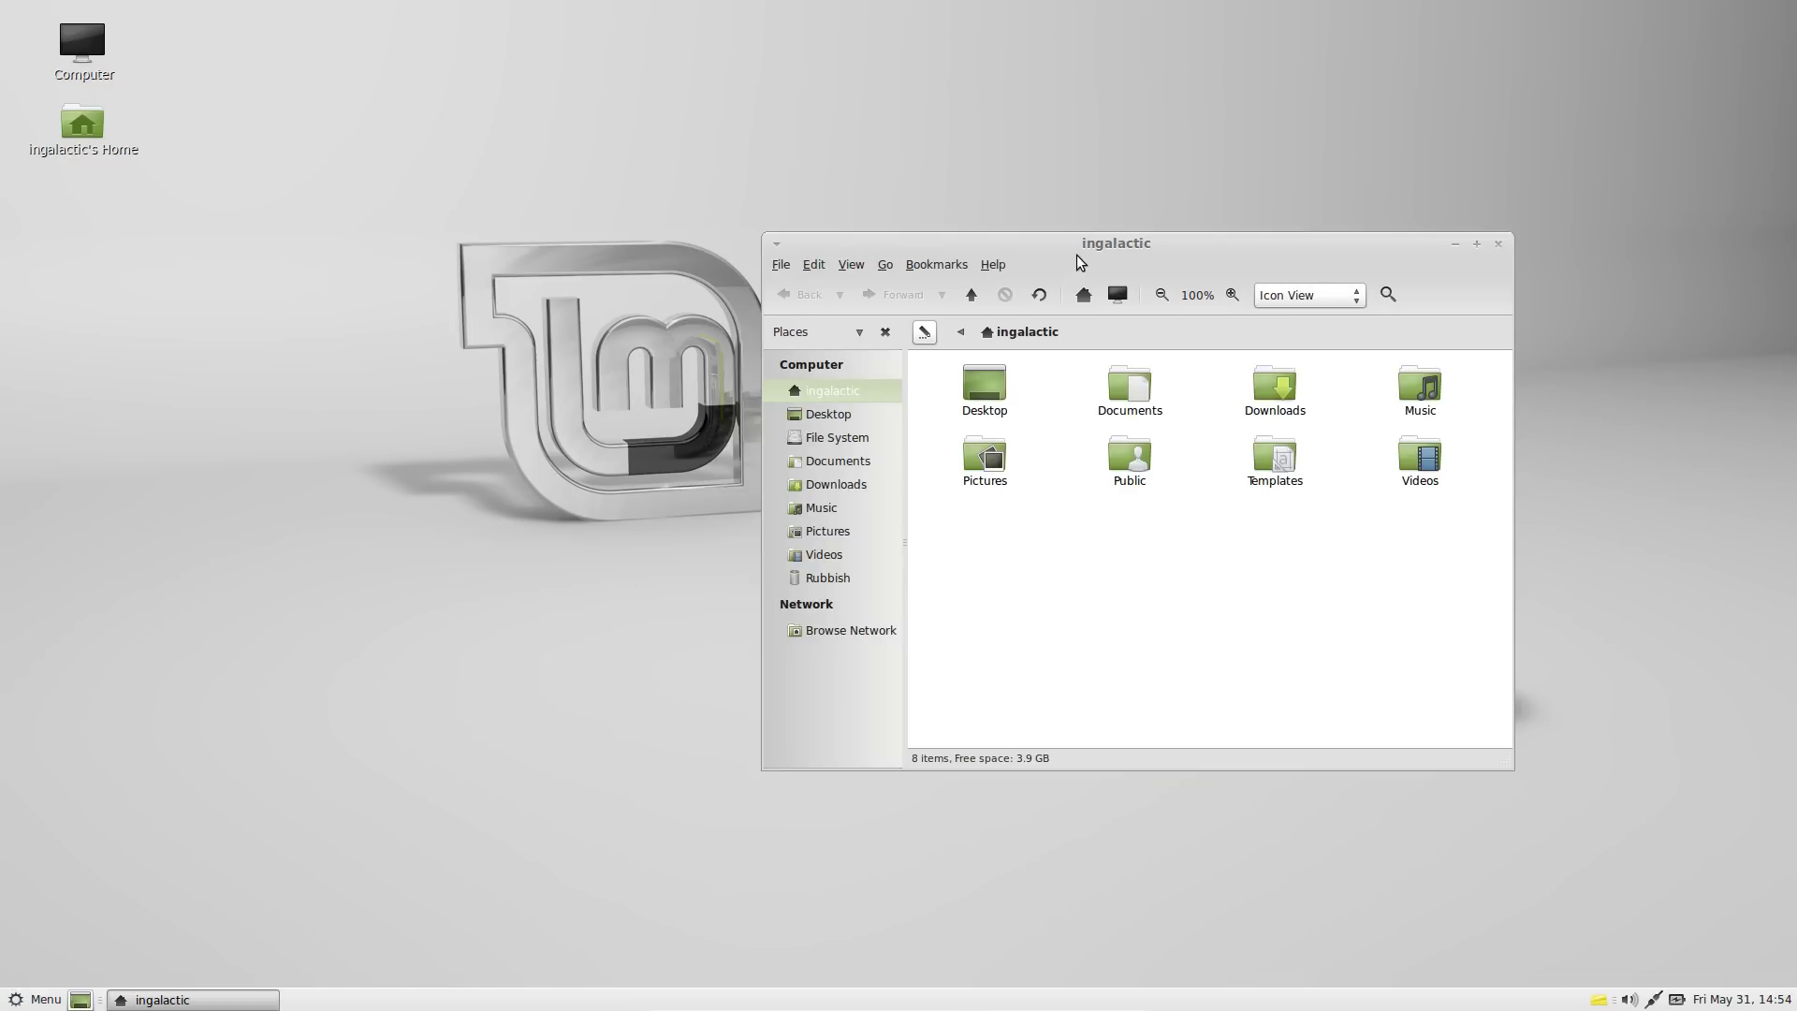
Step: Move the Caja window, look at its Help and File menus, then close the window
{"action": "left_click_drag", "start_coordinate": [1053, 249], "coordinate": [690, 283]}
{"action": "left_click", "coordinate": [641, 301]}
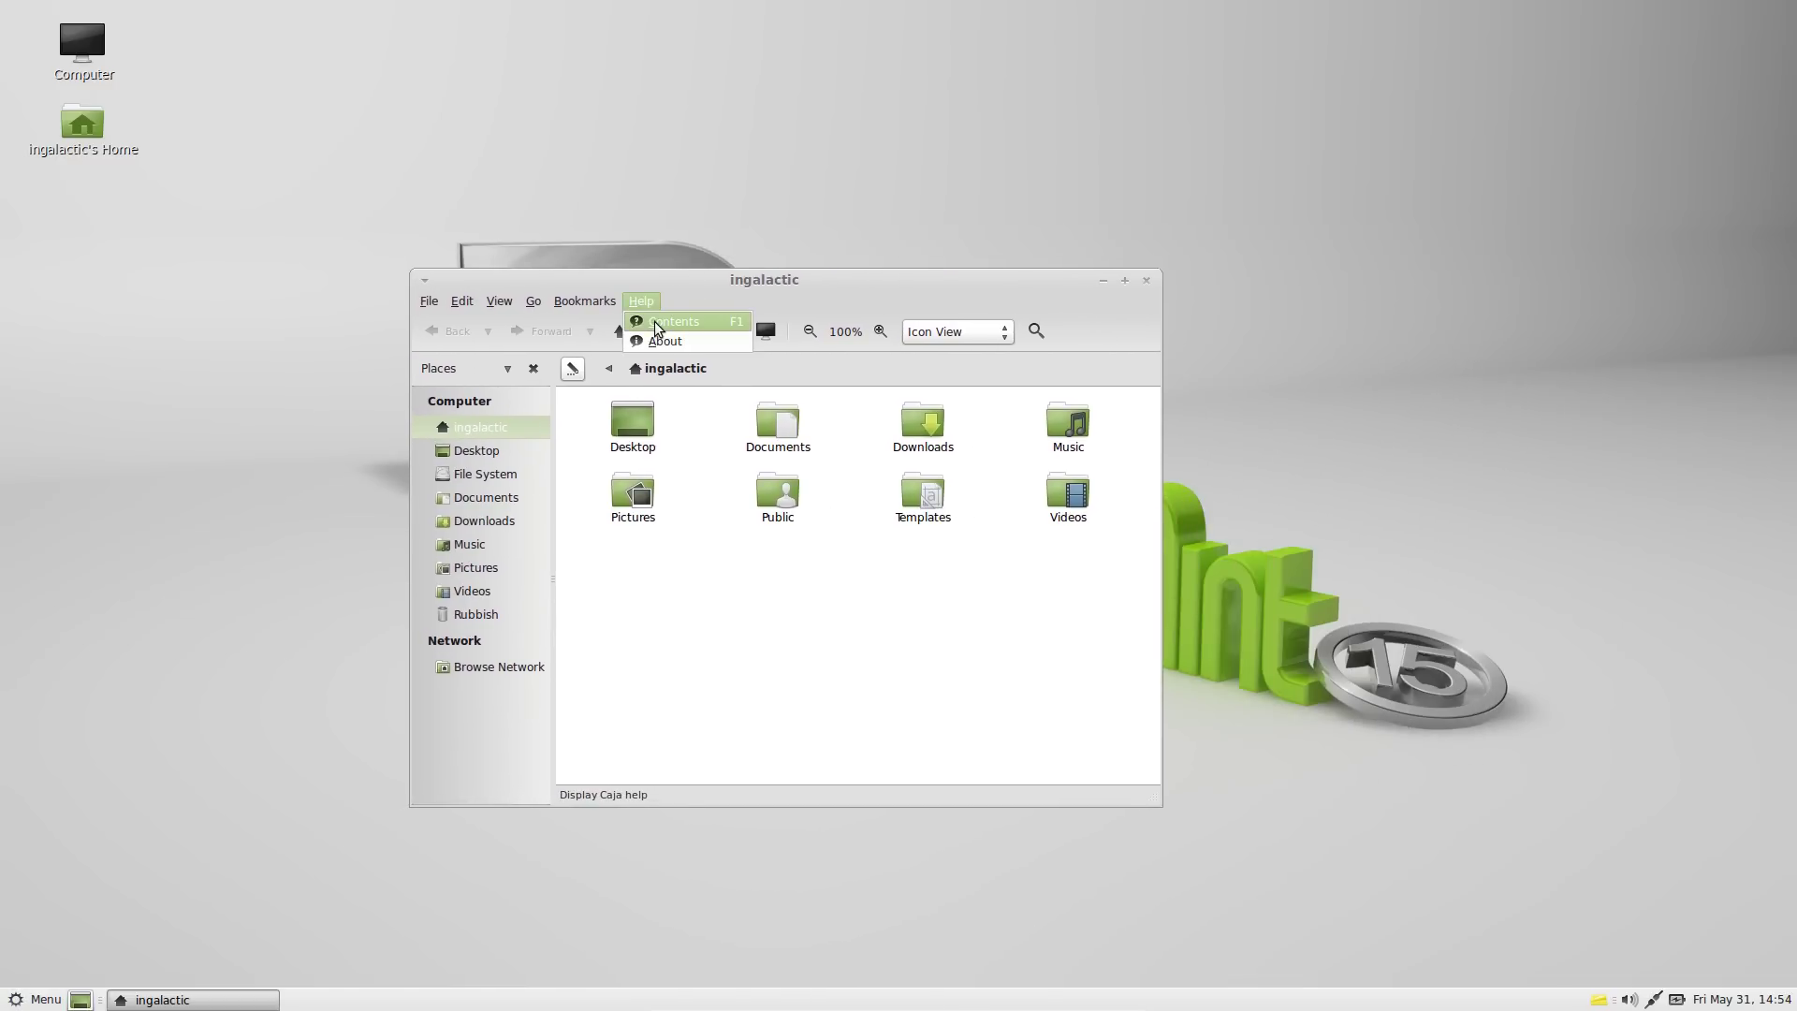
{"action": "left_click", "coordinate": [646, 316]}
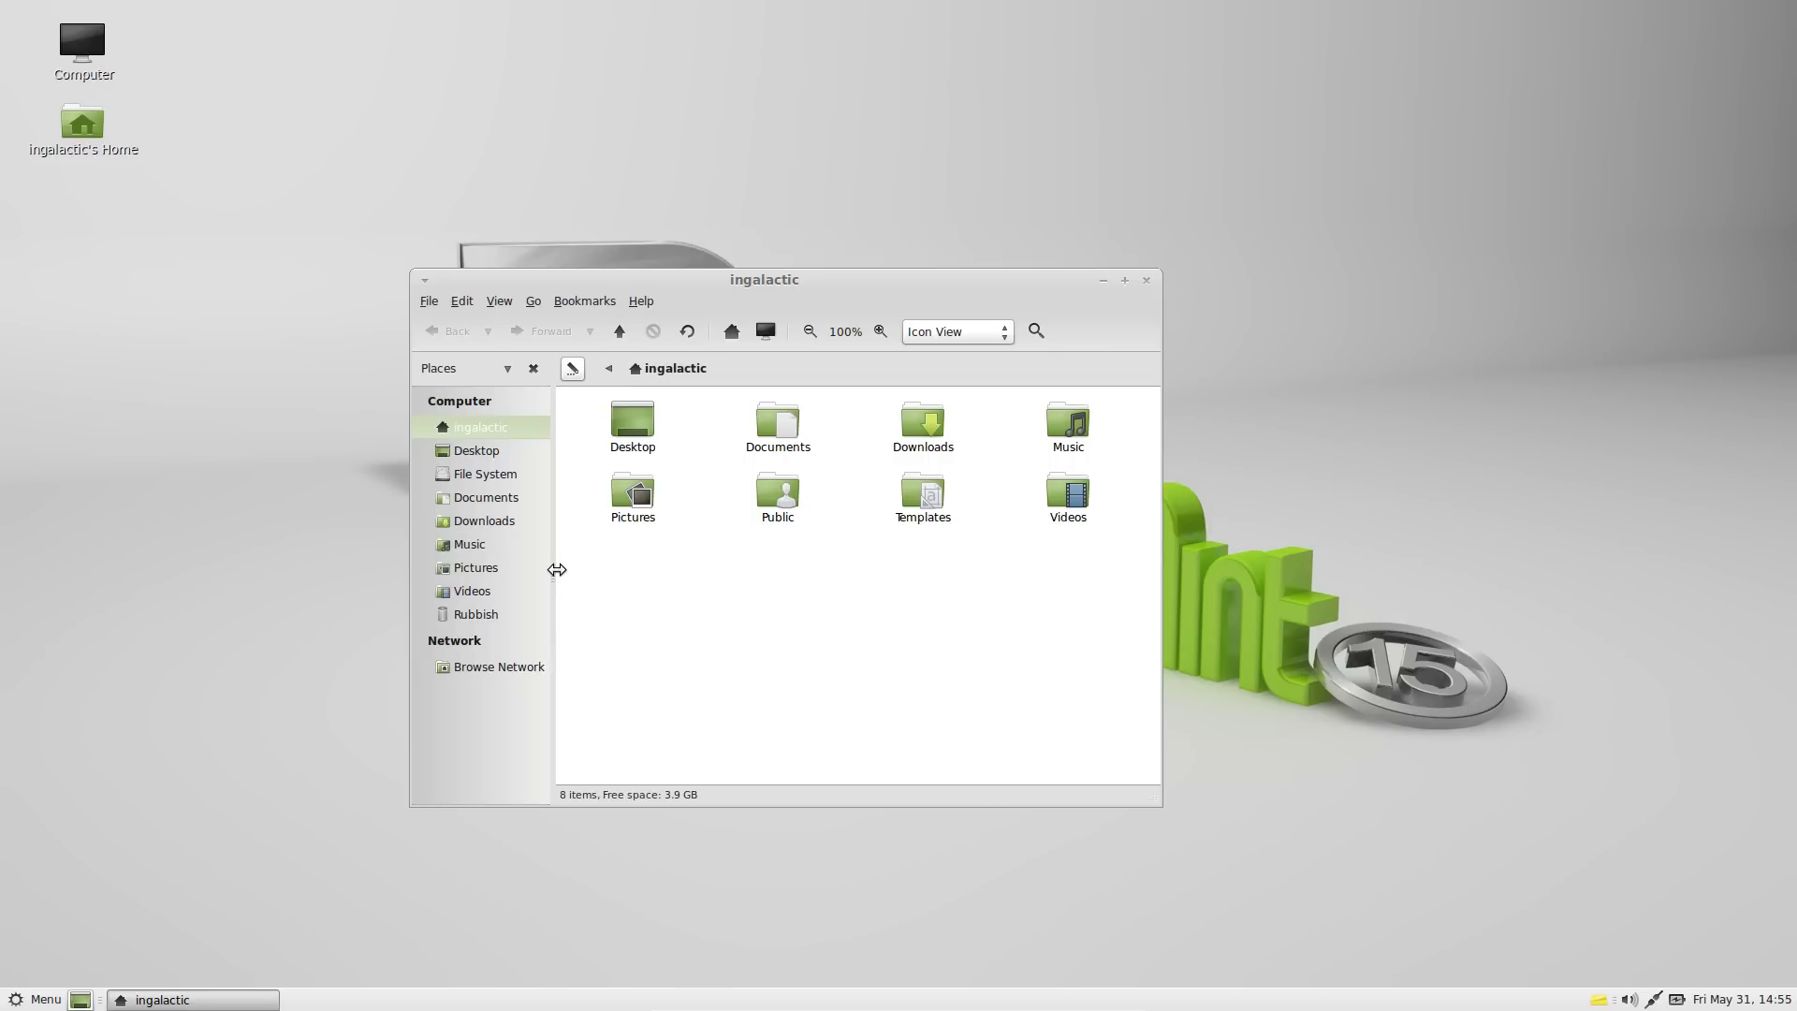
{"action": "left_click", "coordinate": [584, 301]}
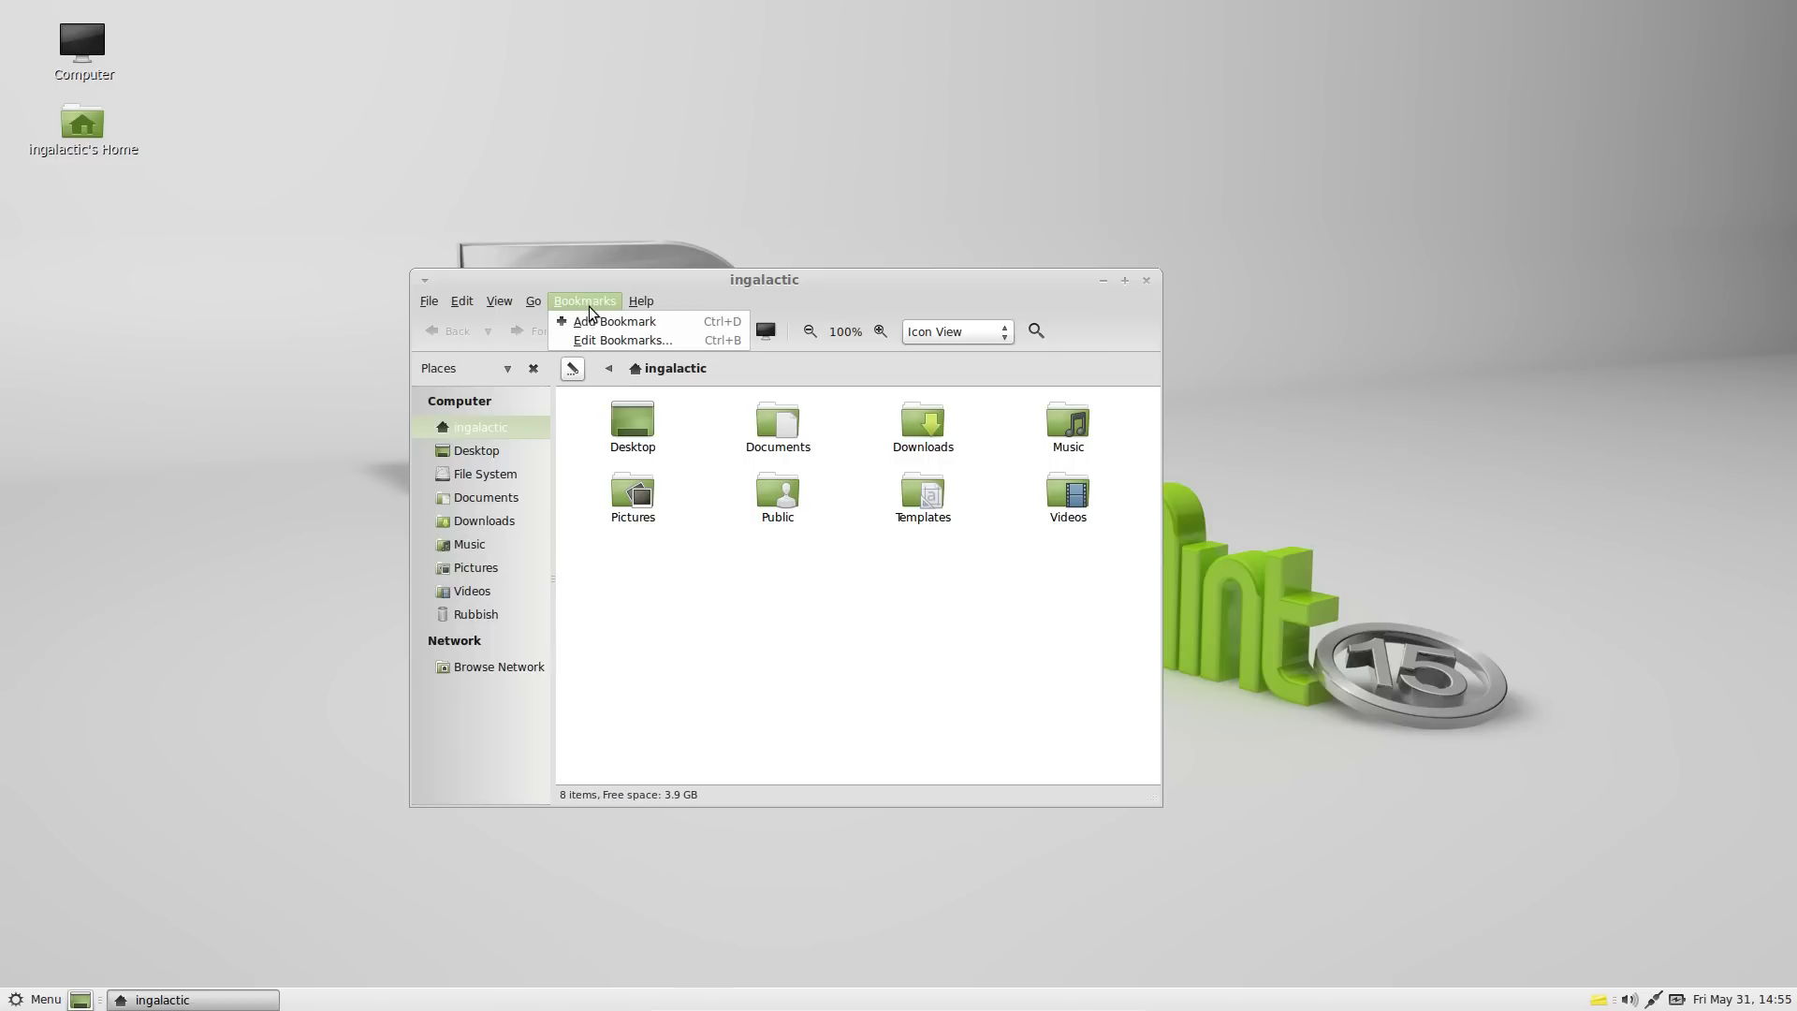
{"action": "left_click", "coordinate": [433, 301]}
{"action": "left_click_drag", "start_coordinate": [916, 306], "coordinate": [1057, 263]}
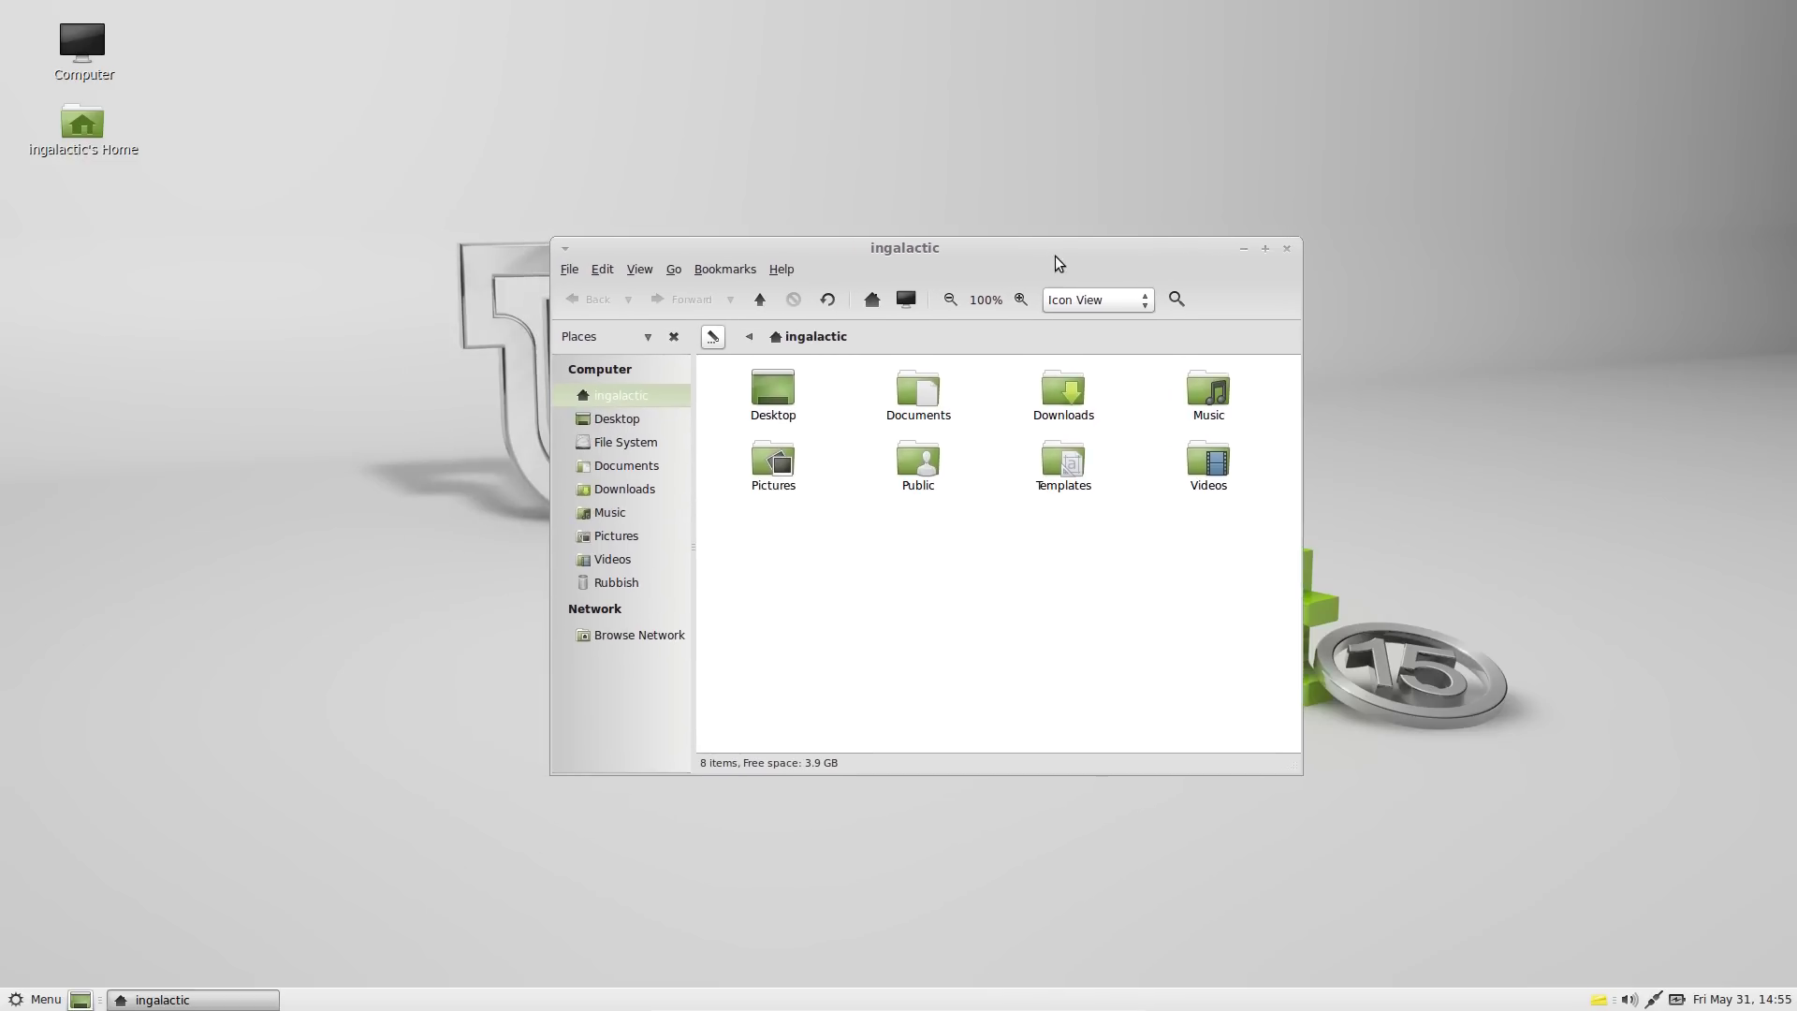
{"action": "left_click", "coordinate": [1287, 249]}
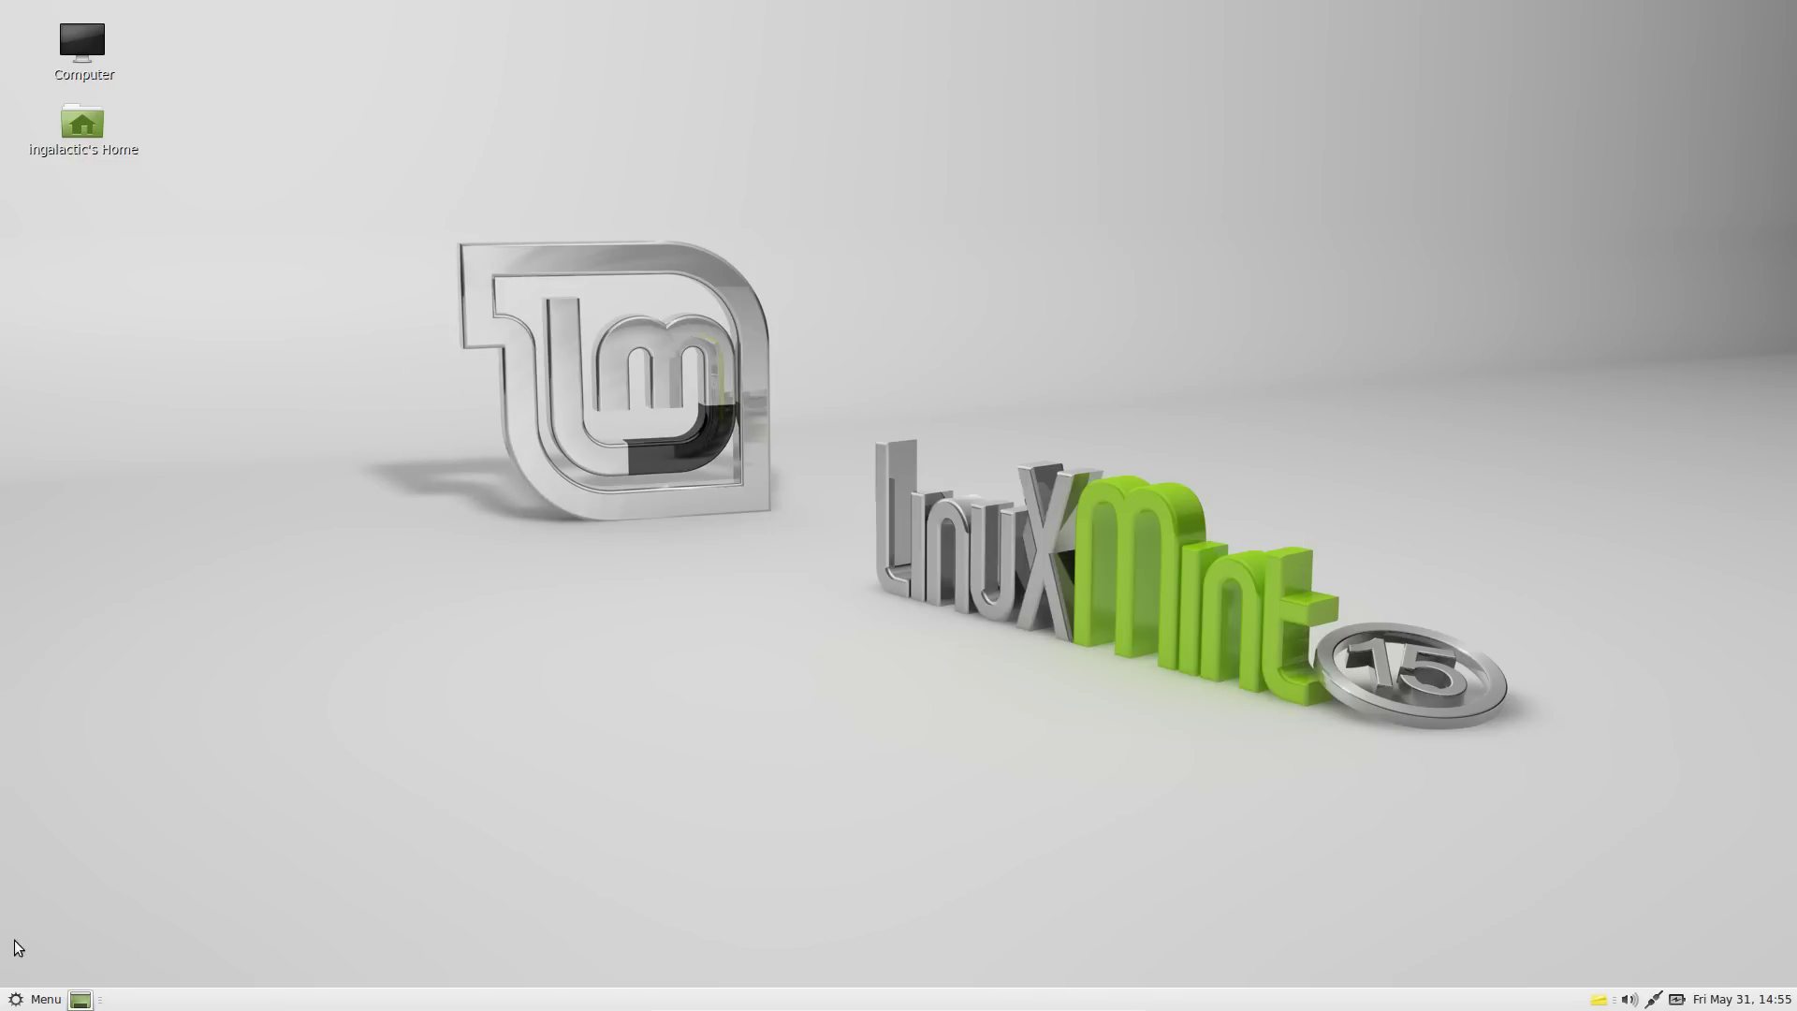
Step: Browse the panel's Add to Panel applet list, close it without adding any, then open the Menu
{"action": "right_click", "coordinate": [640, 1002]}
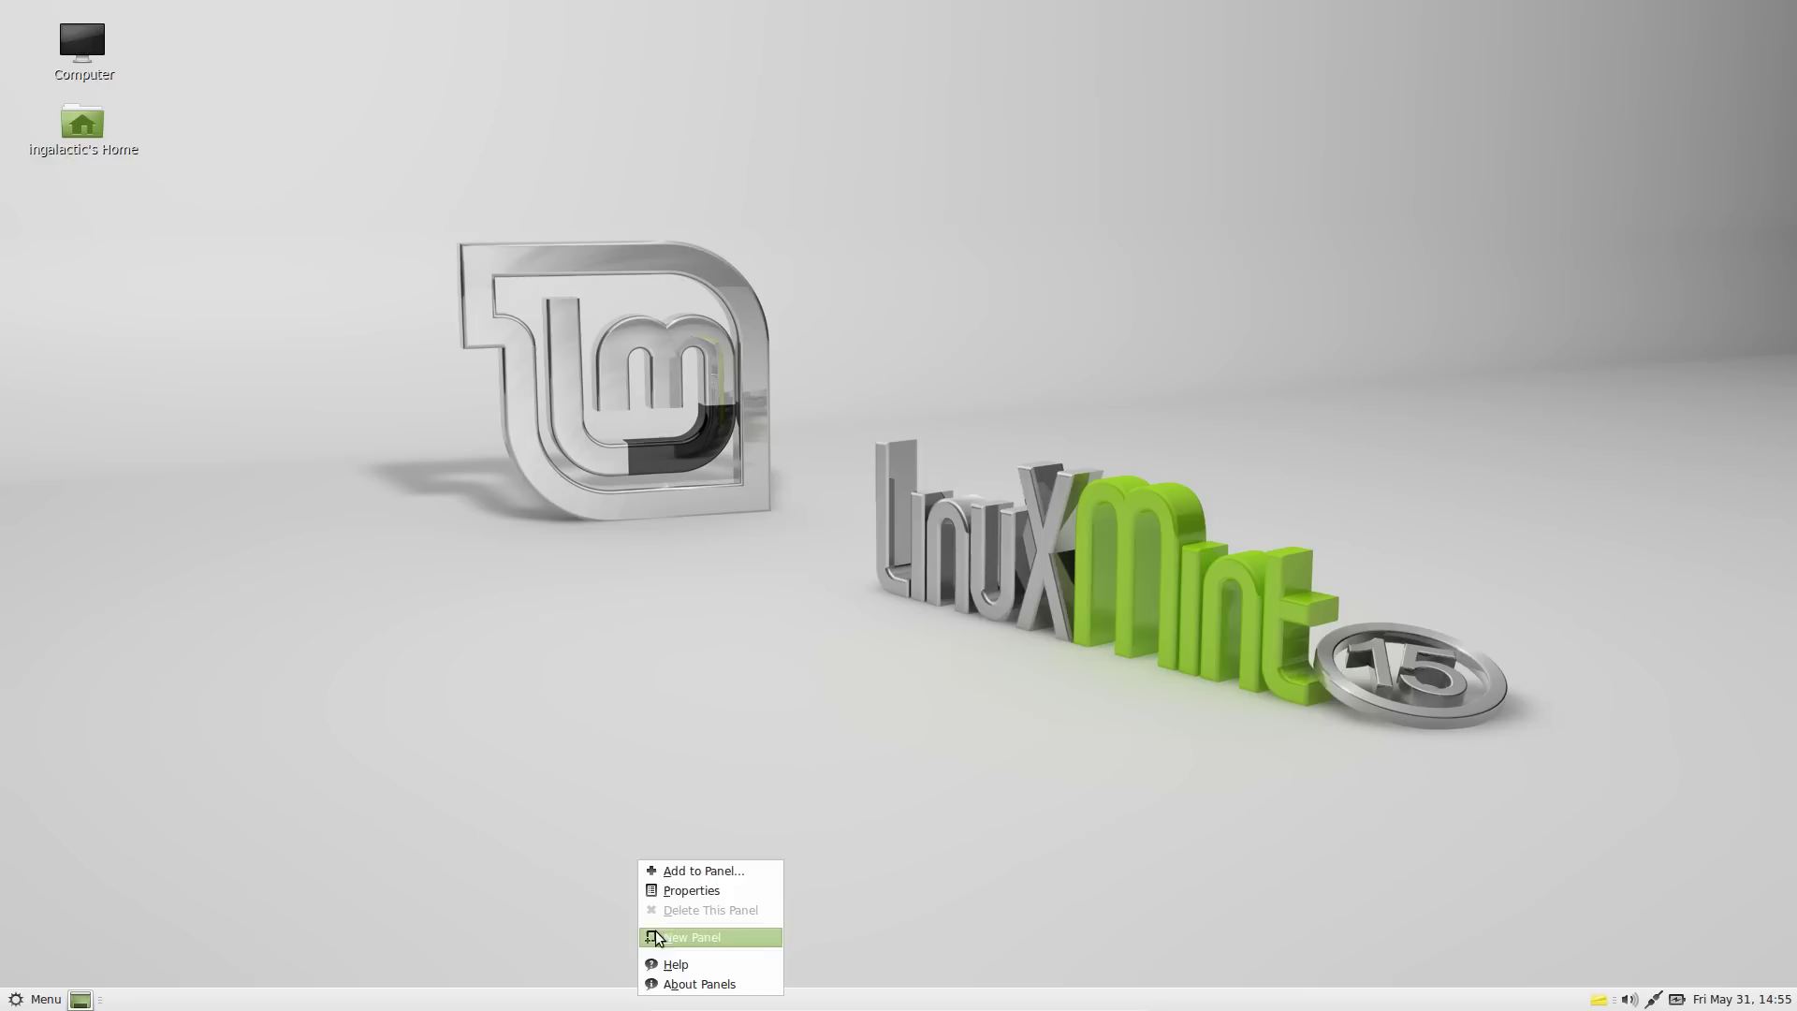
{"action": "left_click", "coordinate": [680, 870]}
{"action": "scroll", "coordinate": [804, 506], "scroll_direction": "down", "scroll_amount": 4}
{"action": "scroll", "coordinate": [813, 487], "scroll_direction": "down", "scroll_amount": 6}
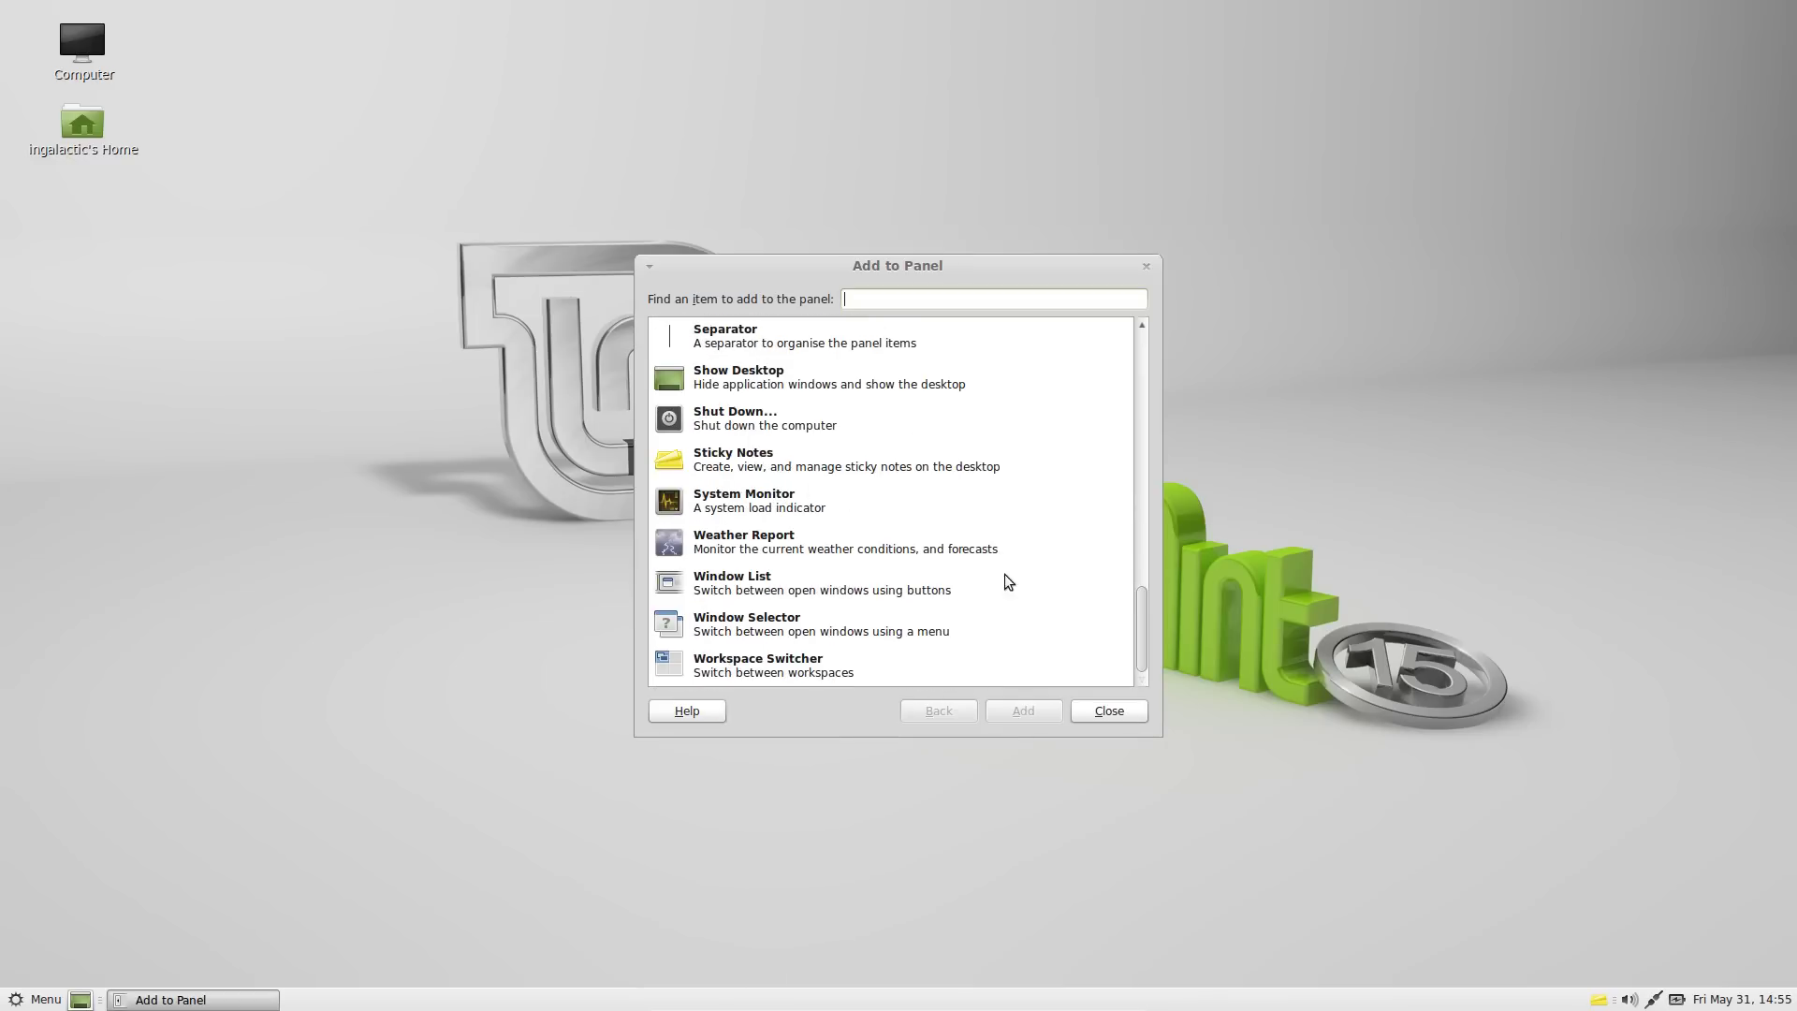
{"action": "left_click_drag", "start_coordinate": [1146, 667], "coordinate": [1151, 335]}
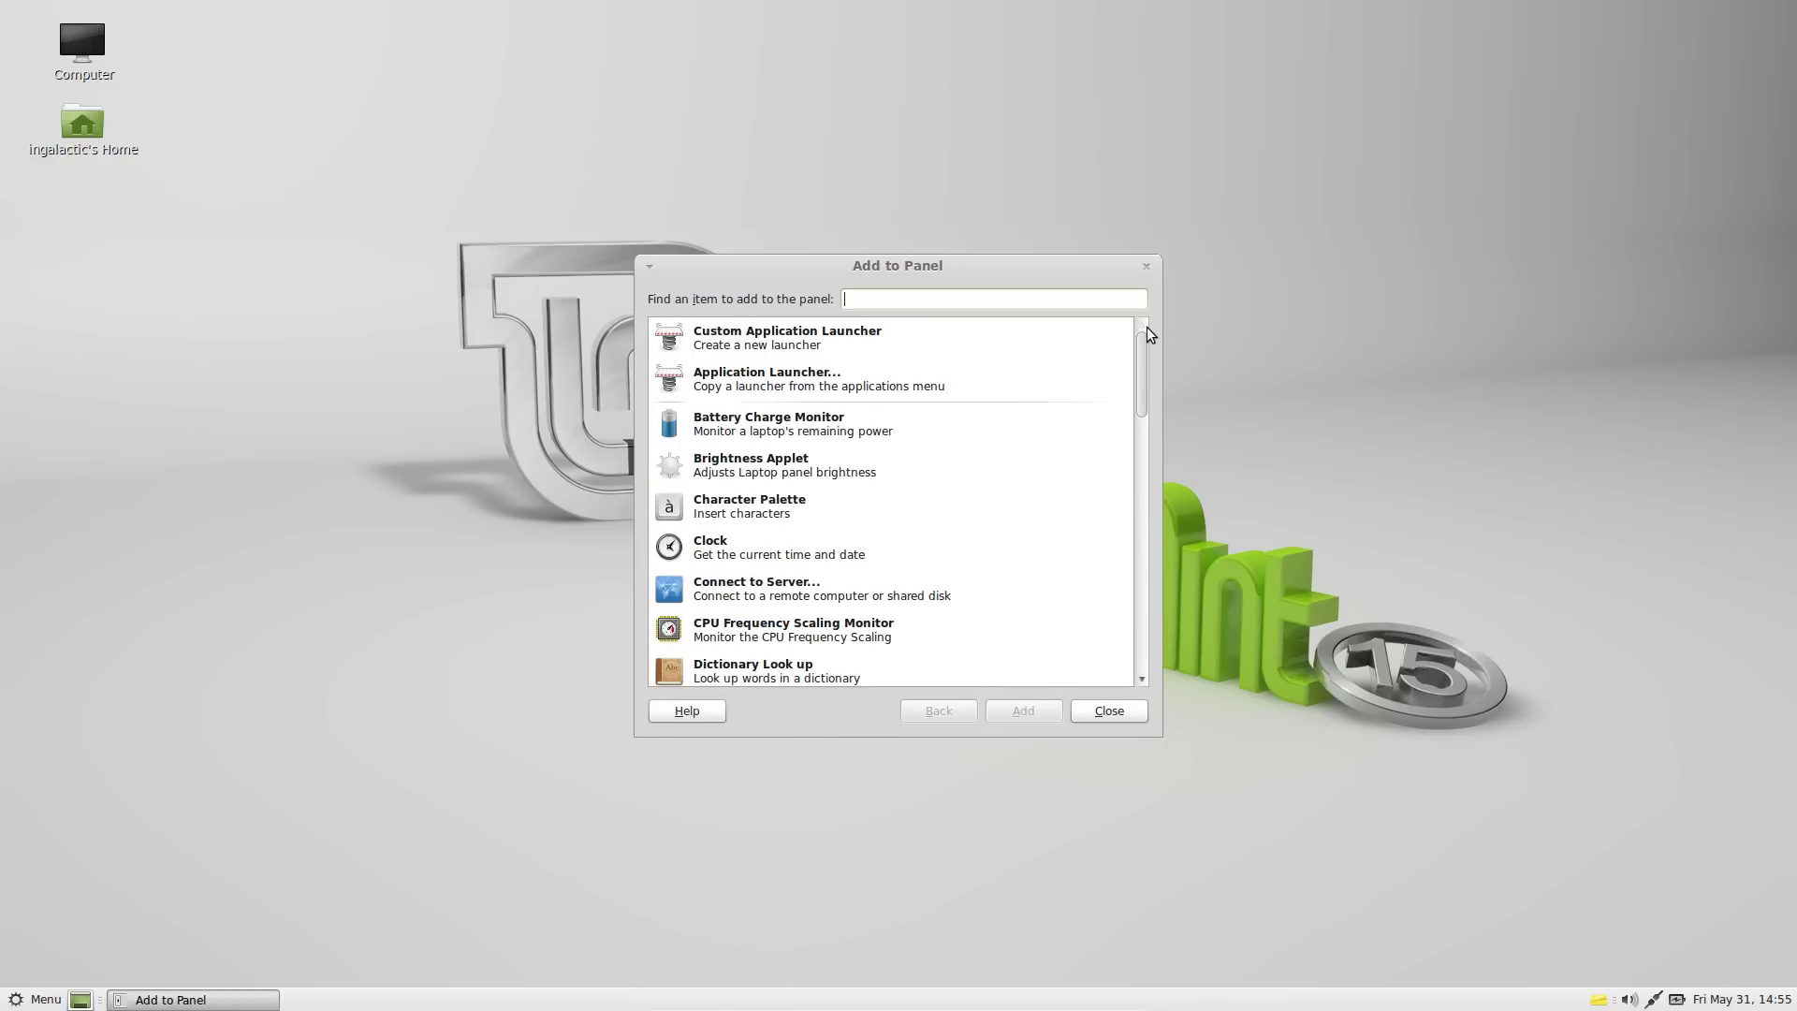
{"action": "scroll", "coordinate": [1009, 493], "scroll_direction": "down", "scroll_amount": 3}
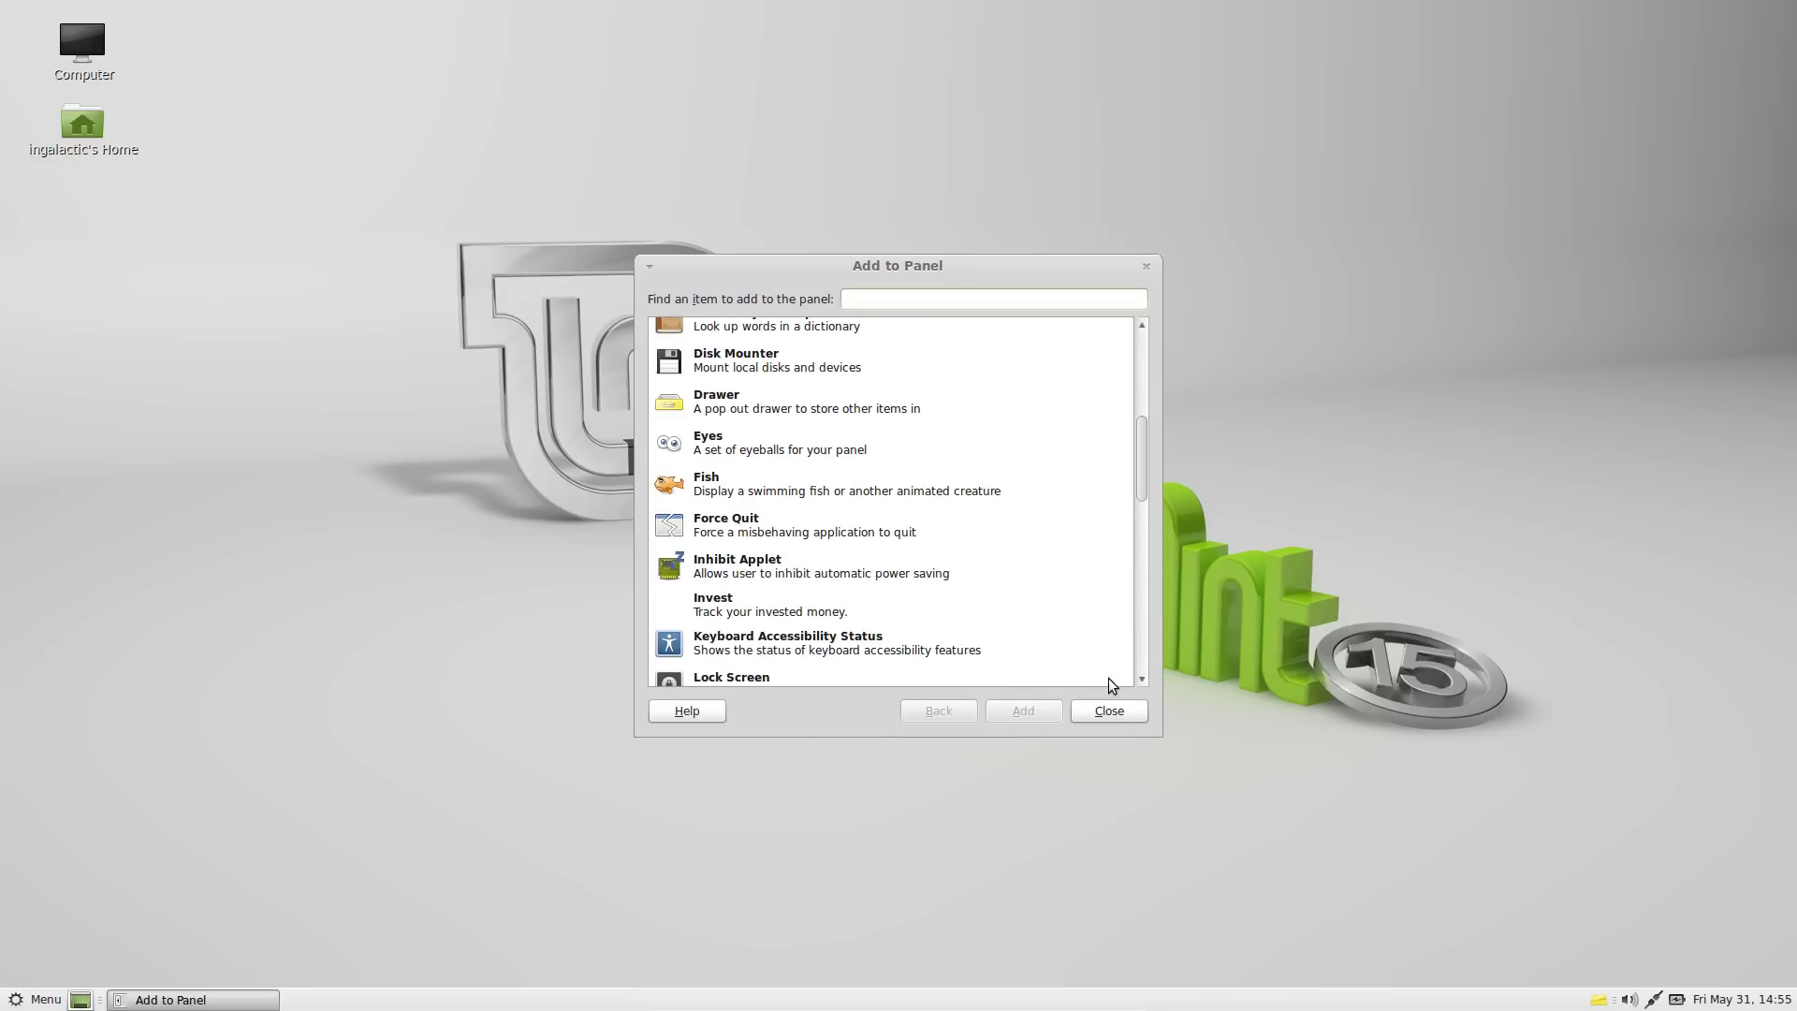
{"action": "left_click", "coordinate": [1111, 712]}
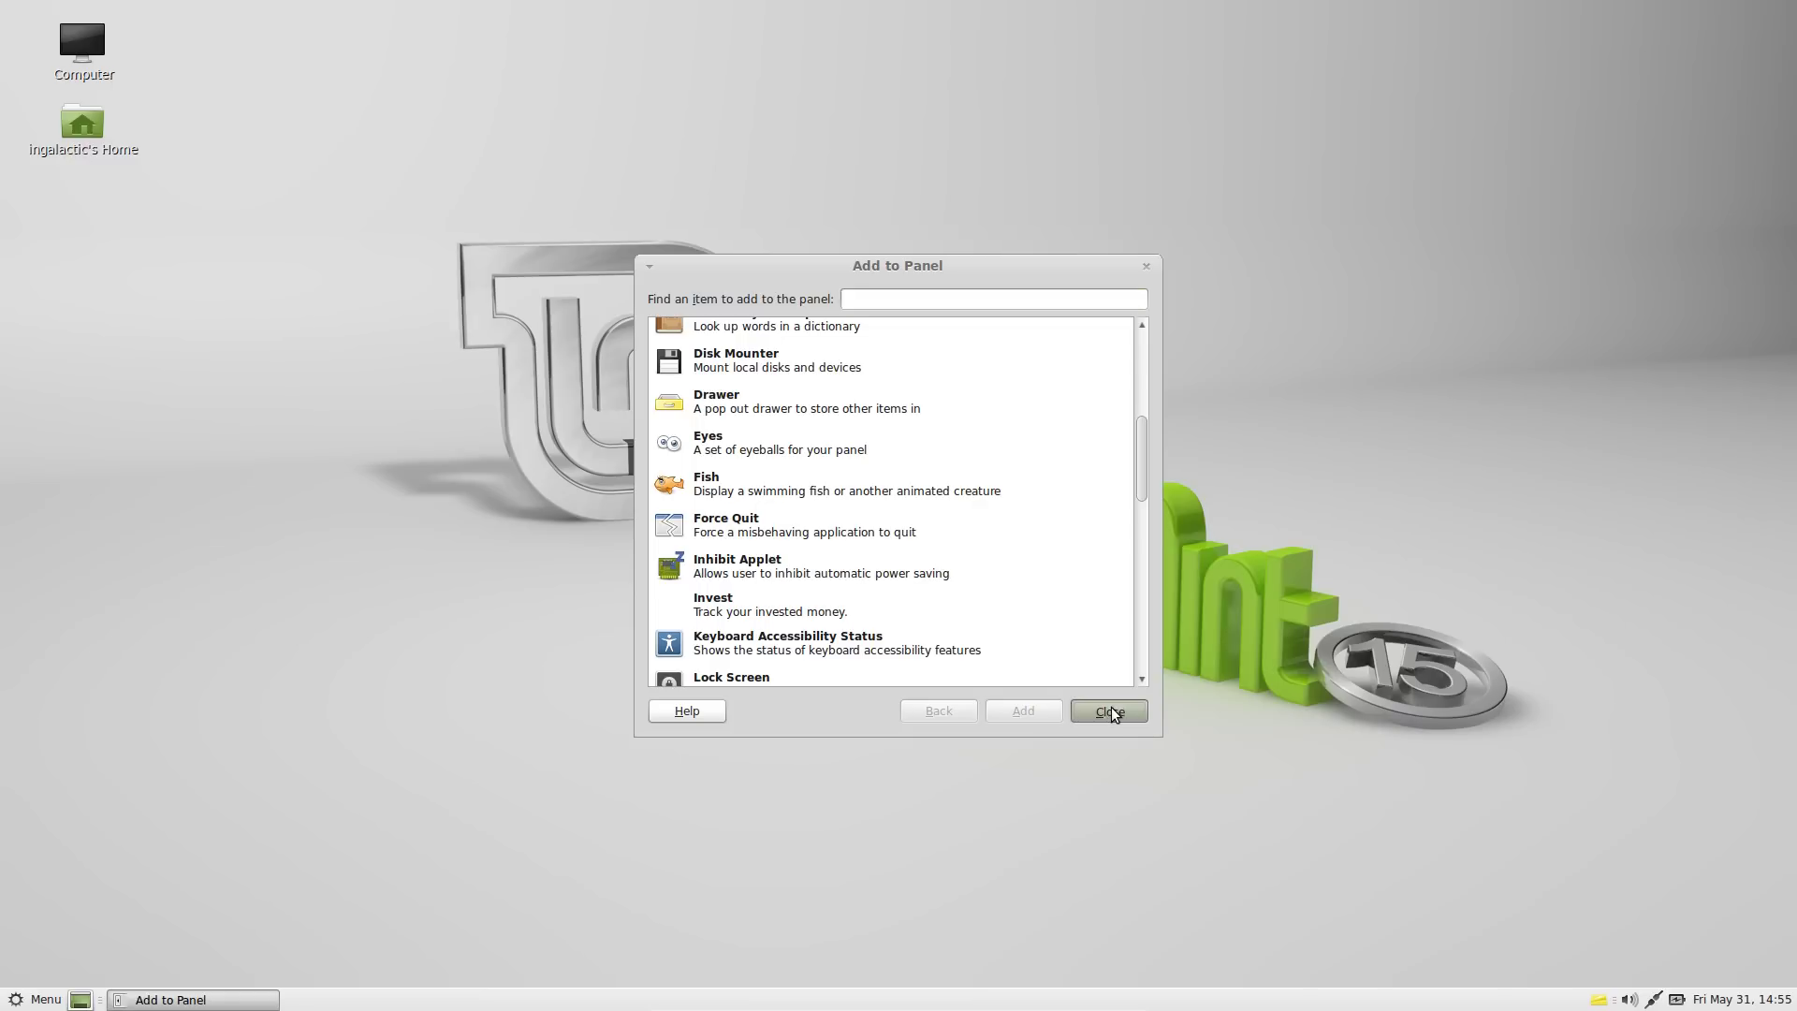
{"action": "left_click", "coordinate": [44, 1000]}
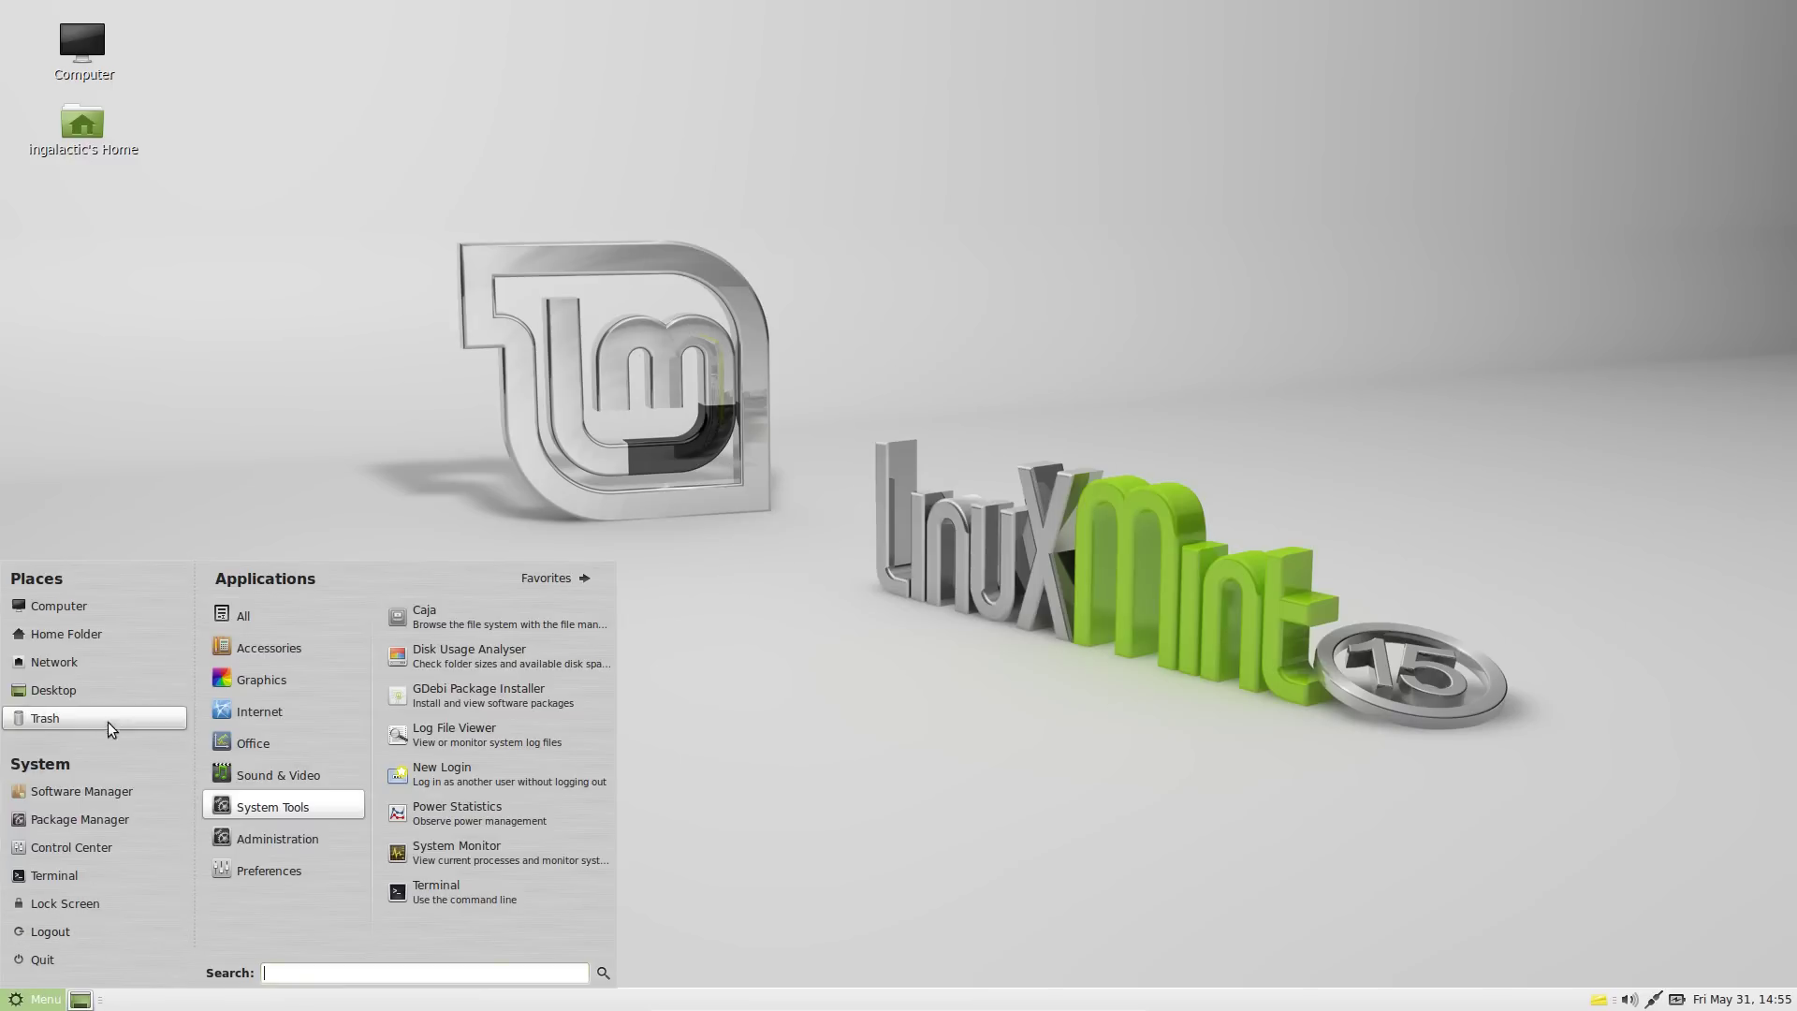
Step: Show All applications, browse the Office and Preferences categories, and launch Control Center from System
{"action": "left_click", "coordinate": [355, 620]}
{"action": "mouse_move", "coordinate": [281, 713]}
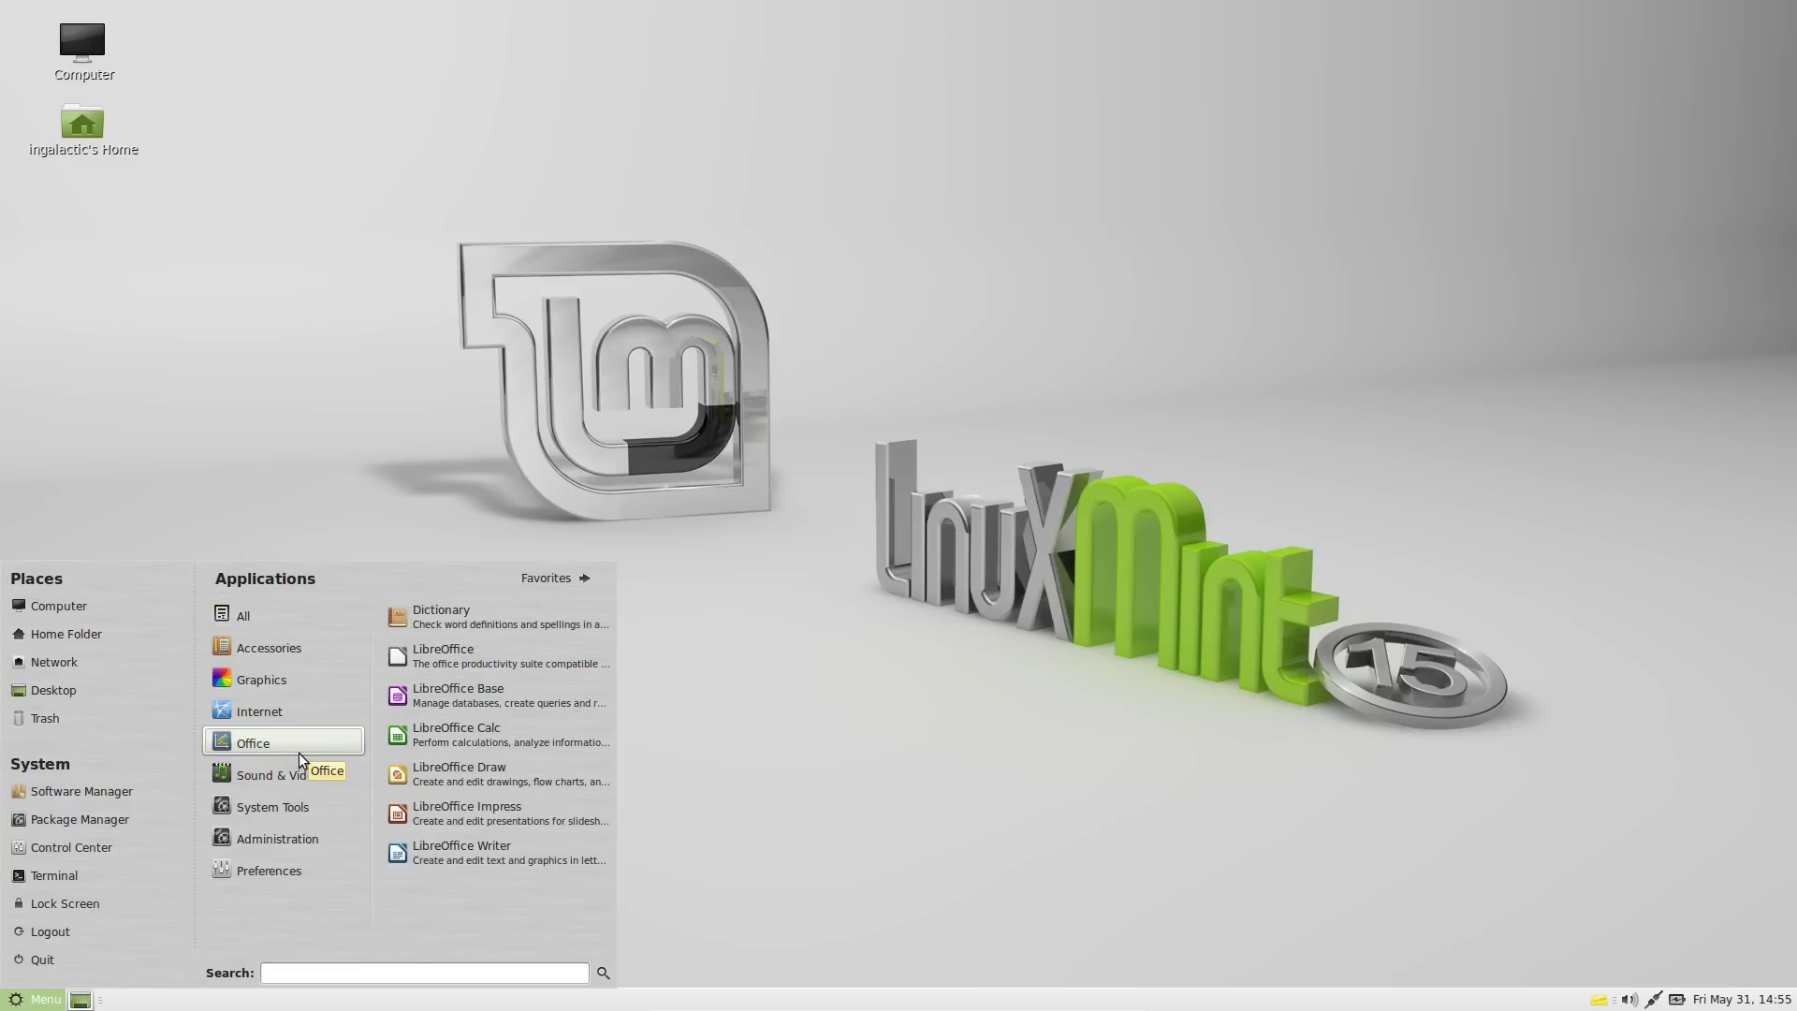
{"action": "mouse_move", "coordinate": [281, 870]}
{"action": "scroll", "coordinate": [479, 836], "scroll_direction": "down", "scroll_amount": 5}
{"action": "scroll", "coordinate": [480, 836], "scroll_direction": "down", "scroll_amount": 5}
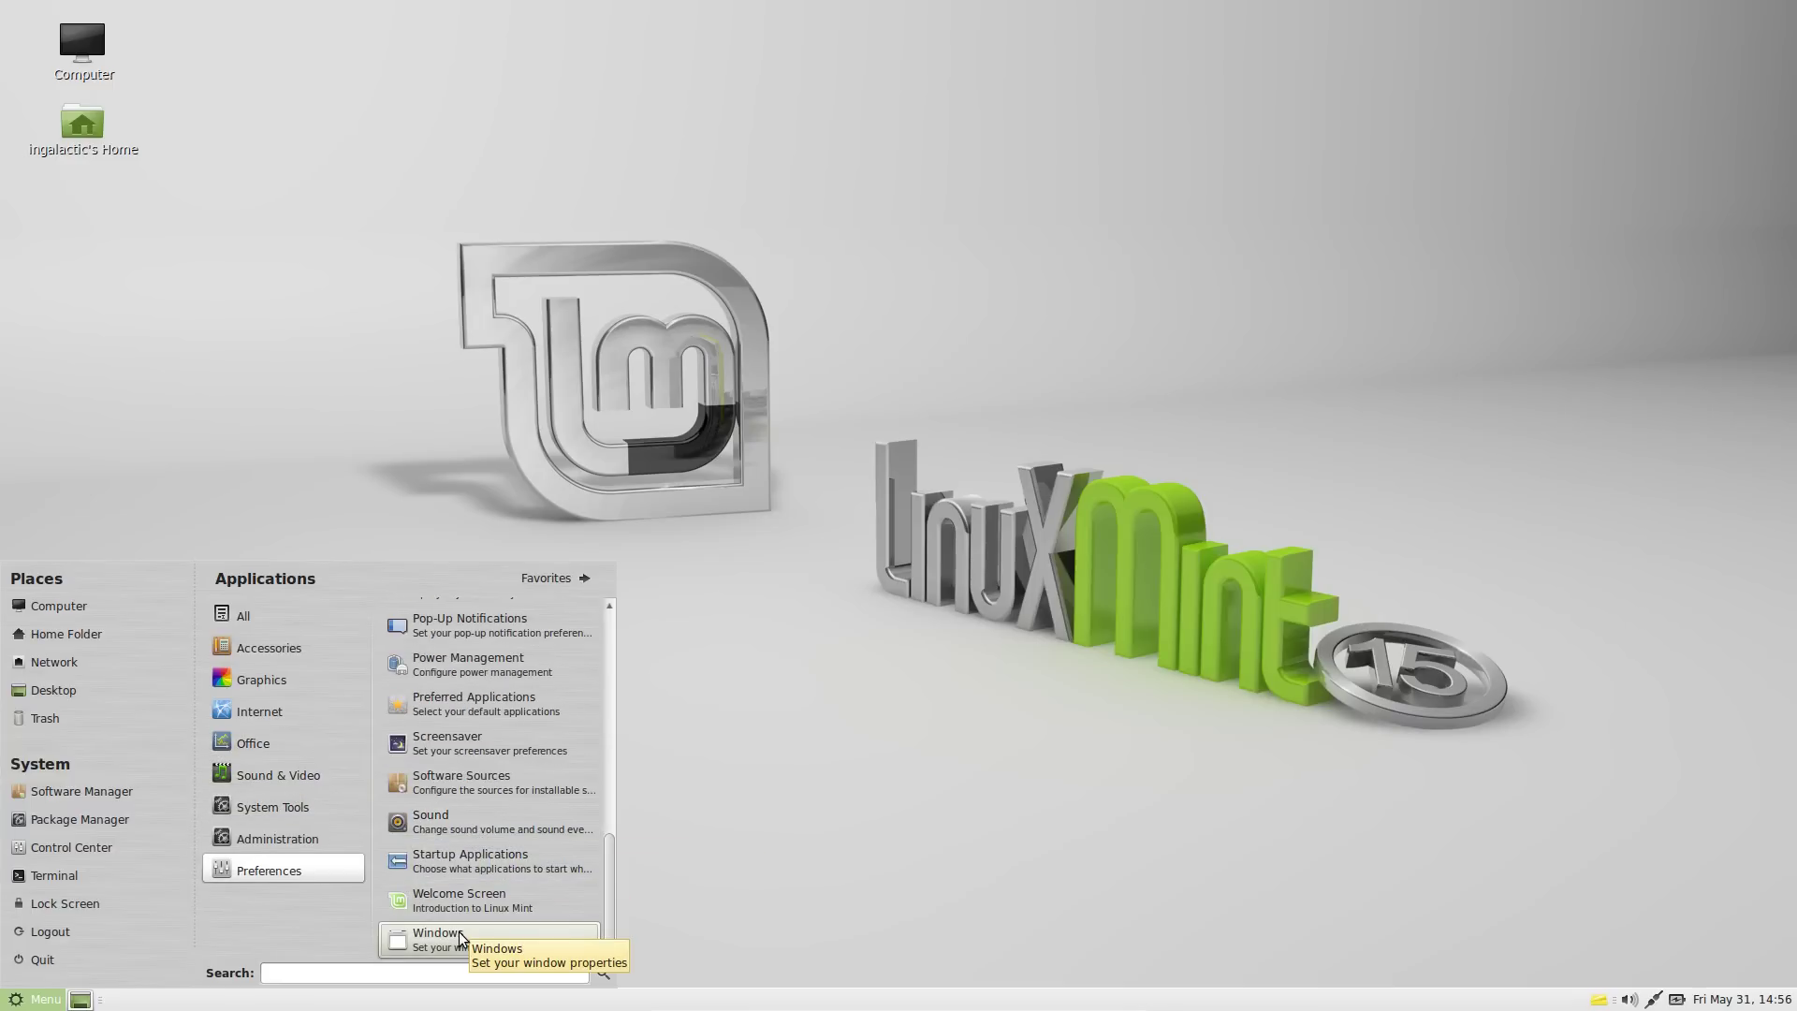
{"action": "left_click", "coordinate": [98, 850]}
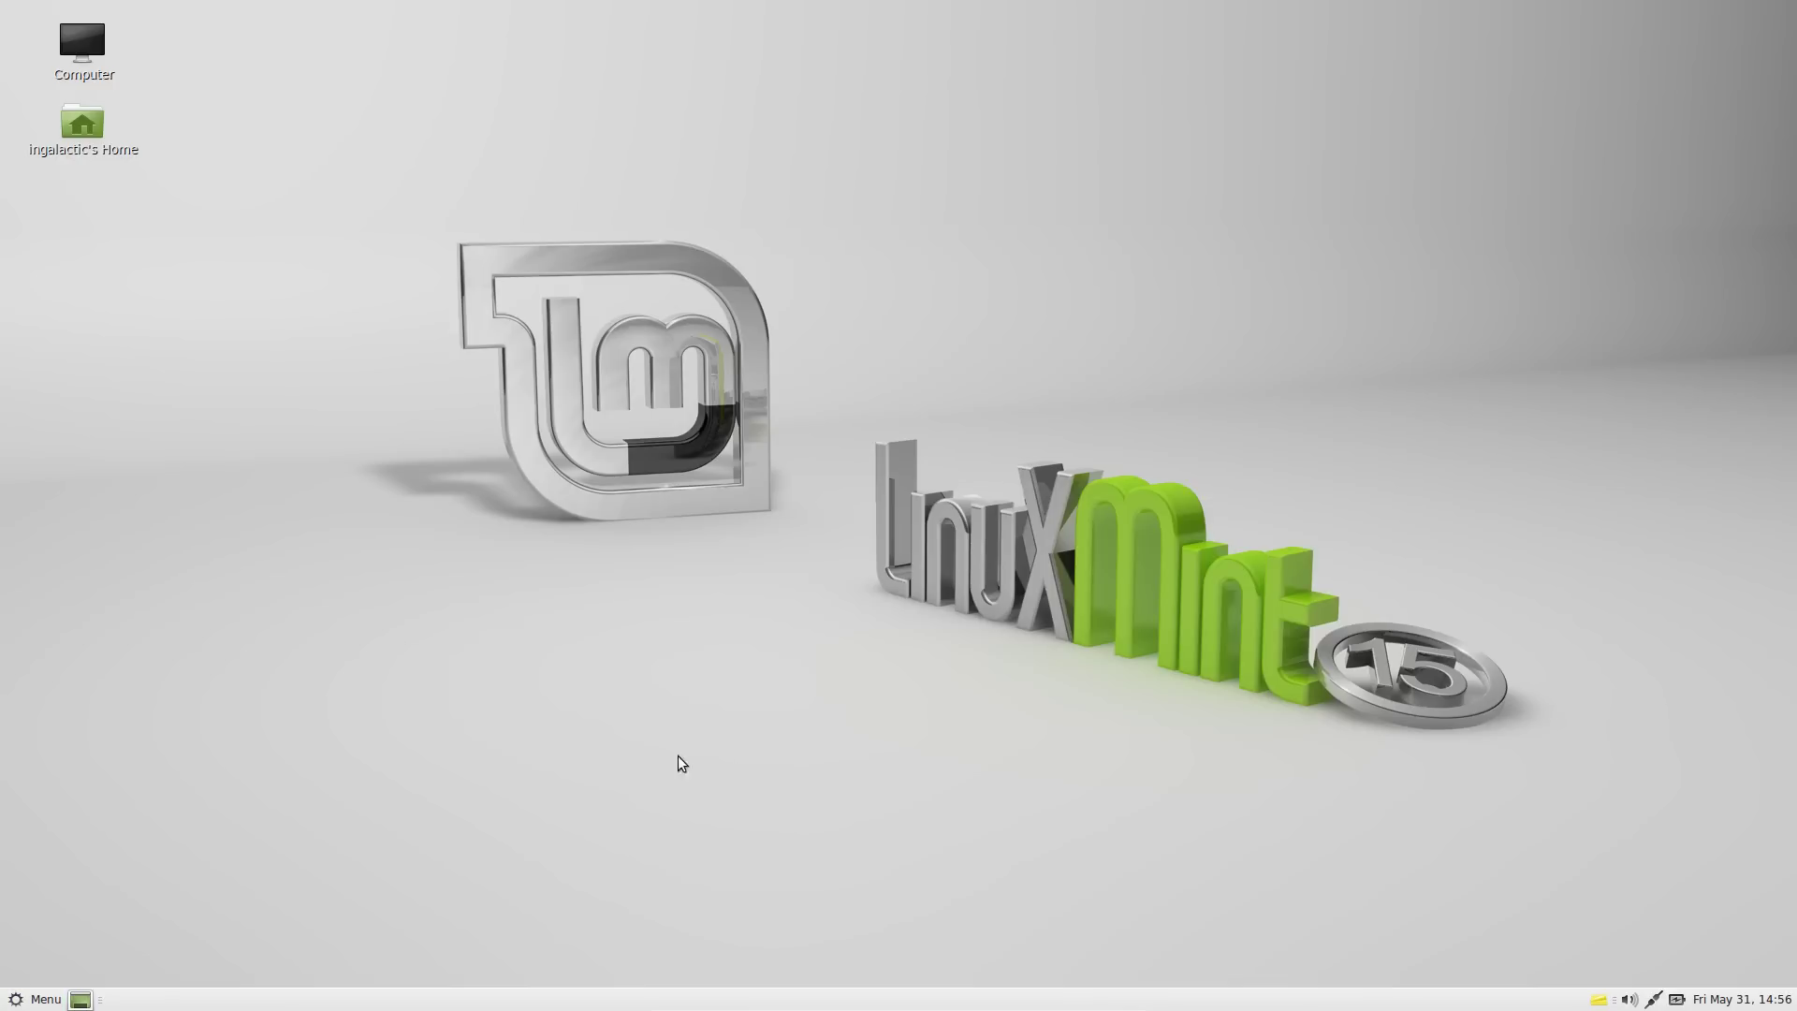
Step: Scroll through the Control Centre settings groups, nudge the window slightly left, then close it
{"action": "scroll", "coordinate": [800, 382], "scroll_direction": "down", "scroll_amount": 1}
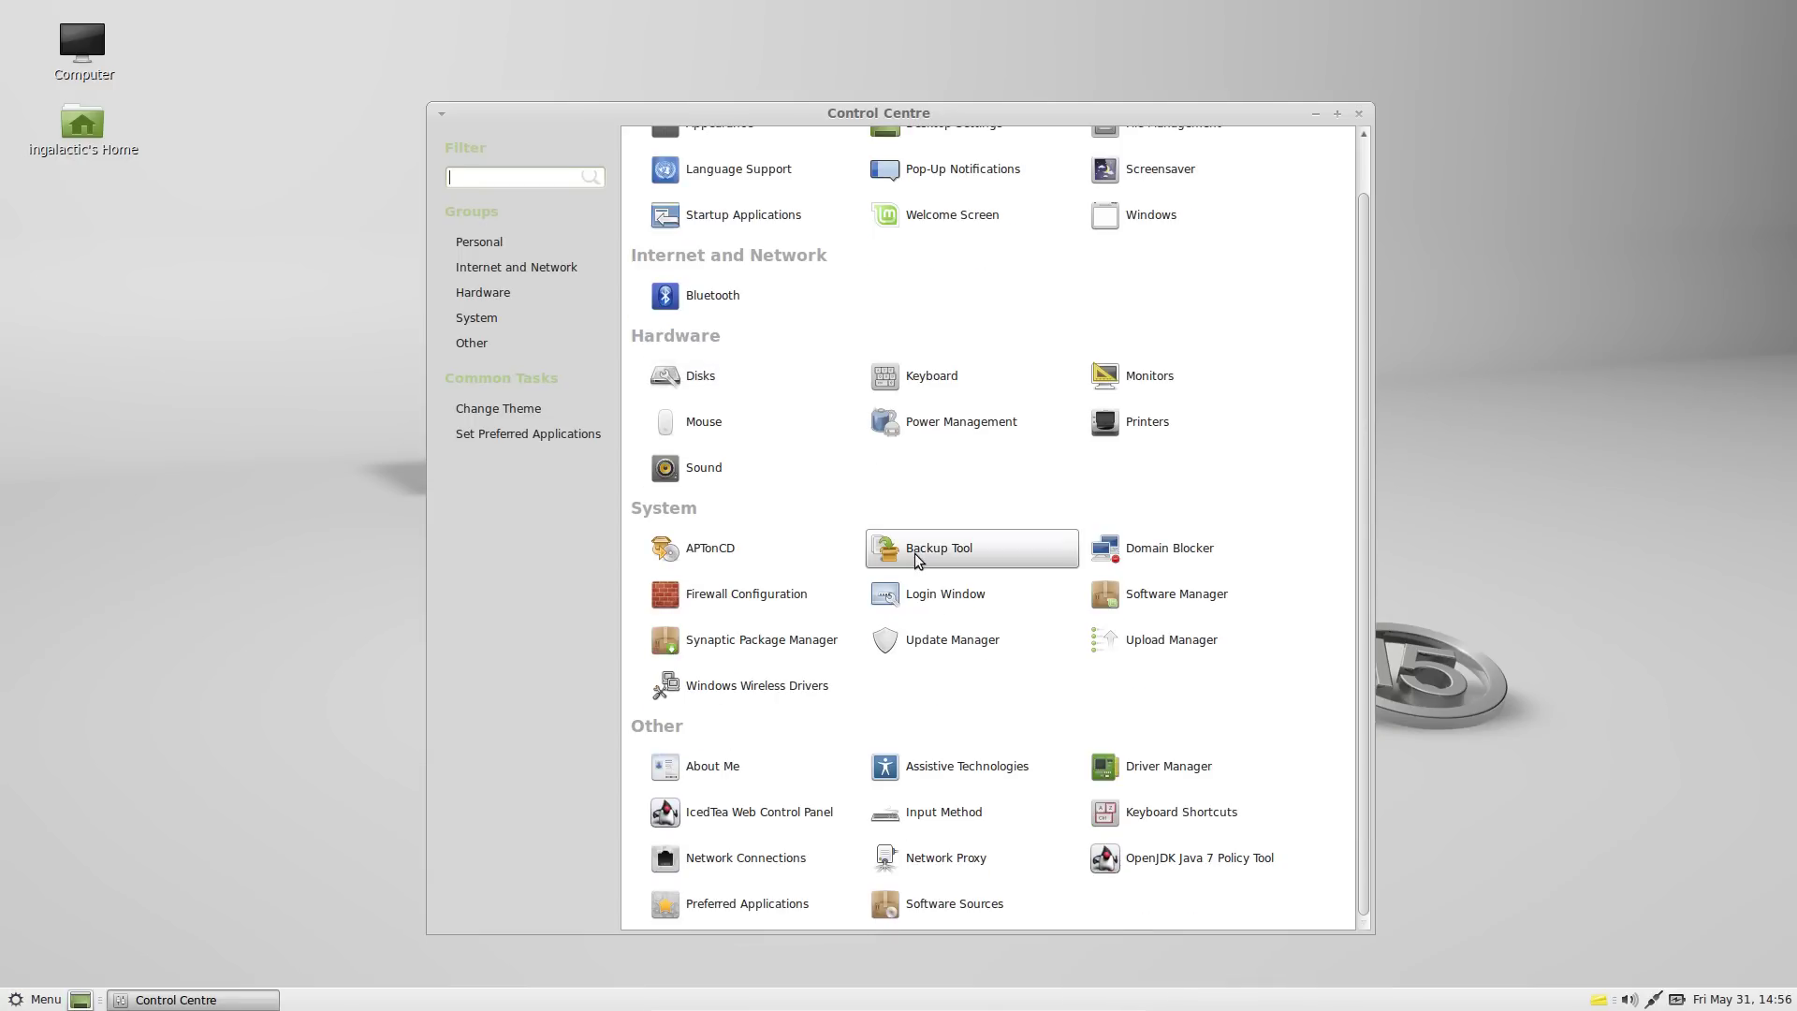
{"action": "scroll", "coordinate": [1296, 474], "scroll_direction": "up", "scroll_amount": 1}
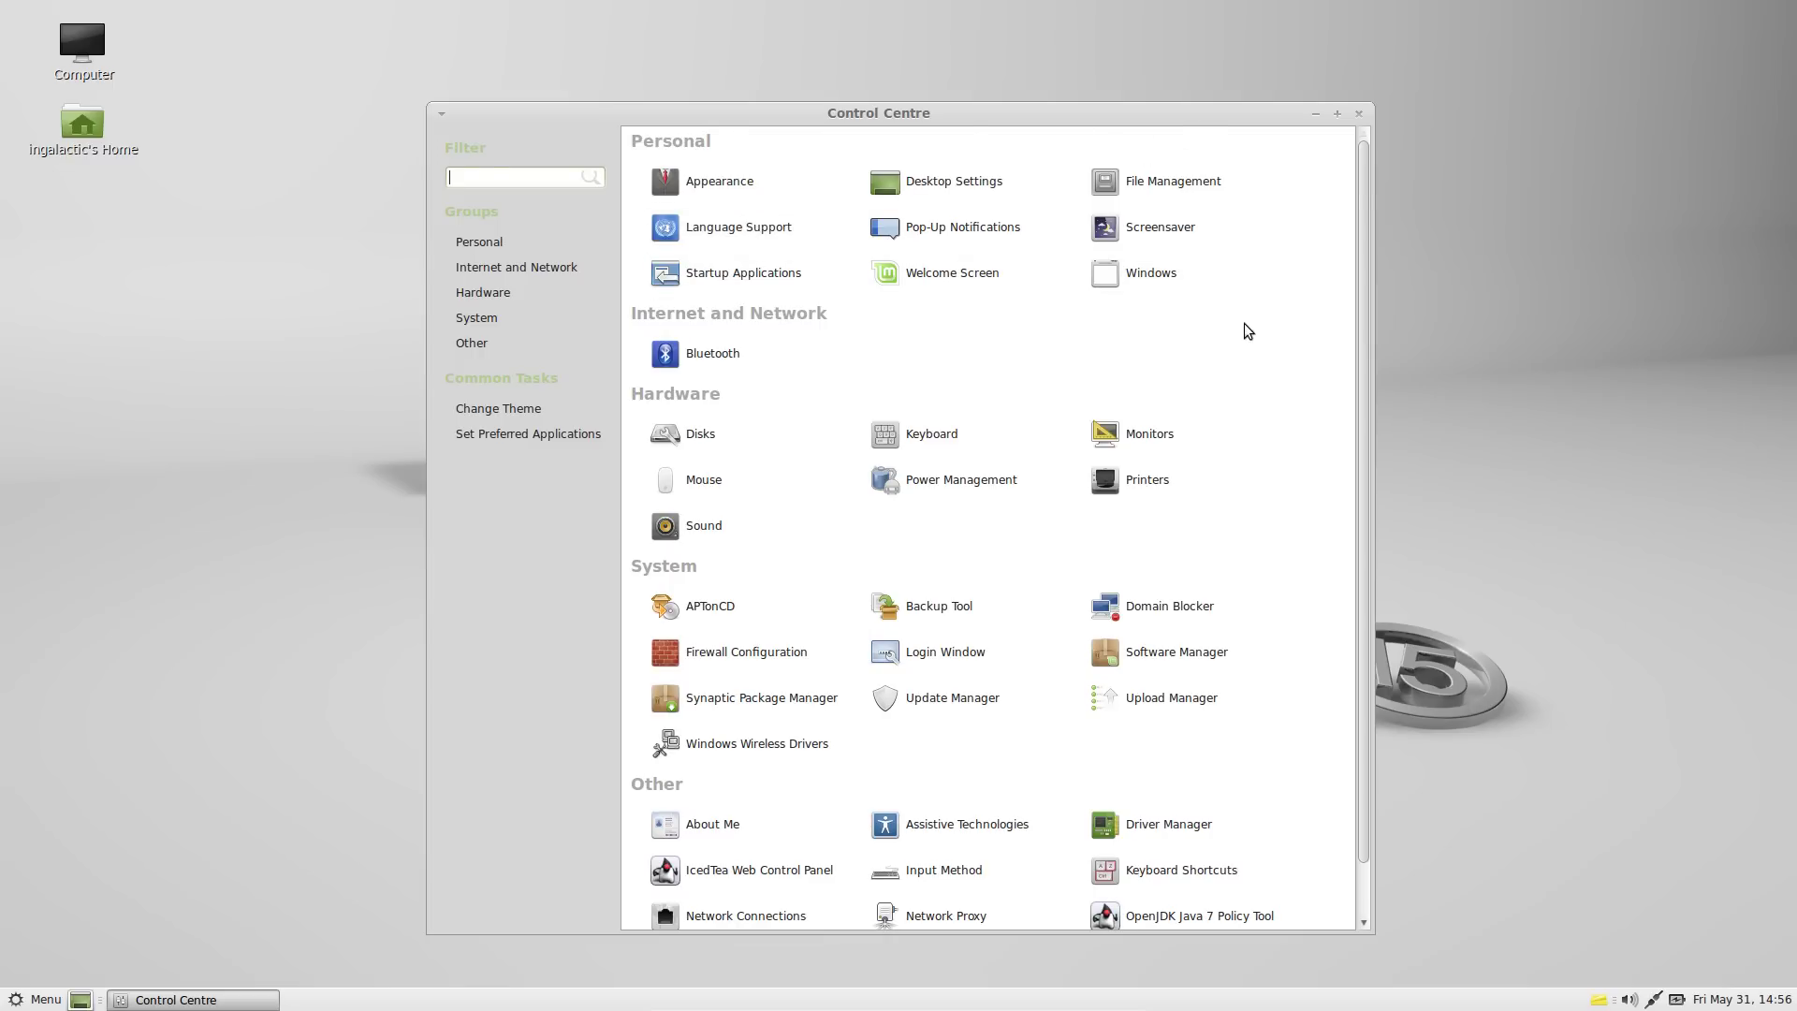
{"action": "scroll", "coordinate": [1250, 329], "scroll_direction": "down", "scroll_amount": 1}
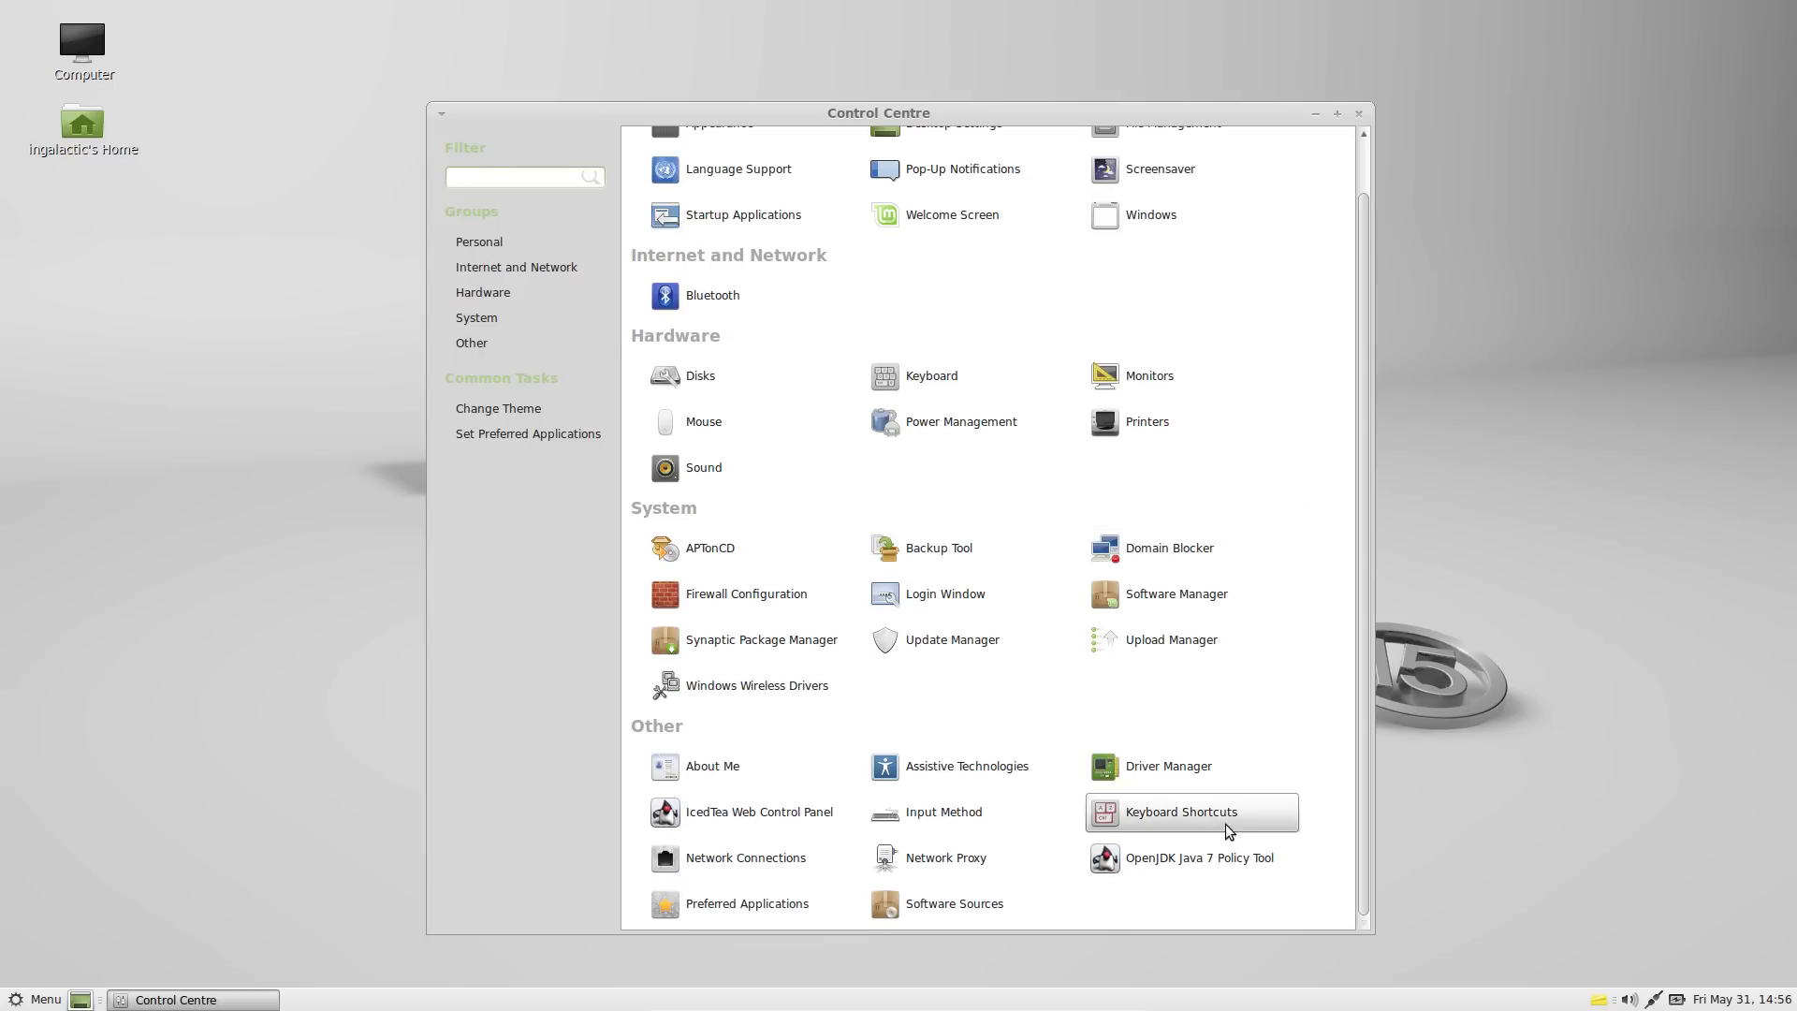
{"action": "scroll", "coordinate": [1127, 894], "scroll_direction": "up", "scroll_amount": 1}
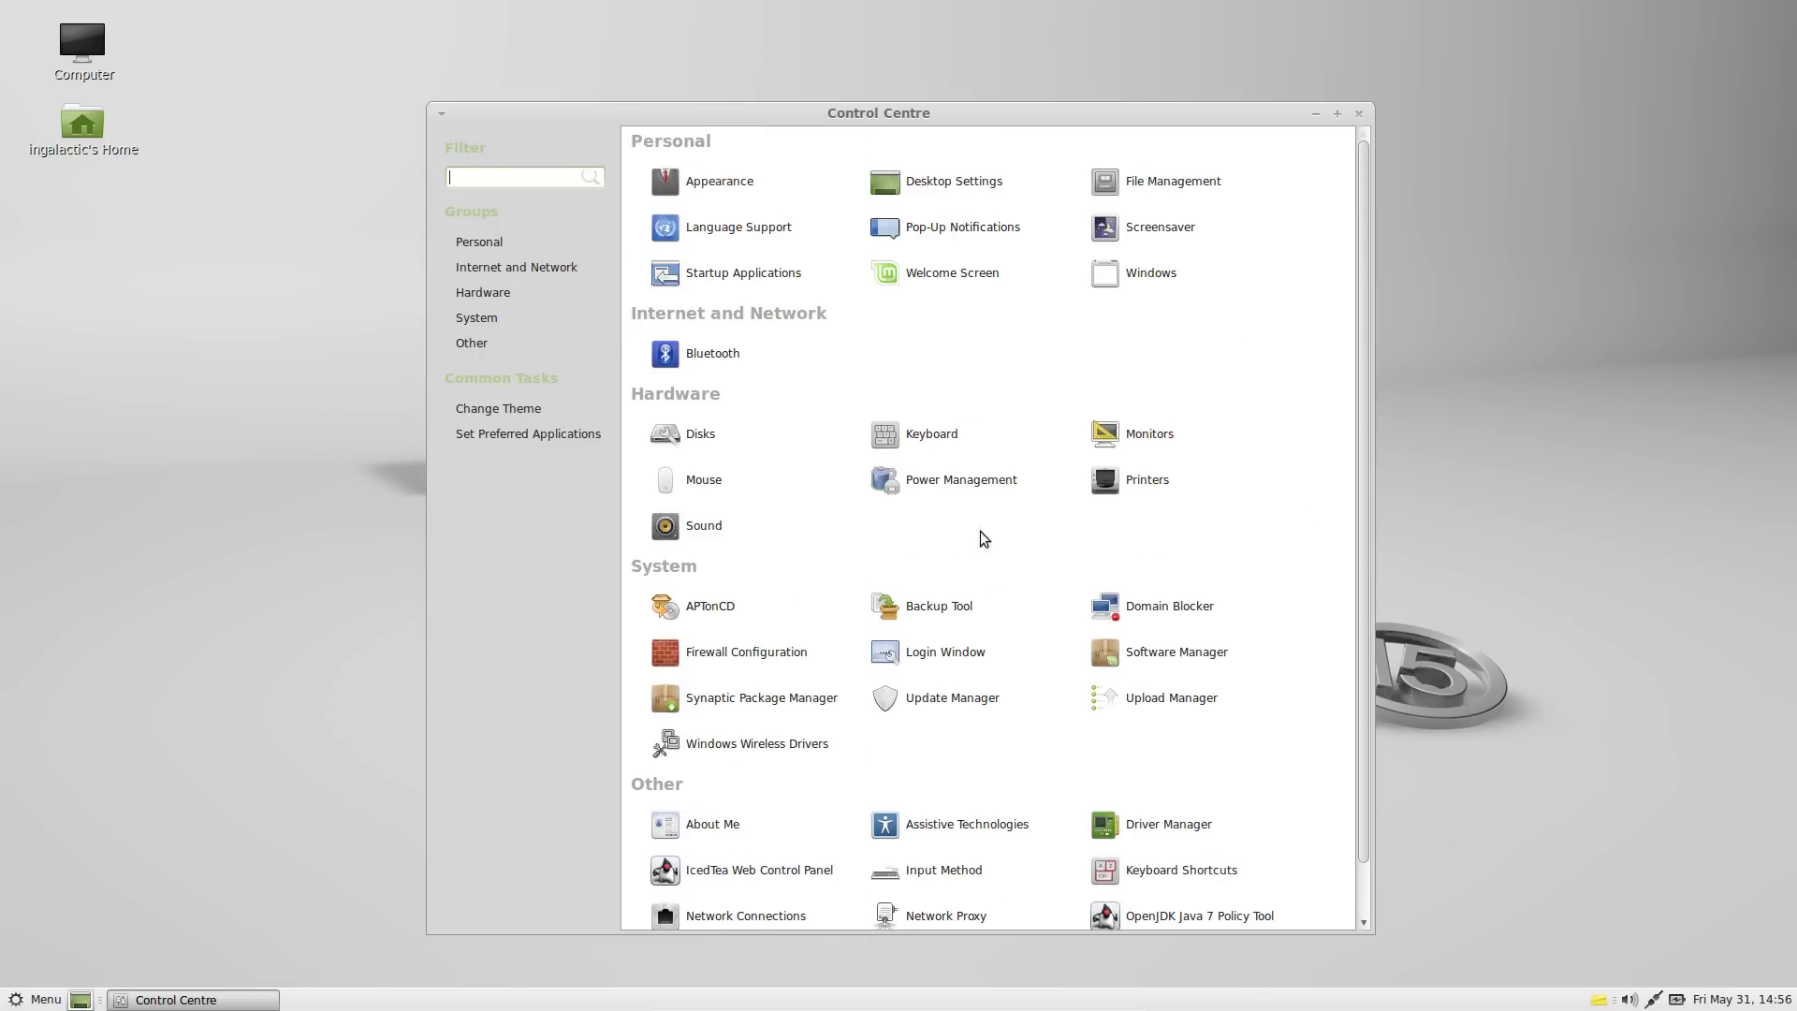
{"action": "left_click_drag", "start_coordinate": [1245, 117], "coordinate": [1238, 116]}
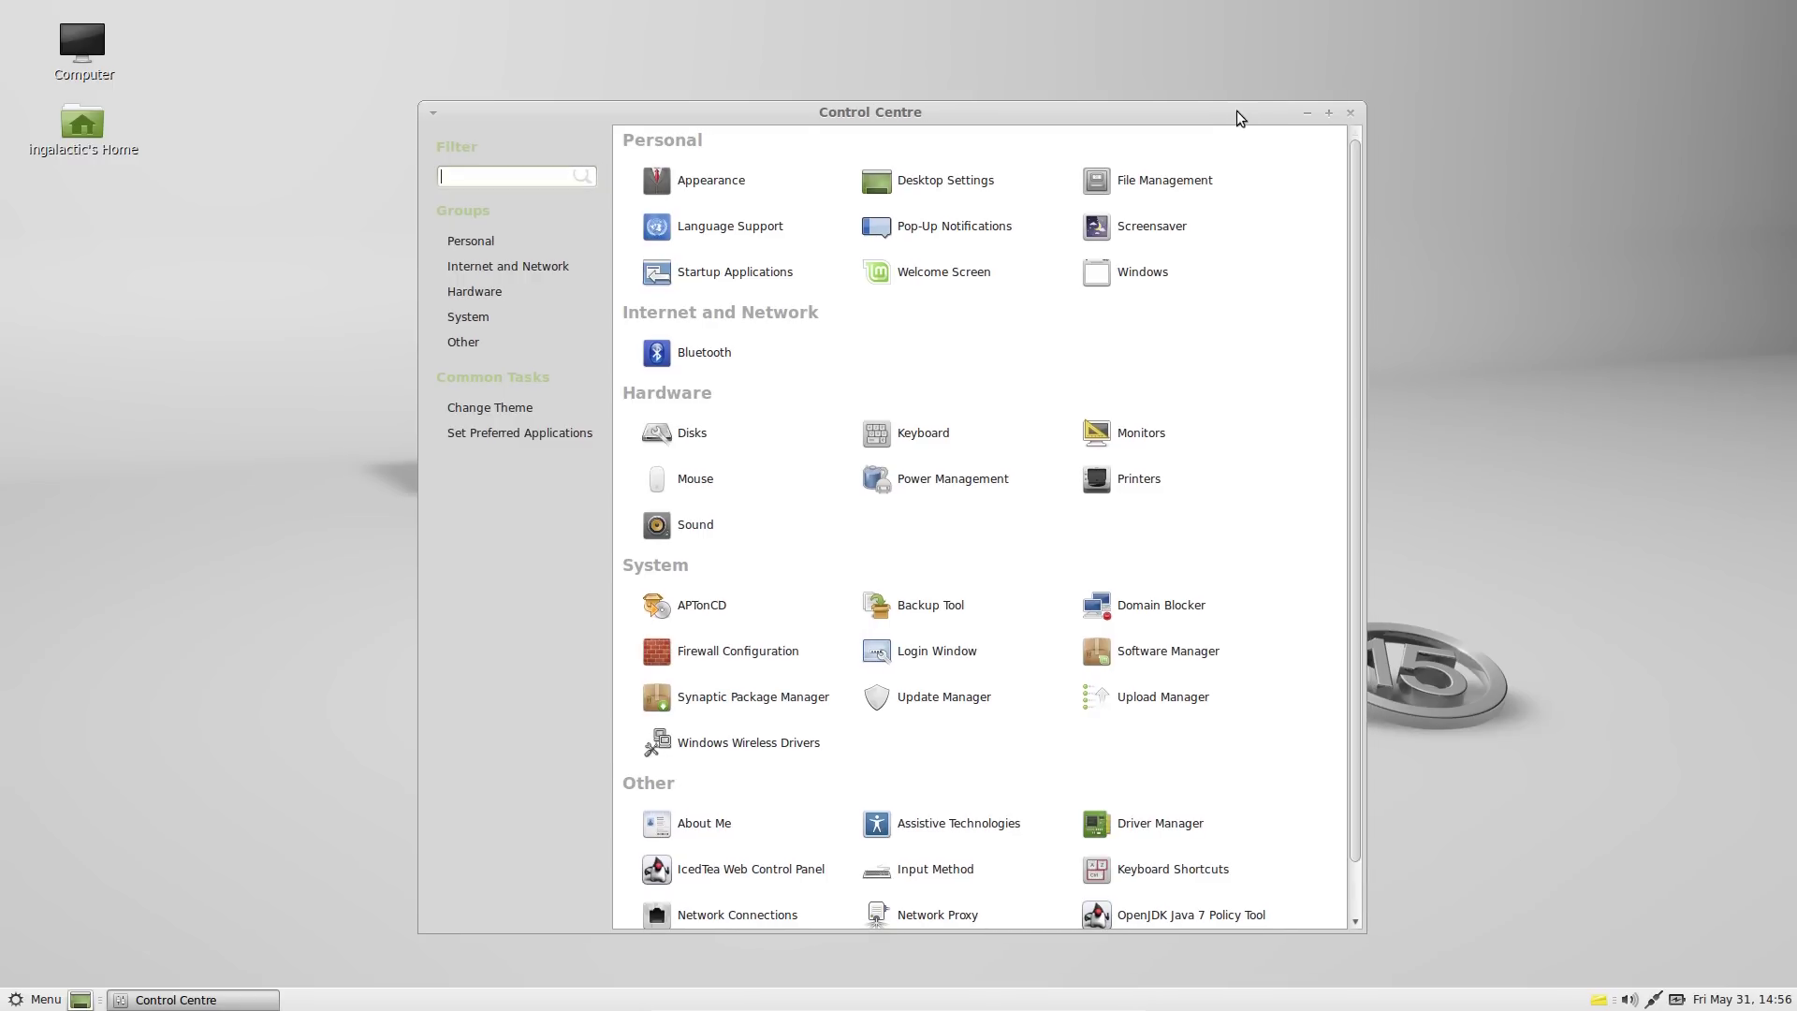
{"action": "left_click", "coordinate": [1348, 113]}
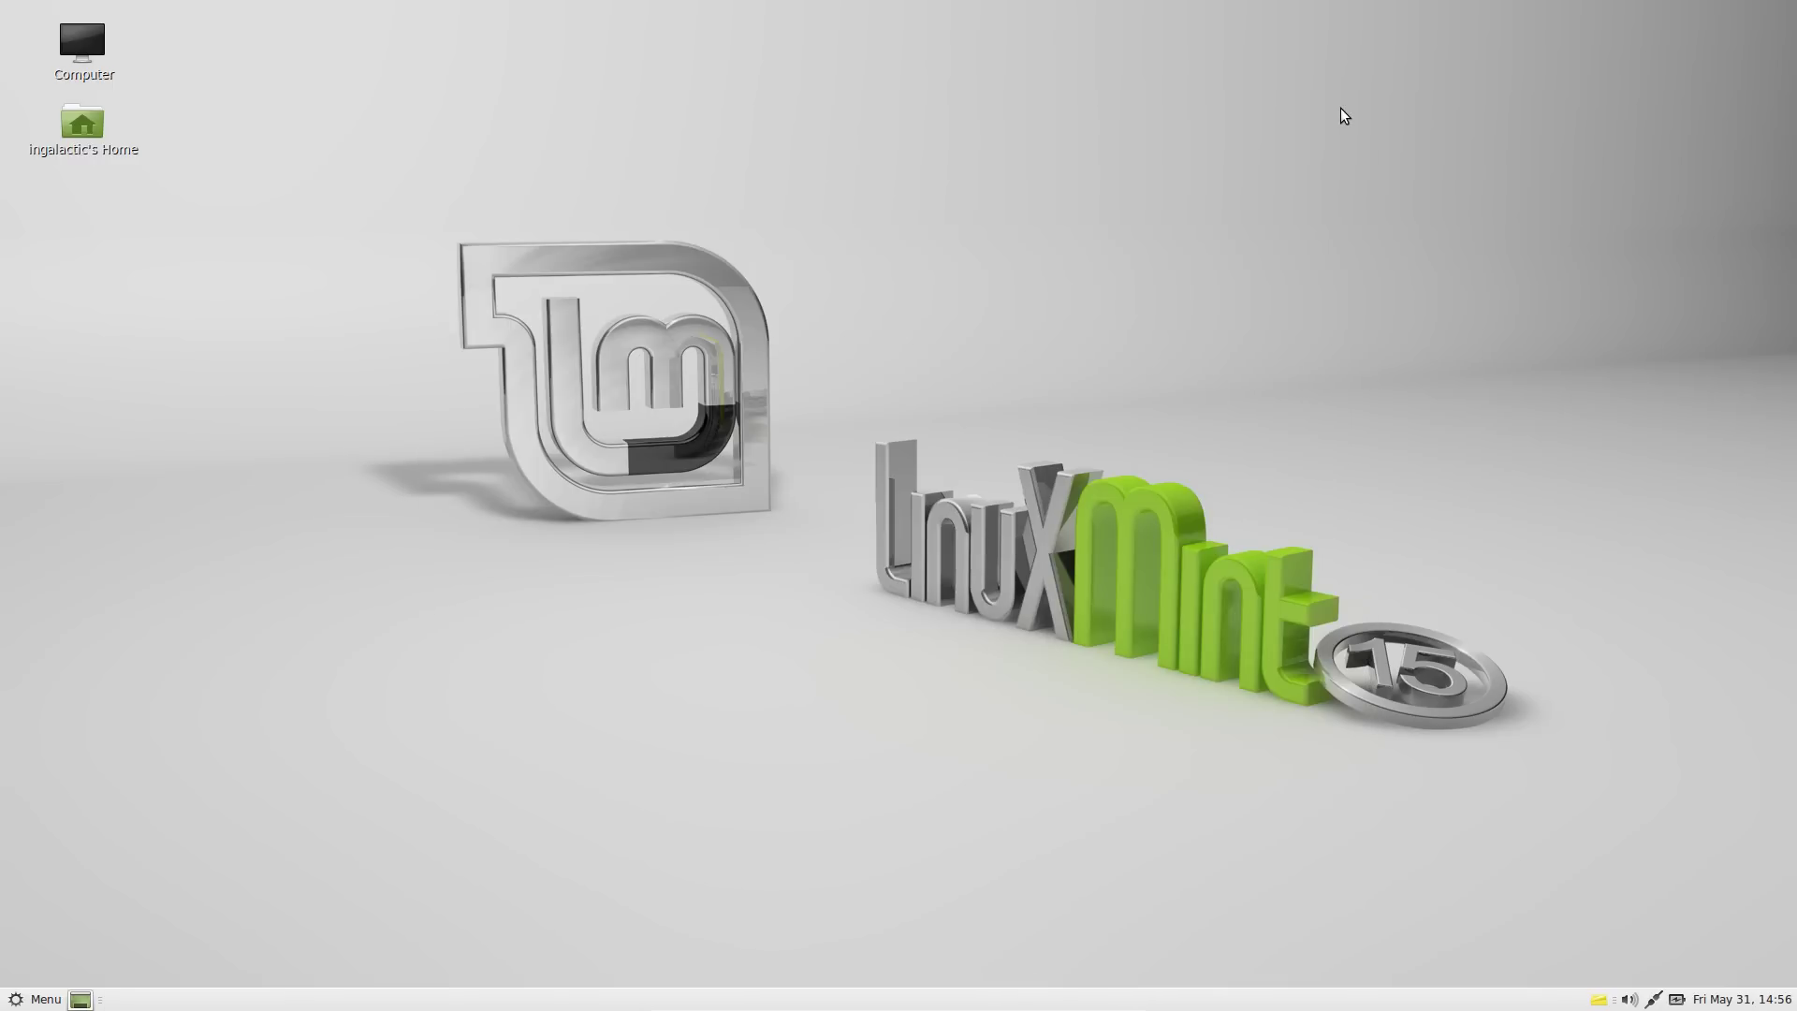